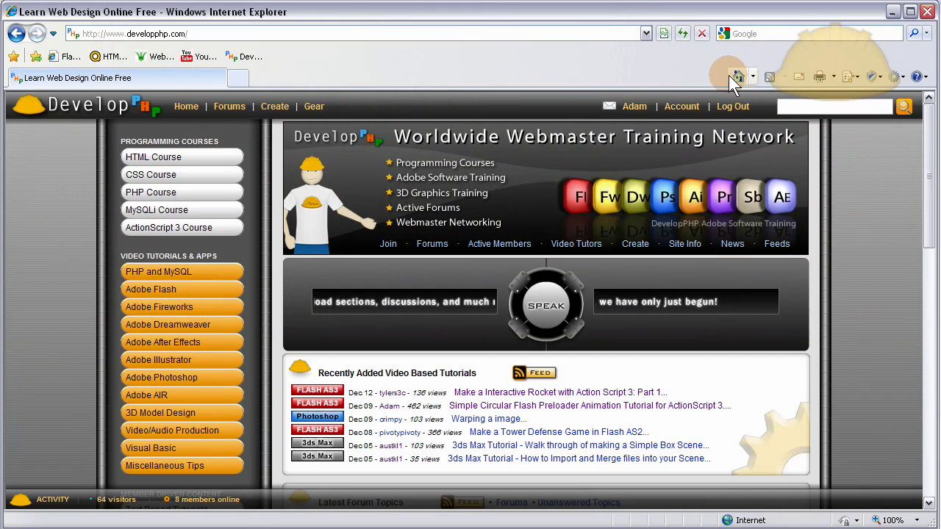
- View the finished circular preloader demo on the developphp.com AS3_dynamic_circular_preloader test page, then close the browser
click(574, 34)
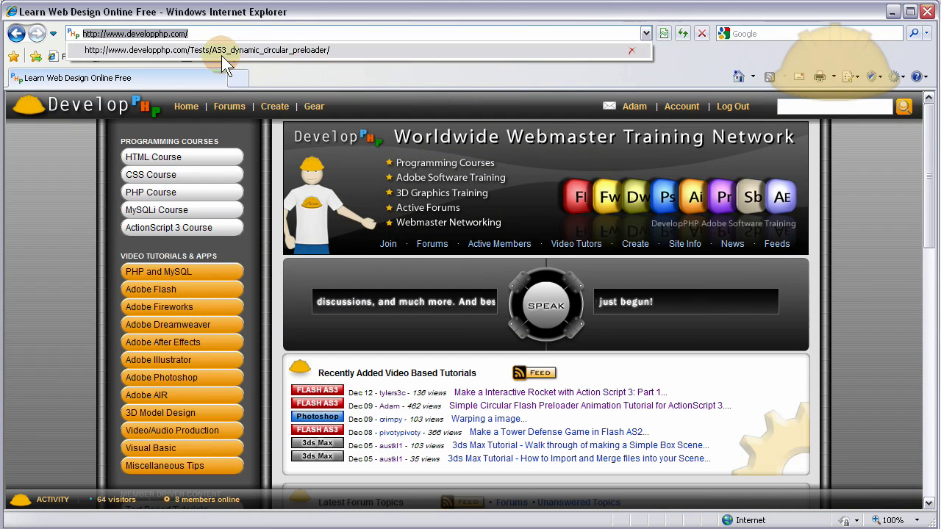
click(235, 52)
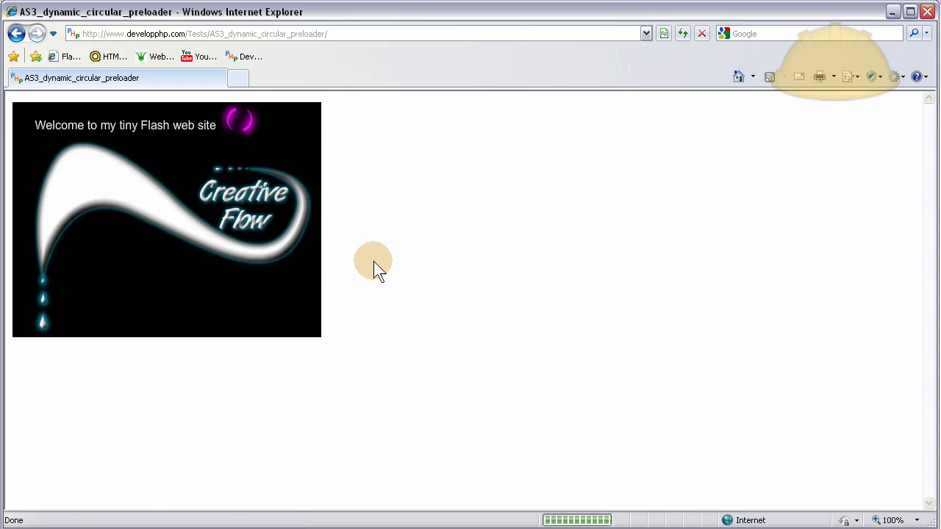
click(926, 12)
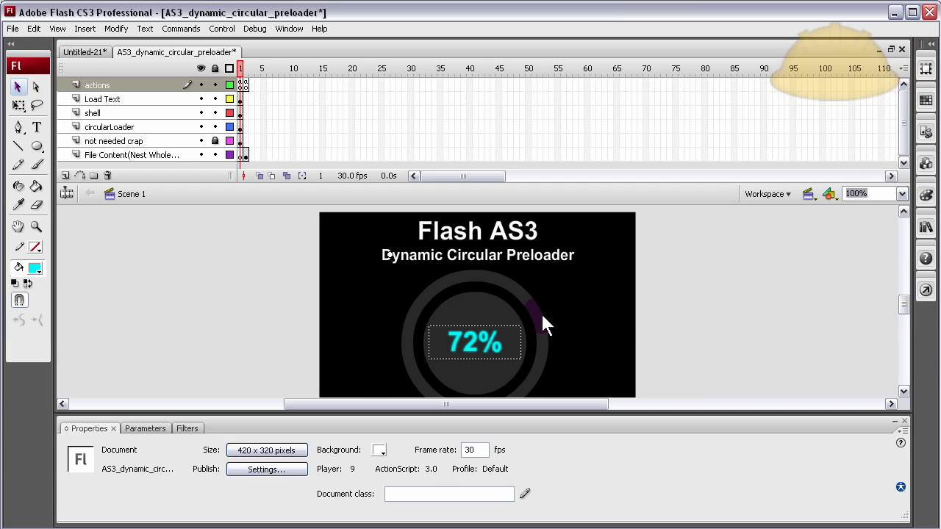
- Examine the finished preloader's stage artwork and the script on the first frame of the actions layer
scroll(479, 338, down, 3)
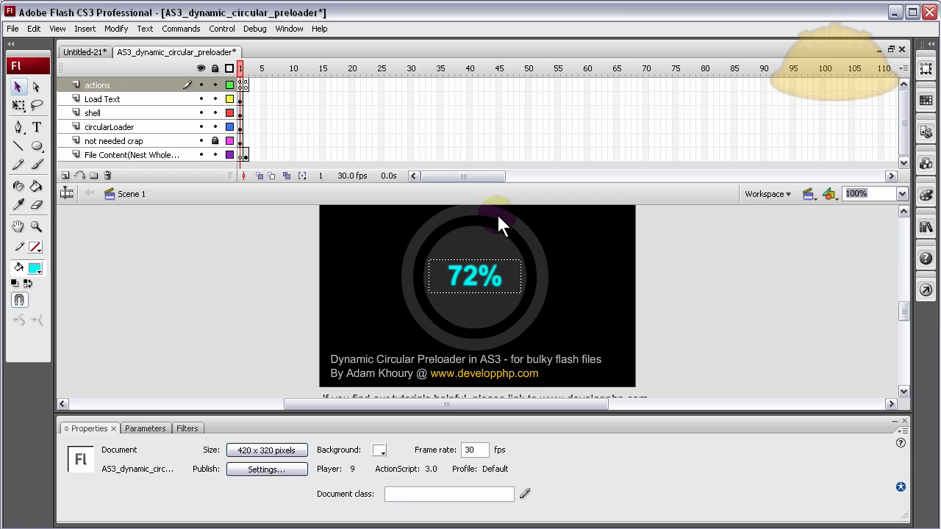
scroll(685, 280, up, 3)
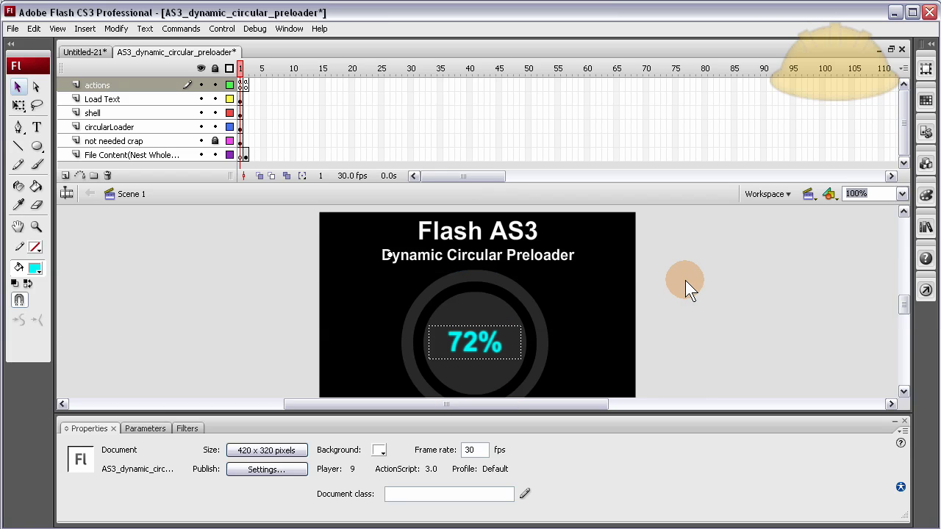
click(240, 84)
key(F9)
key(F9)
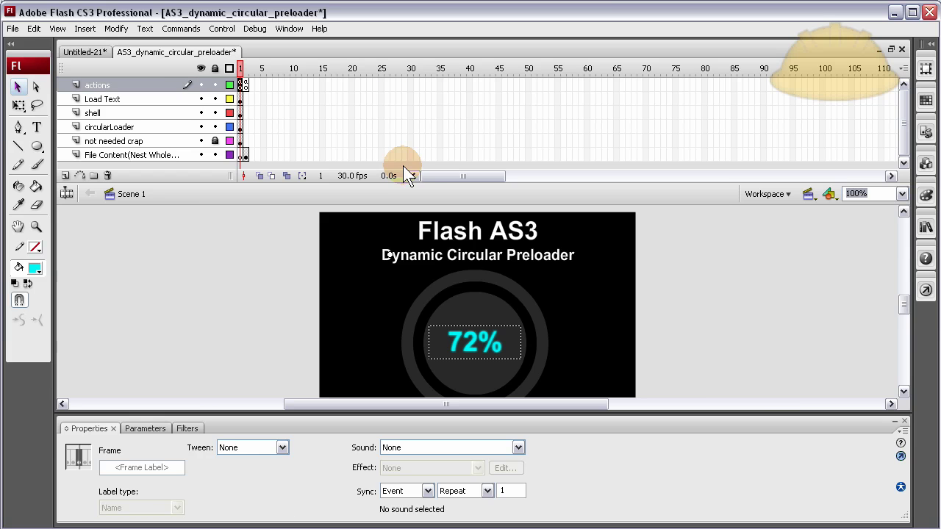
click(689, 301)
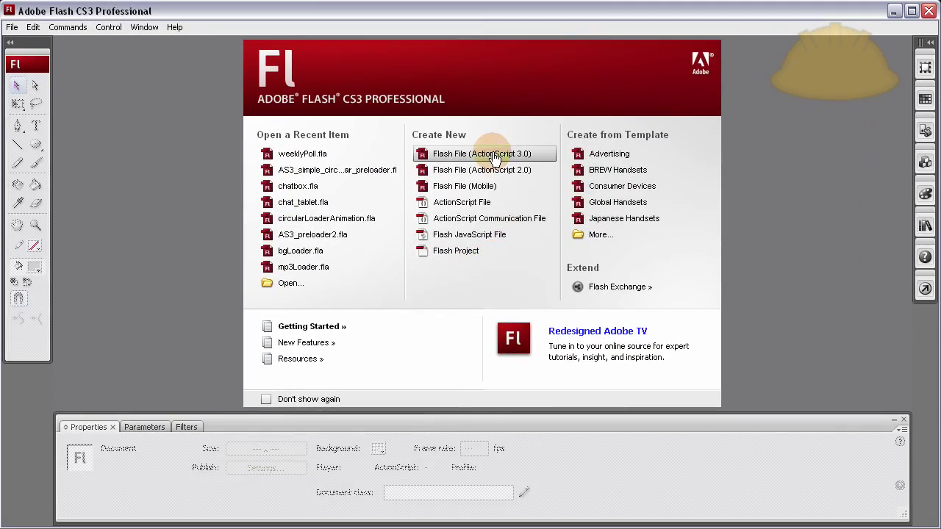
- Create a new ActionScript 3.0 Flash file with a black background and a frame rate of 30 fps
click(494, 158)
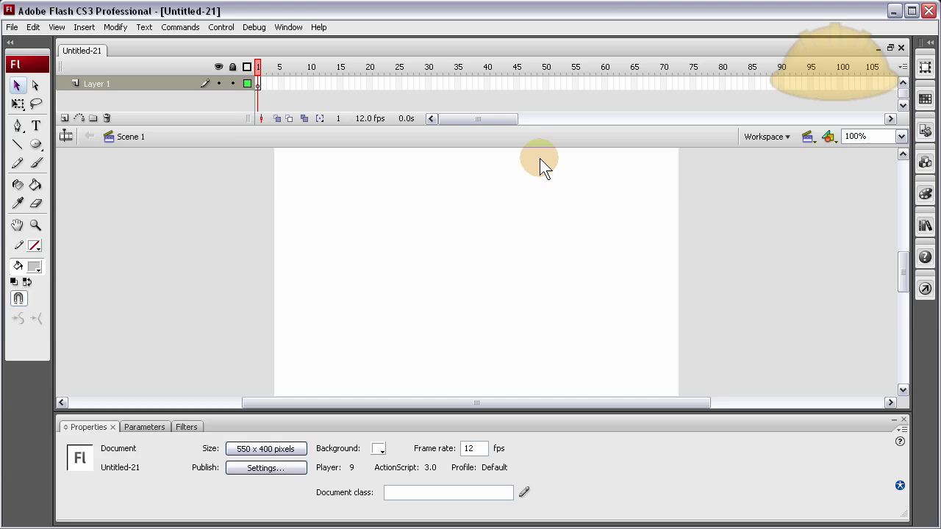
click(378, 447)
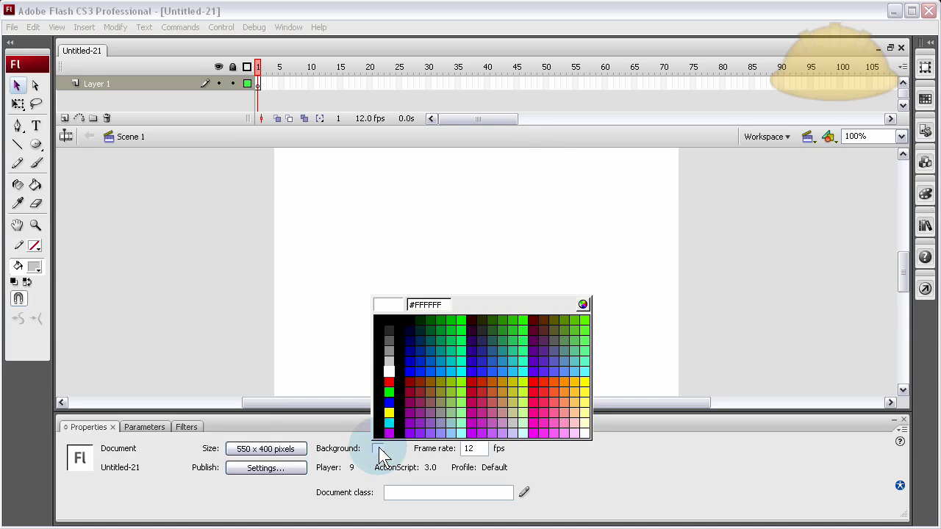
click(398, 380)
double_click(469, 448)
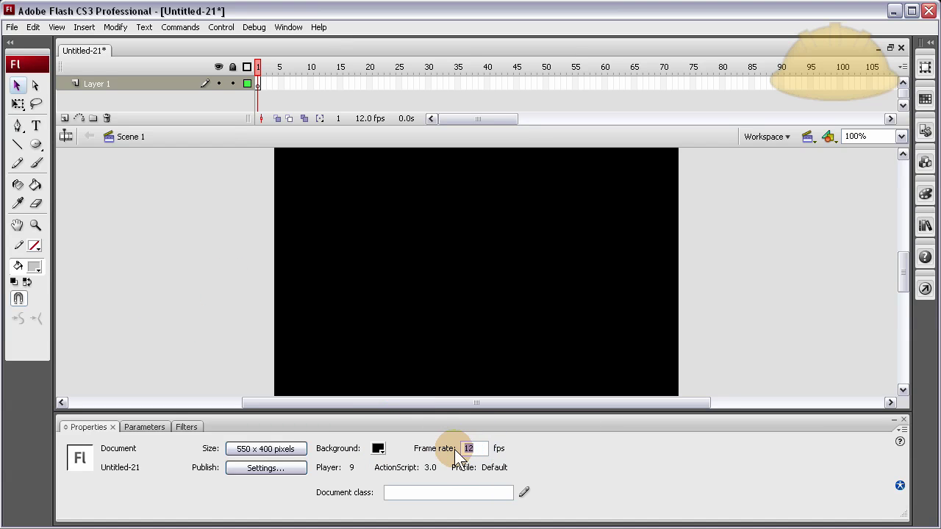
click(193, 259)
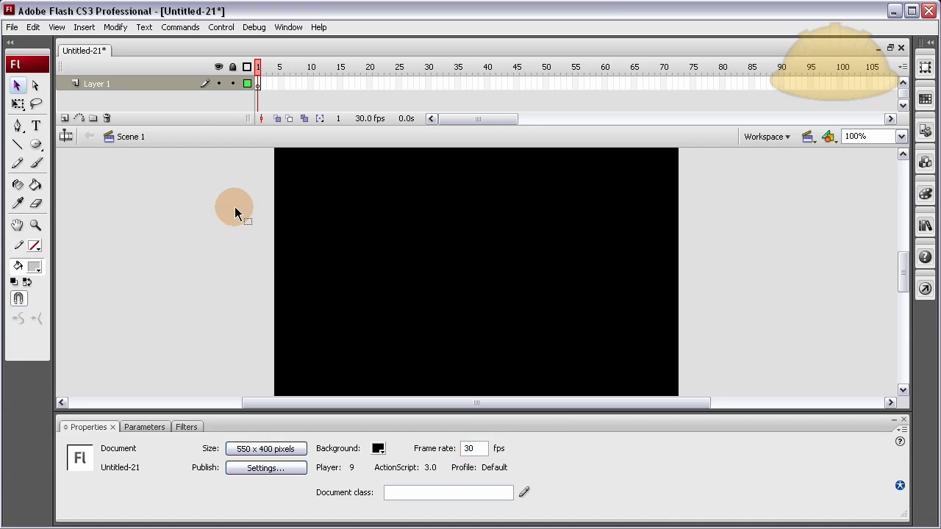
- Rename Layer 1 to "shell"
double_click(102, 84)
click(162, 84)
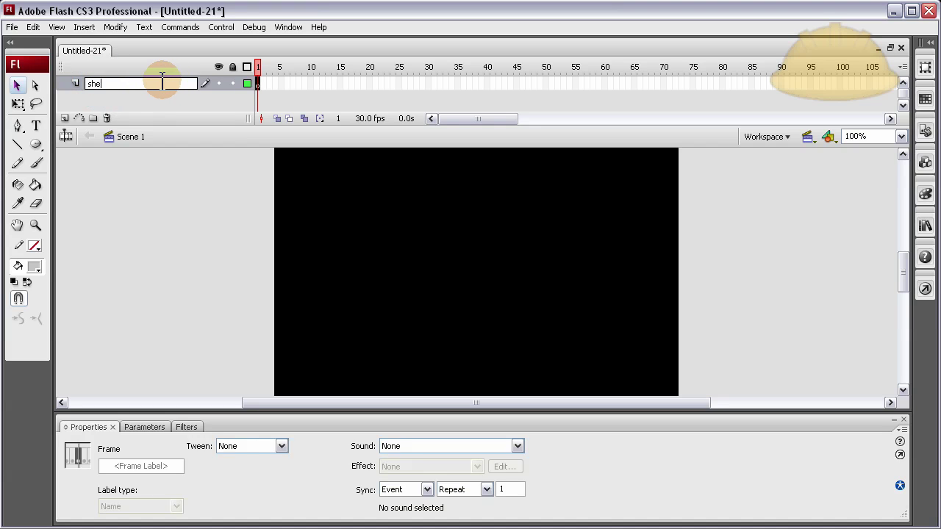
click(122, 197)
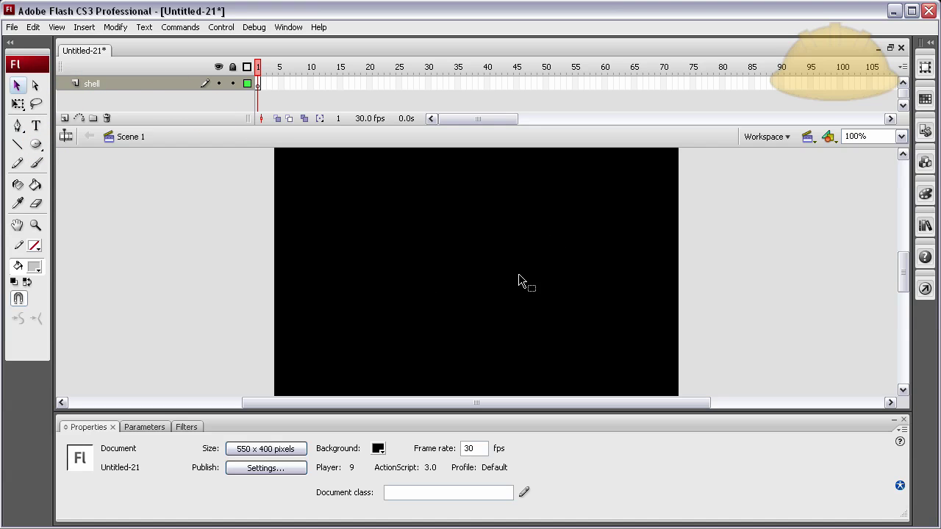
- Draw a gray circle about 185 px across in the upper middle of the stage with the Oval Primitive tool
drag(35, 145, 71, 230)
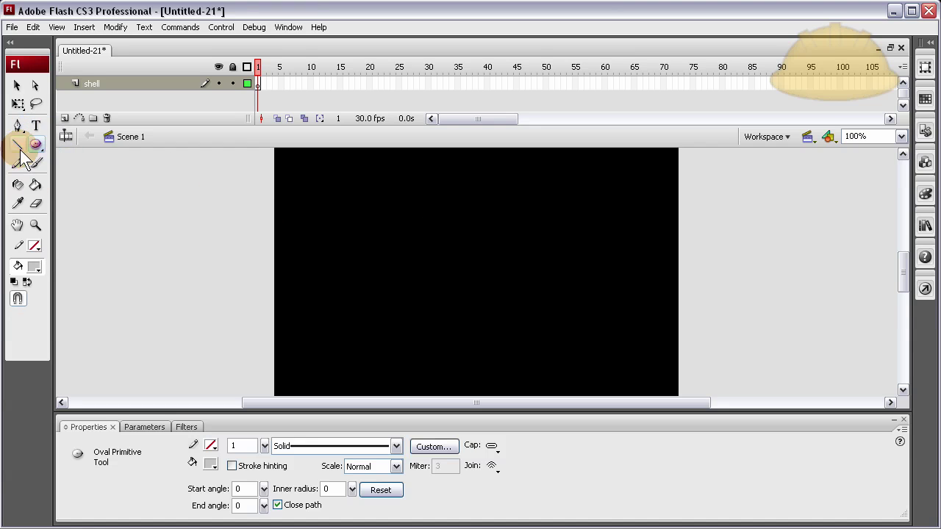
drag(36, 149, 35, 149)
drag(67, 209, 96, 227)
drag(35, 147, 118, 227)
drag(408, 183, 542, 277)
click(17, 85)
click(464, 245)
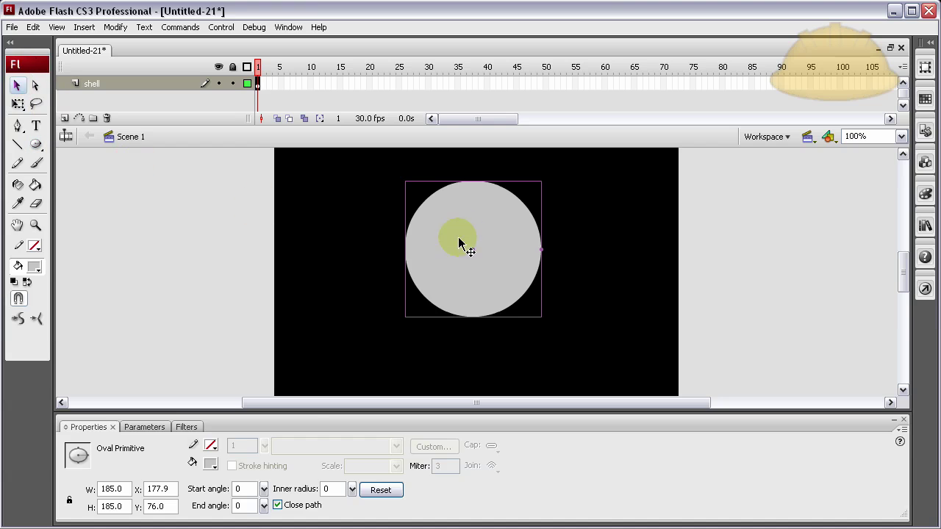
- Set the circle's width and height to 200 px
click(126, 492)
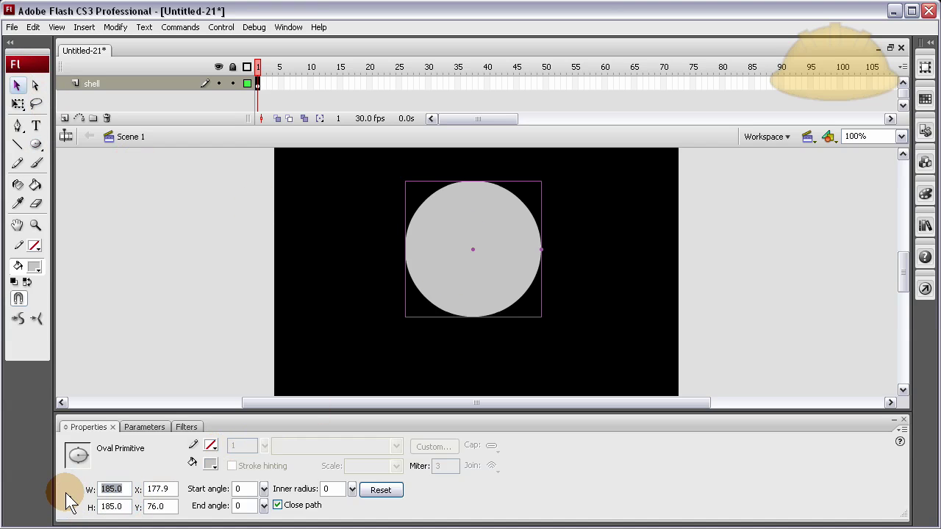
text(200)
click(118, 507)
text(200)
click(494, 282)
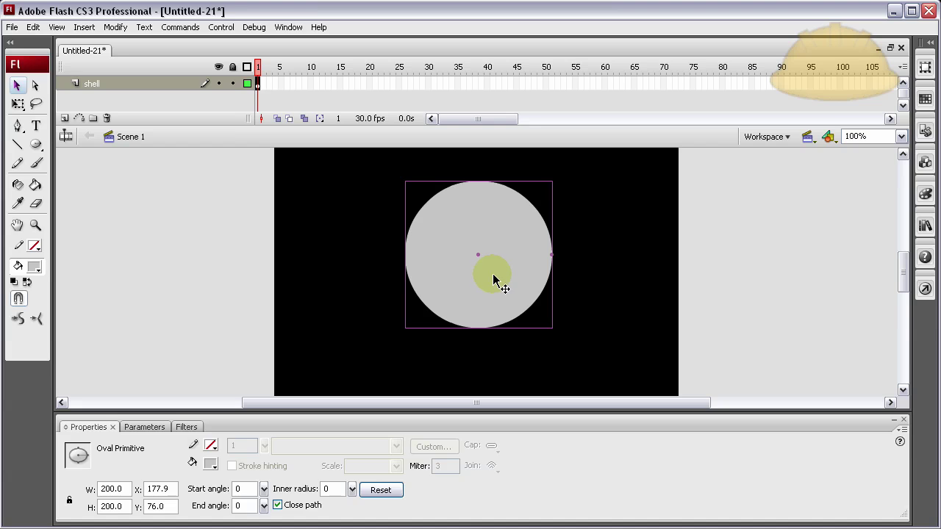
- Hollow the circle out into a thin ring with an inner radius of 84
click(675, 283)
click(532, 247)
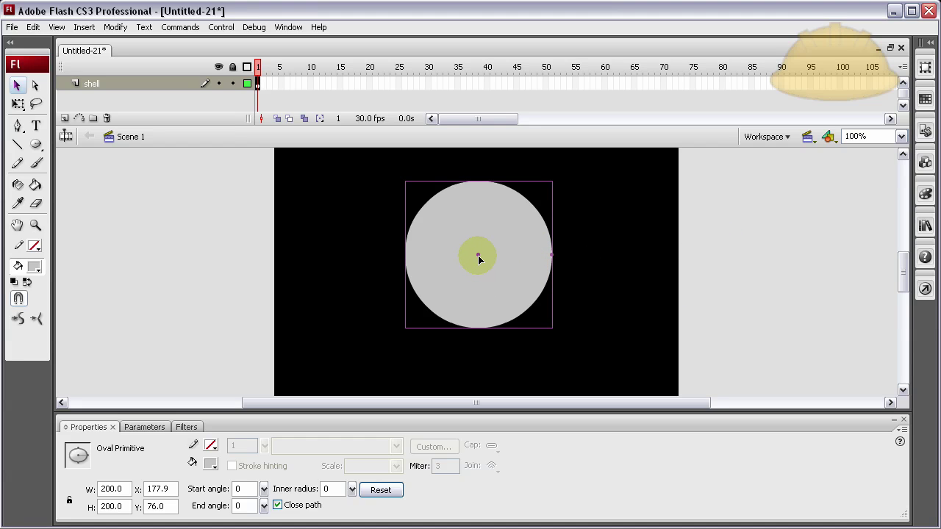
drag(479, 259, 542, 260)
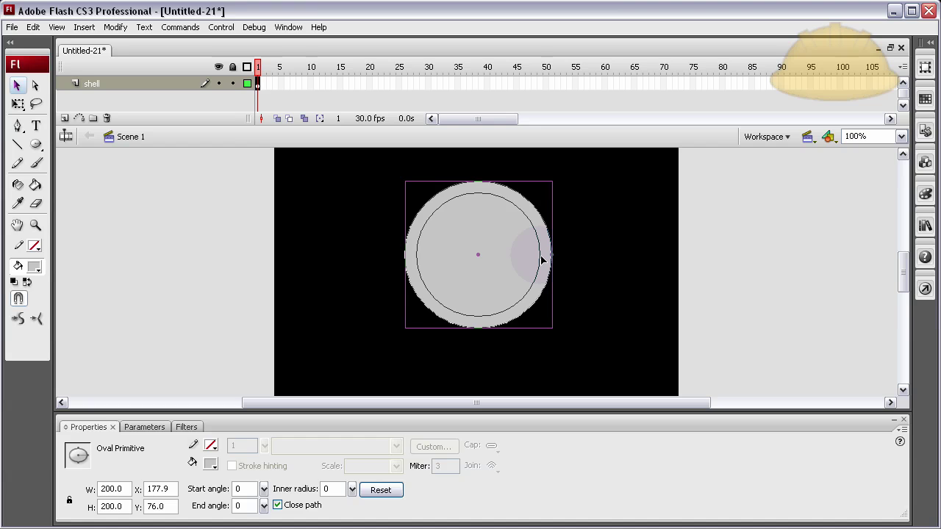
drag(542, 261, 544, 260)
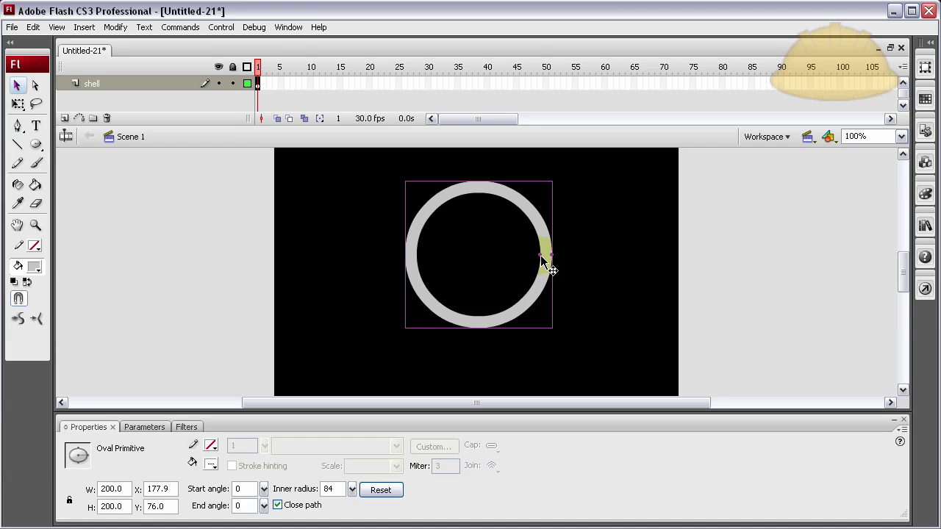
- Draw a second, smaller primitive ring about 147 px across inside the large ring
click(35, 145)
click(102, 228)
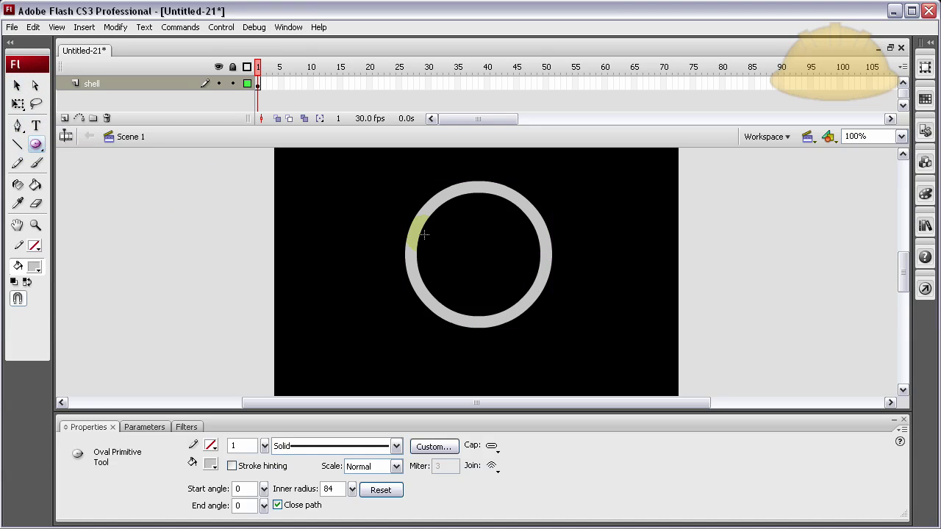
drag(439, 209, 545, 264)
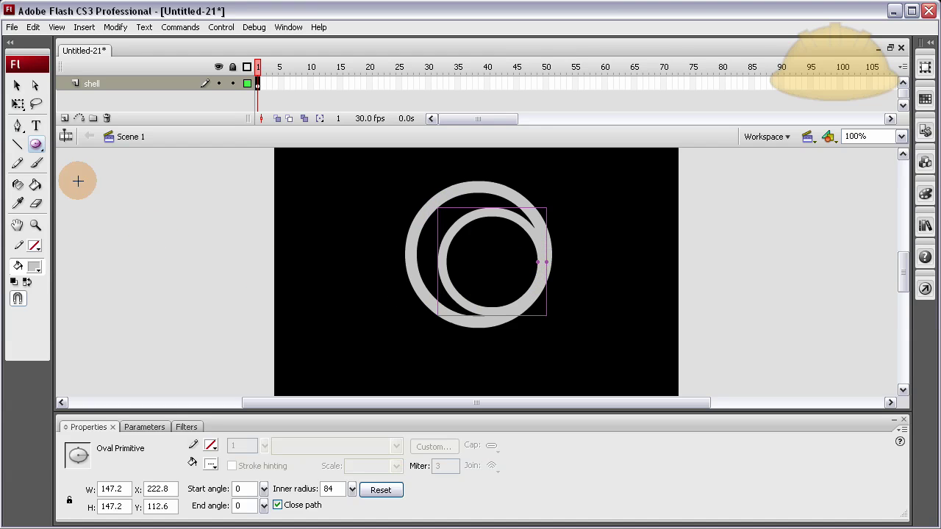
click(17, 85)
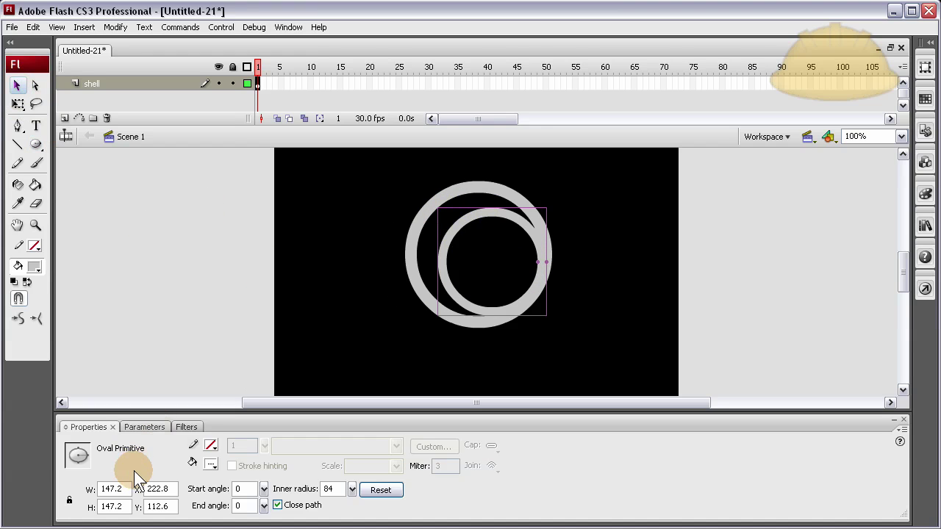
- Set the smaller ring's width and height to 140 px
drag(130, 490, 59, 490)
text(140)
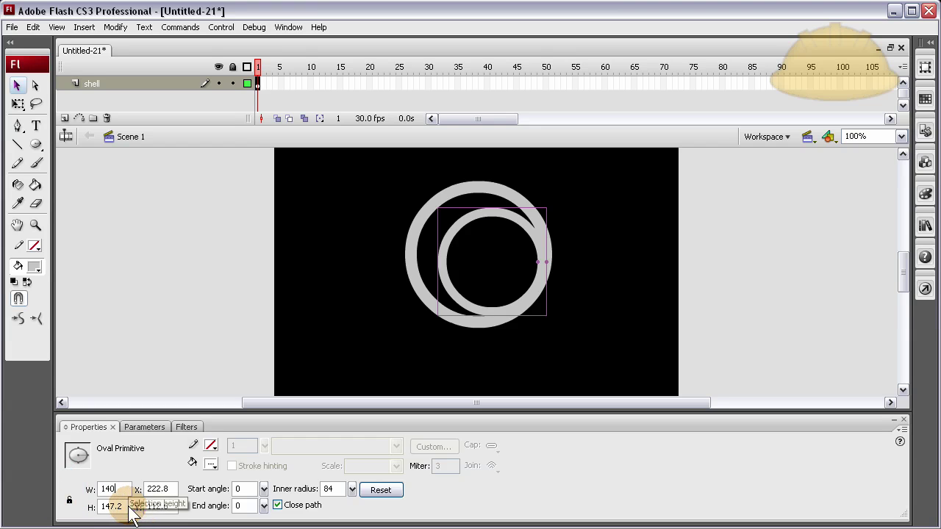
key(Return)
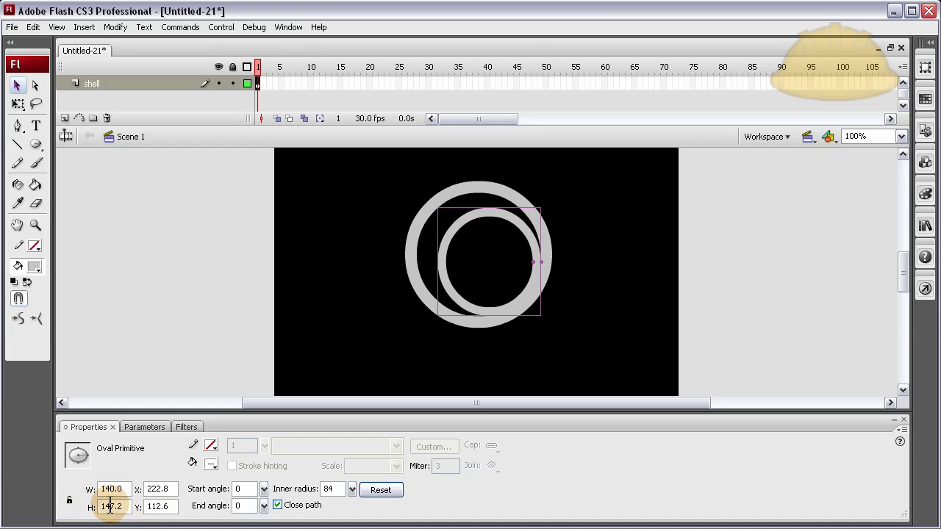
click(118, 507)
text(140)
key(Return)
- Centre the smaller ring inside the large one, setting its position to X 208 and Y 106
click(465, 280)
drag(455, 291, 447, 291)
key(Left)
key(Left)
key(Down)
key(Down)
double_click(158, 489)
text(208)
click(168, 506)
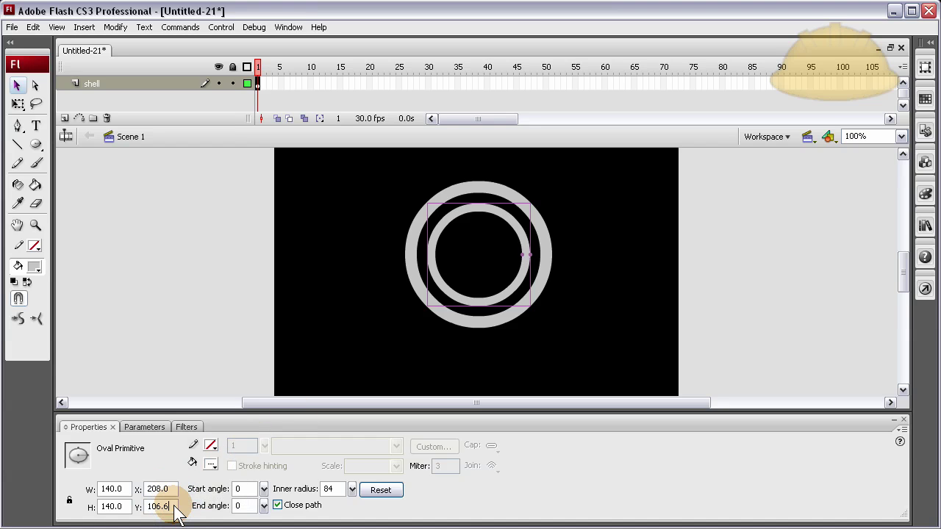
key(BackSpace)
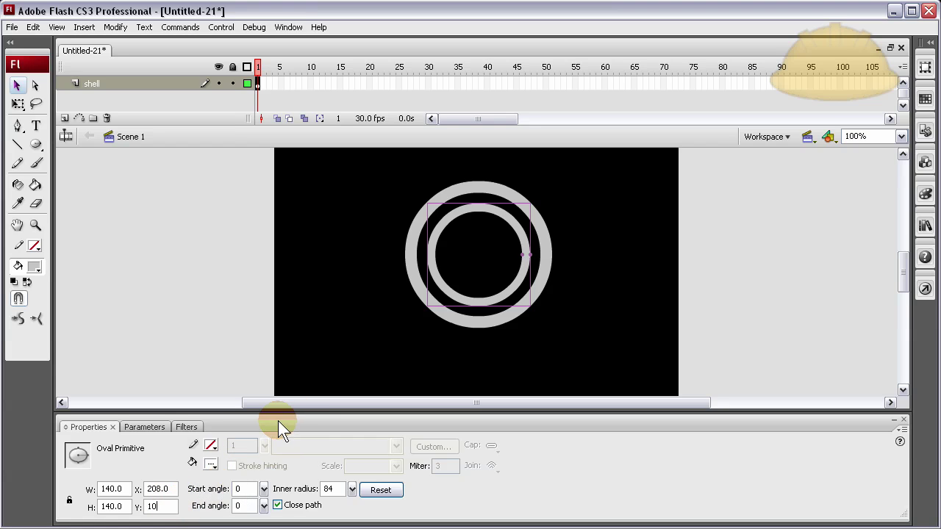
text(6)
key(Return)
- Set the large outer ring's X position to the whole number 177
click(431, 310)
click(161, 489)
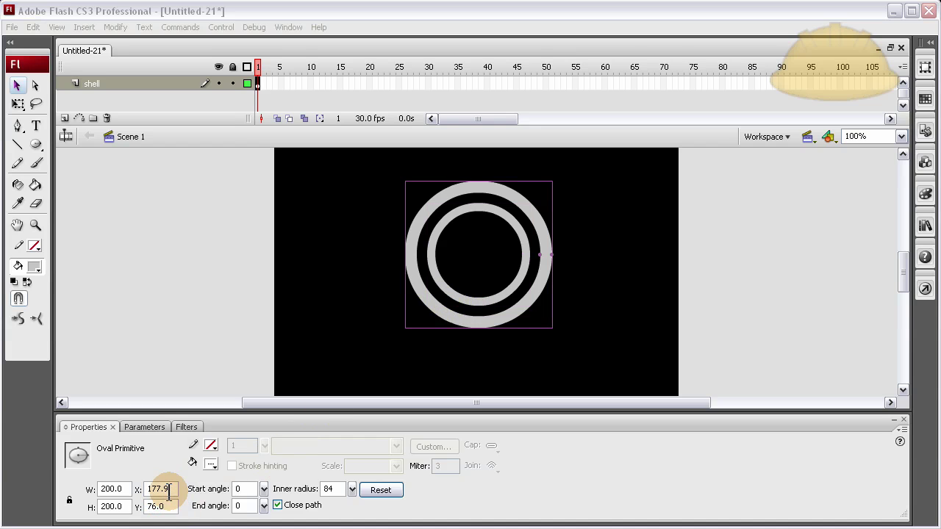
key(BackSpace)
key(BackSpace)
click(260, 297)
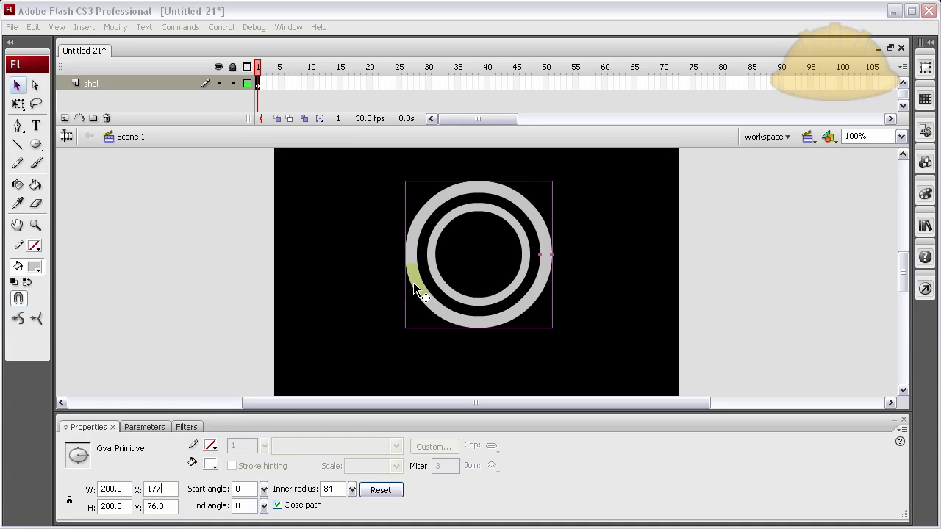
click(588, 279)
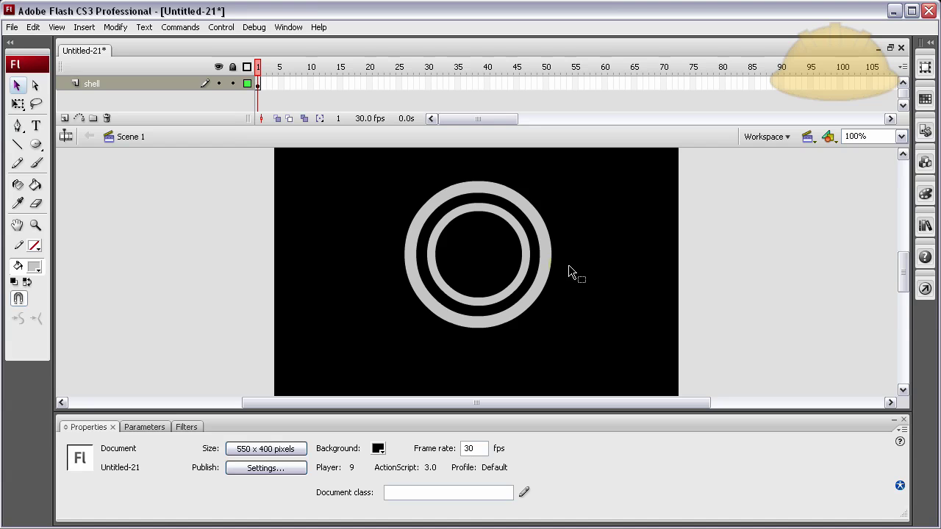
- Nudge the inner ring one pixel left to X 207 and reduce its inner radius to 0, making it a solid disc
click(524, 266)
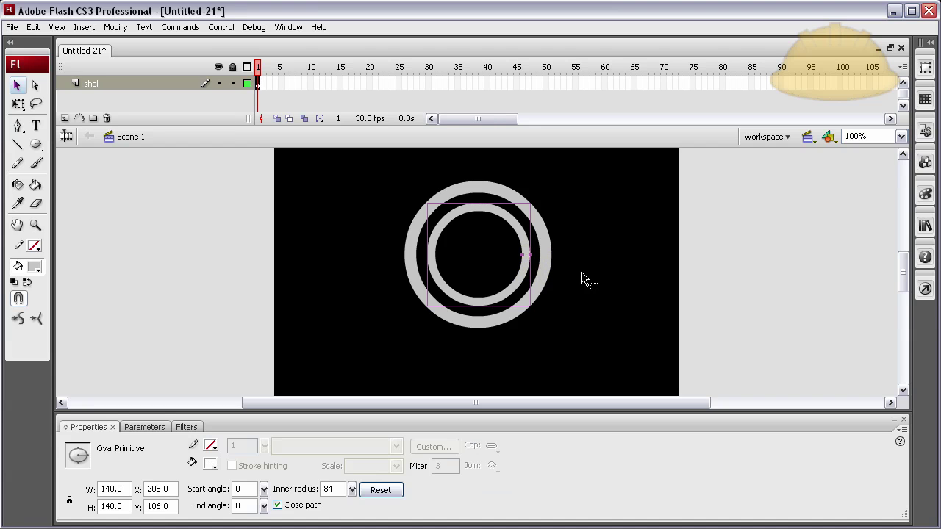
key(Left)
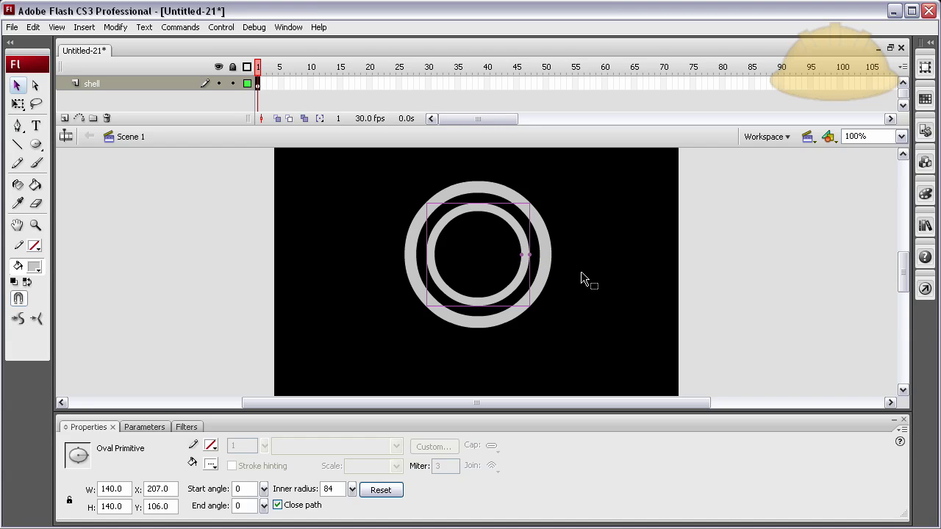
click(580, 274)
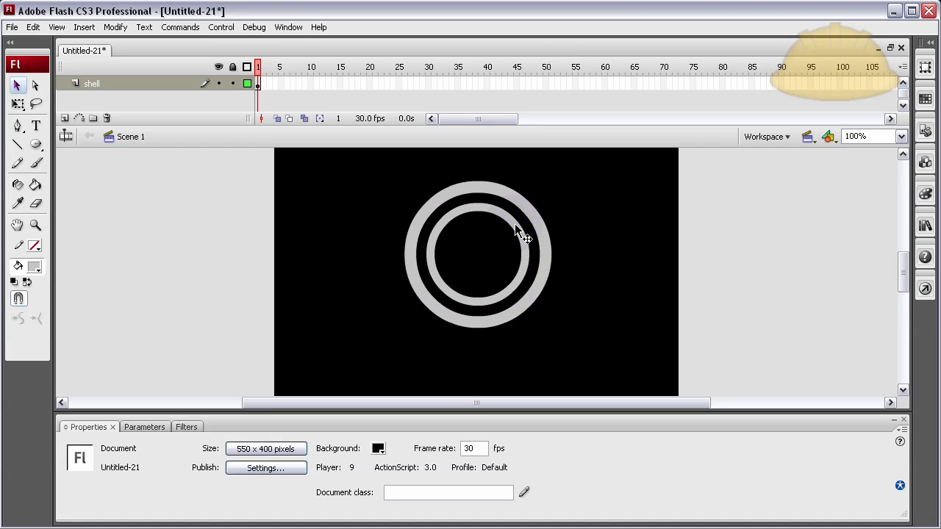
click(521, 252)
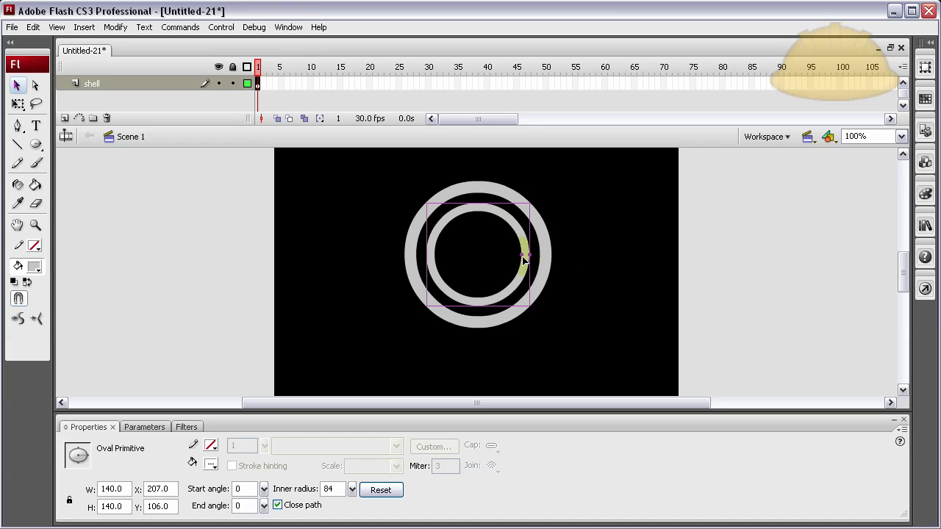
drag(523, 257, 478, 257)
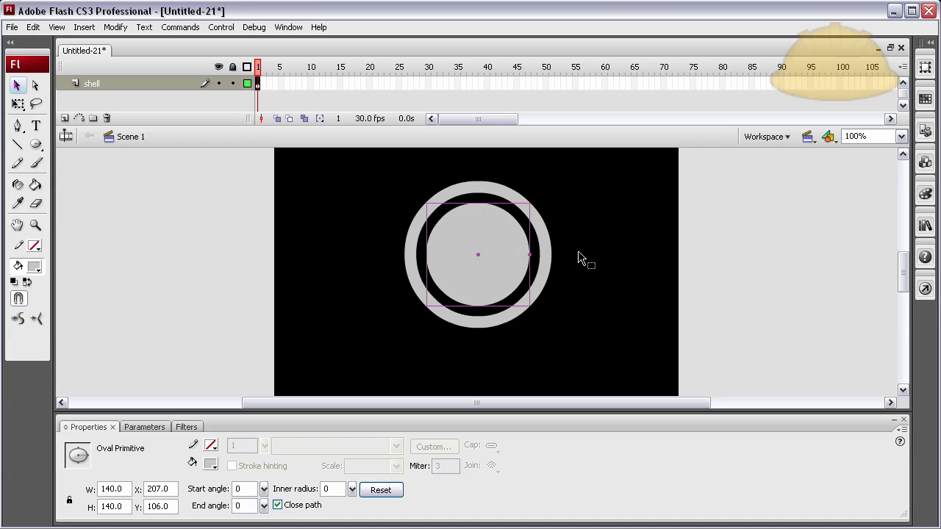
- Convert the outer ring and inner disc together into a single movie clip symbol, keeping the default name Symbol 1
click(588, 242)
click(477, 198)
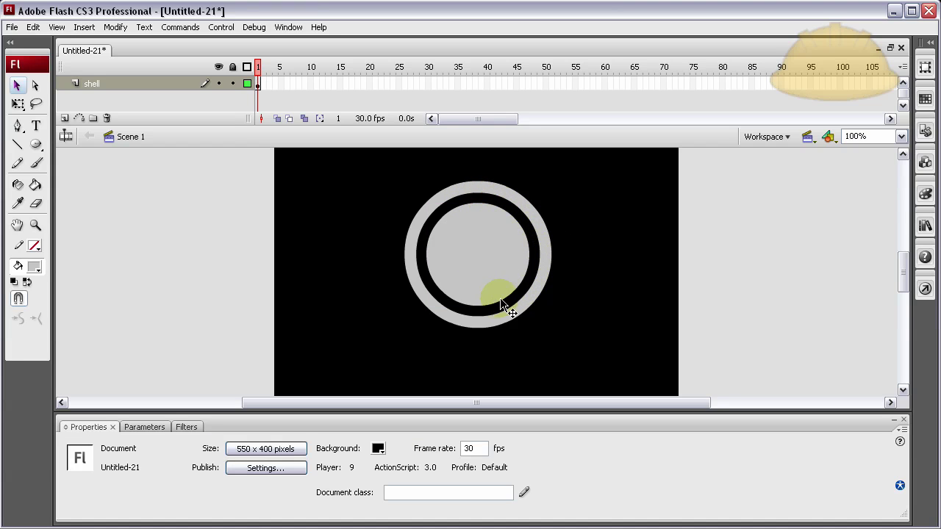
drag(353, 185, 563, 325)
click(497, 278)
right_click(497, 279)
click(541, 459)
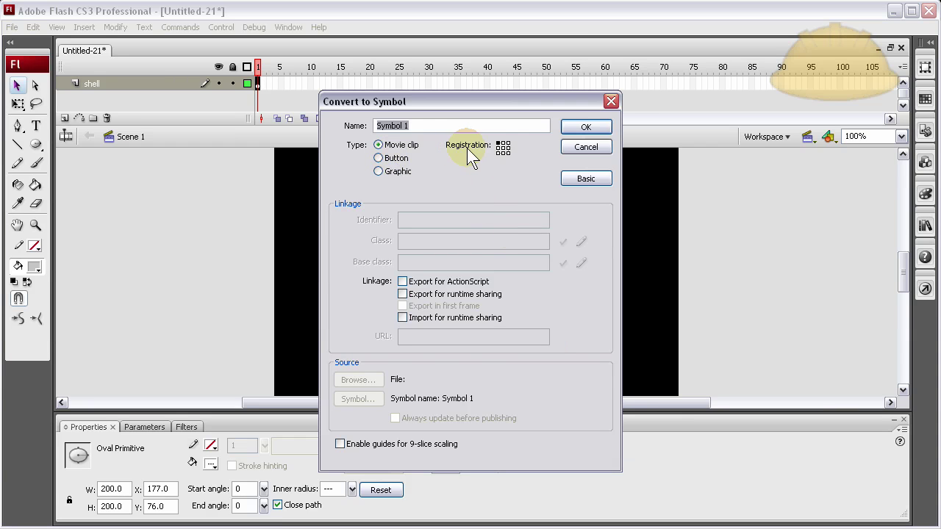
click(587, 127)
click(691, 239)
click(530, 278)
click(732, 311)
click(489, 286)
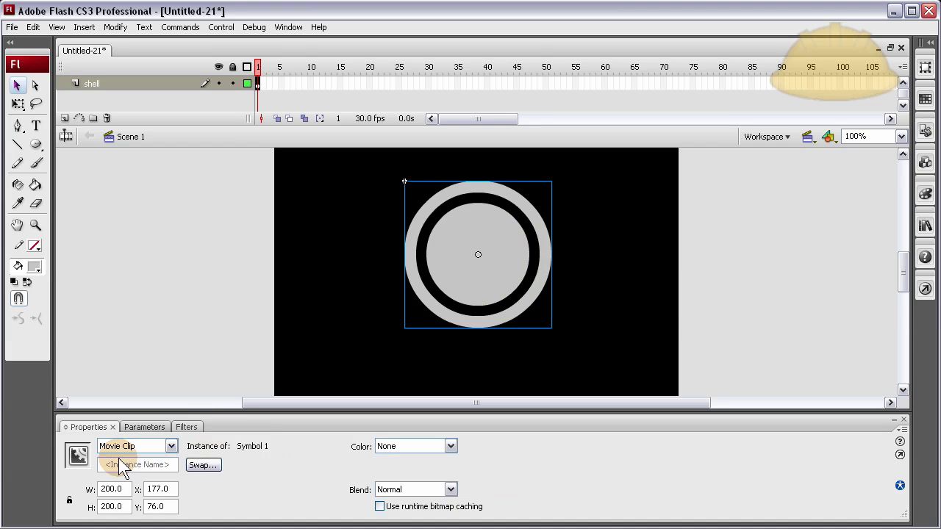
- Add a new layer named circularLoader and place it below the shell layer
click(139, 112)
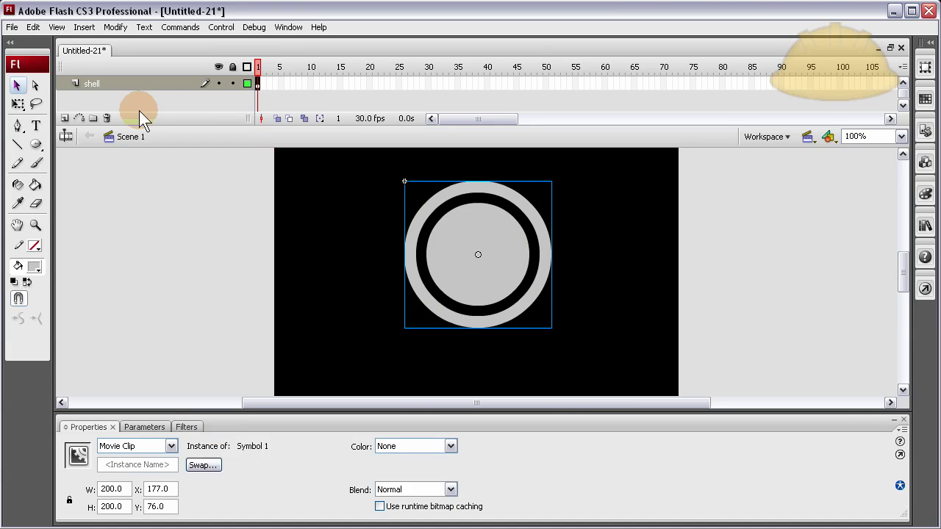
click(65, 119)
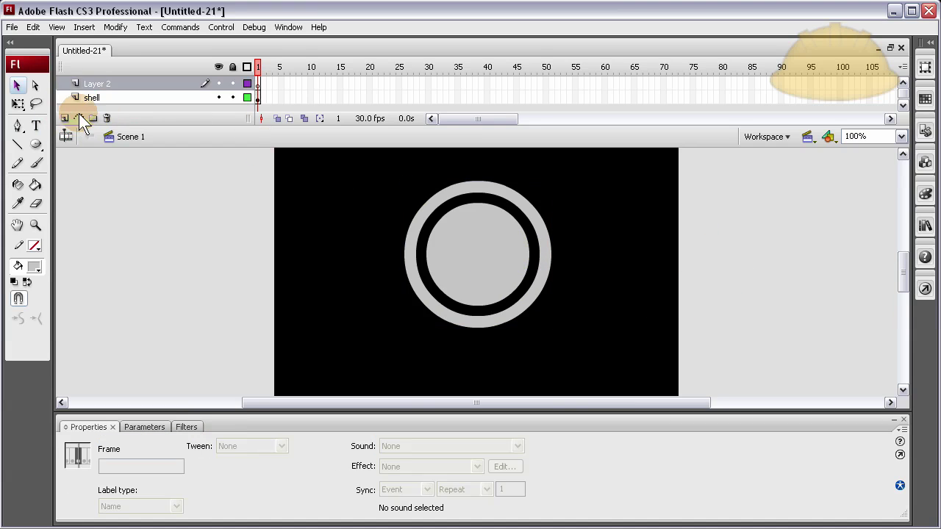
double_click(103, 83)
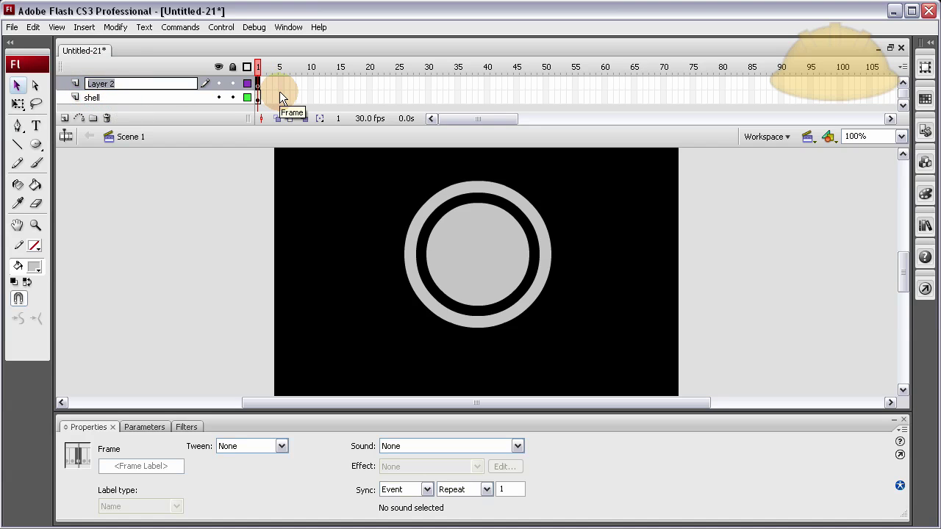
text(Load)
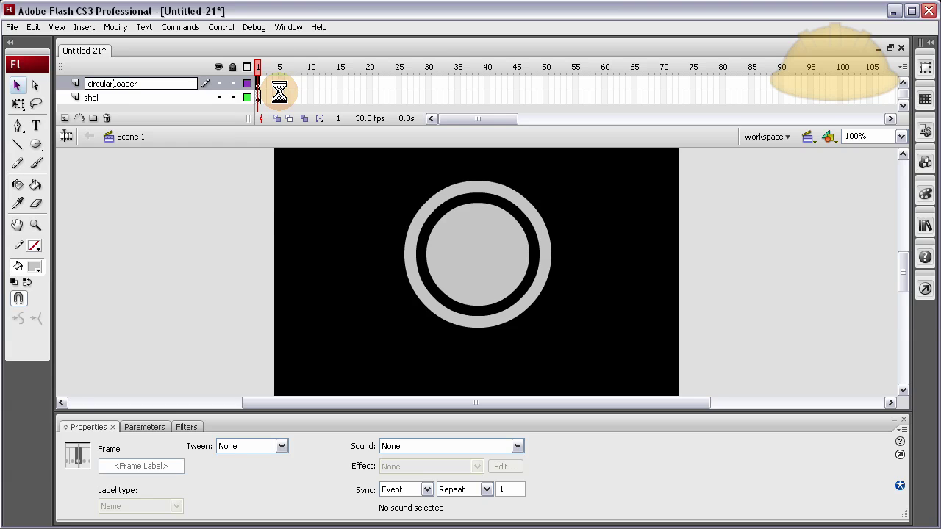
click(231, 224)
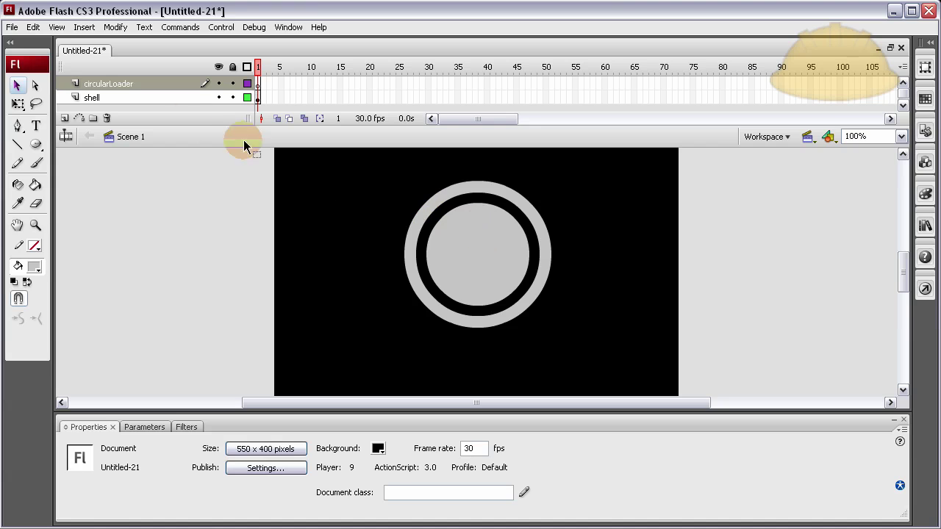
drag(148, 81, 148, 103)
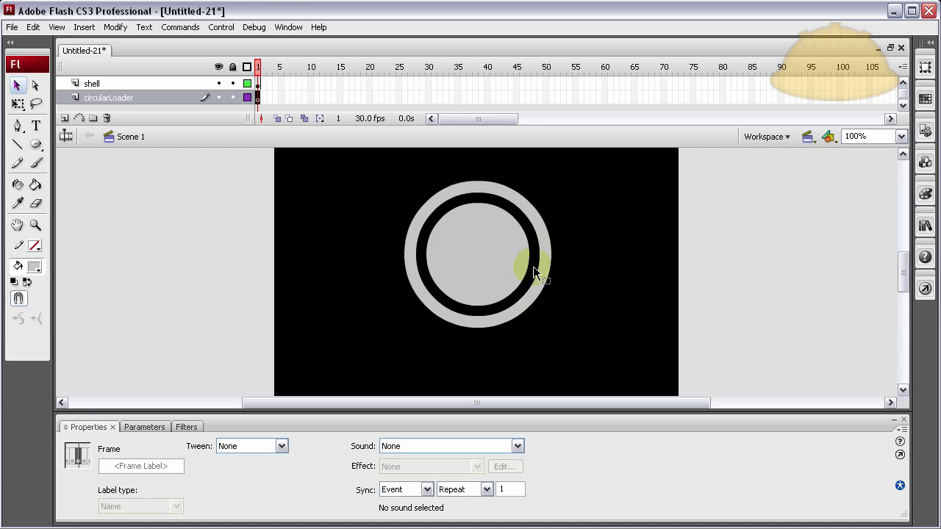
- Recolour the ring and disc inside the shell movie clip dark grey and return to Scene 1
click(243, 255)
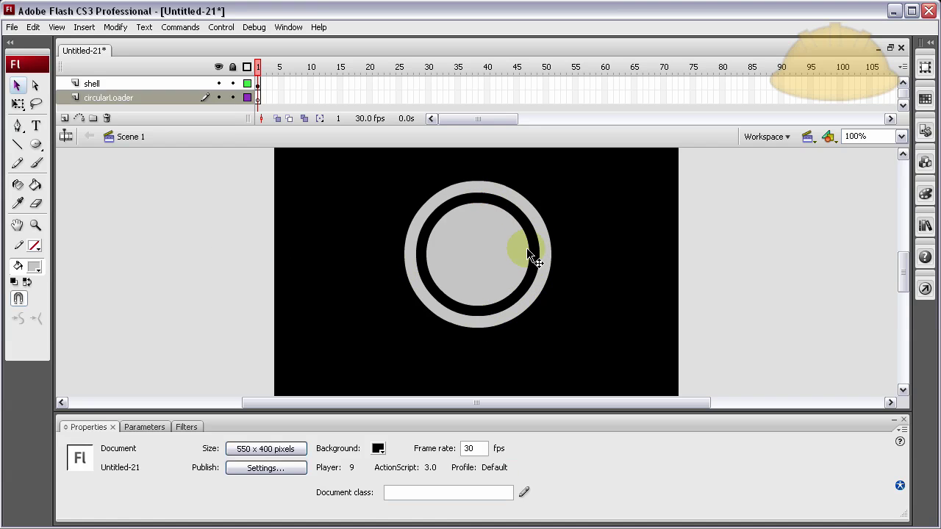
click(524, 251)
double_click(521, 249)
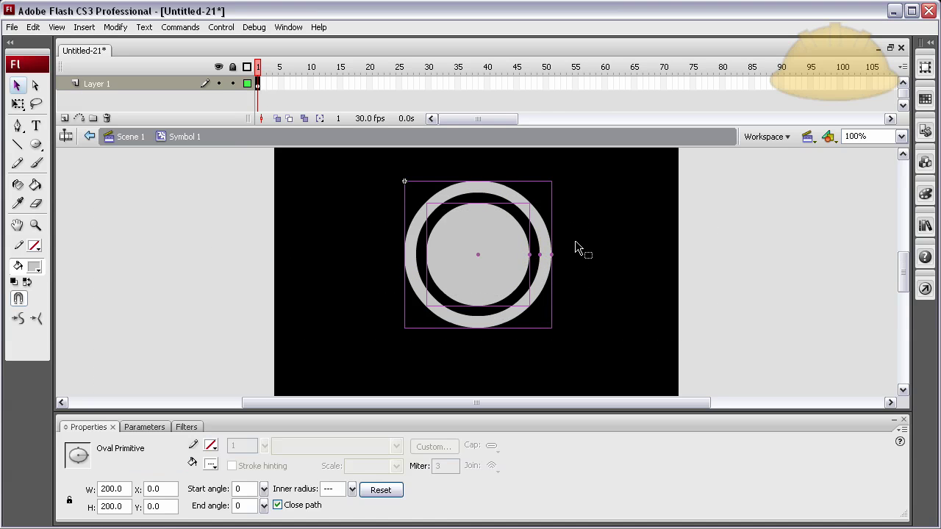
click(721, 294)
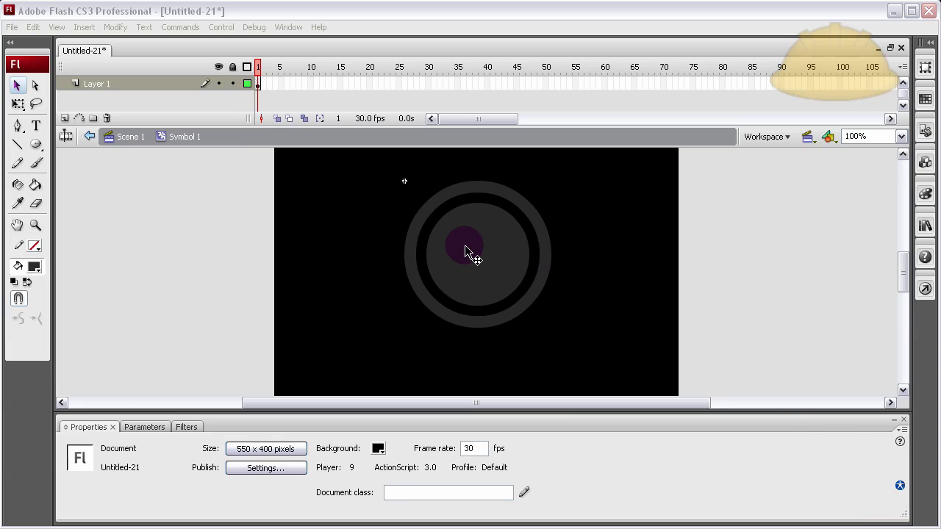
click(127, 137)
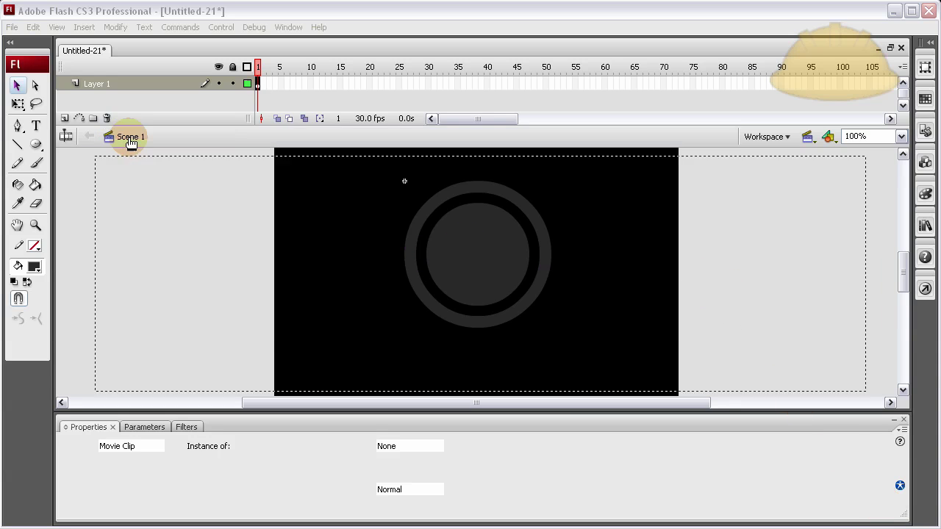
click(187, 283)
- Lock the shell layer and make the first frame of circularLoader active
click(233, 83)
click(249, 98)
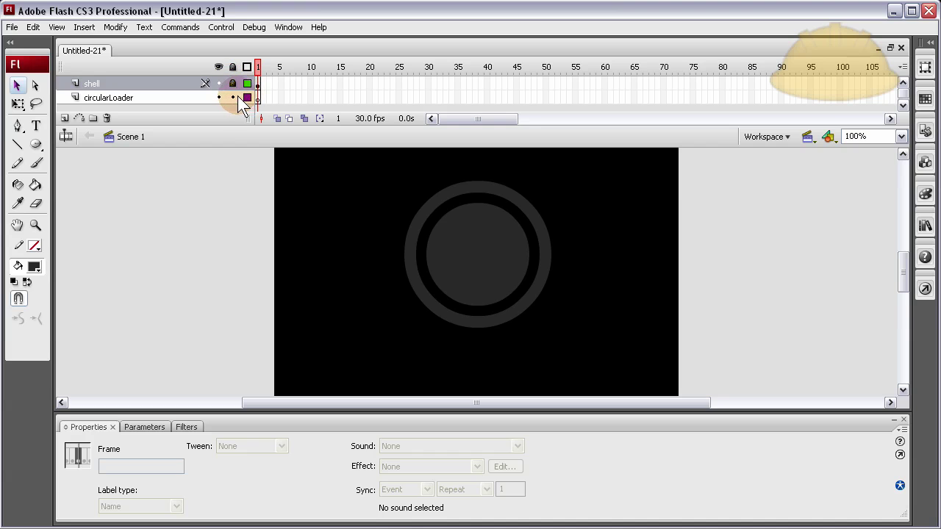
click(260, 99)
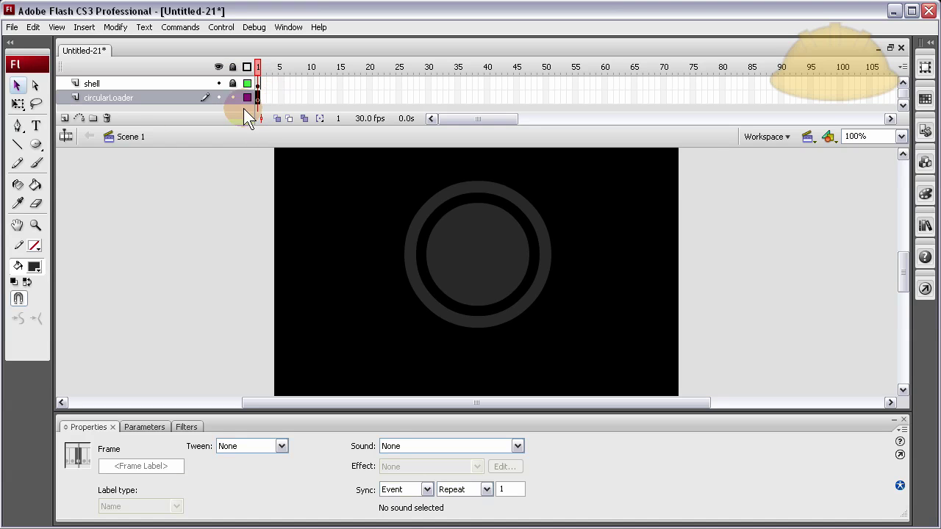
- Draw a filled circle about 195 px across with the Oval tool, beside the rings on the circularLoader layer
click(35, 145)
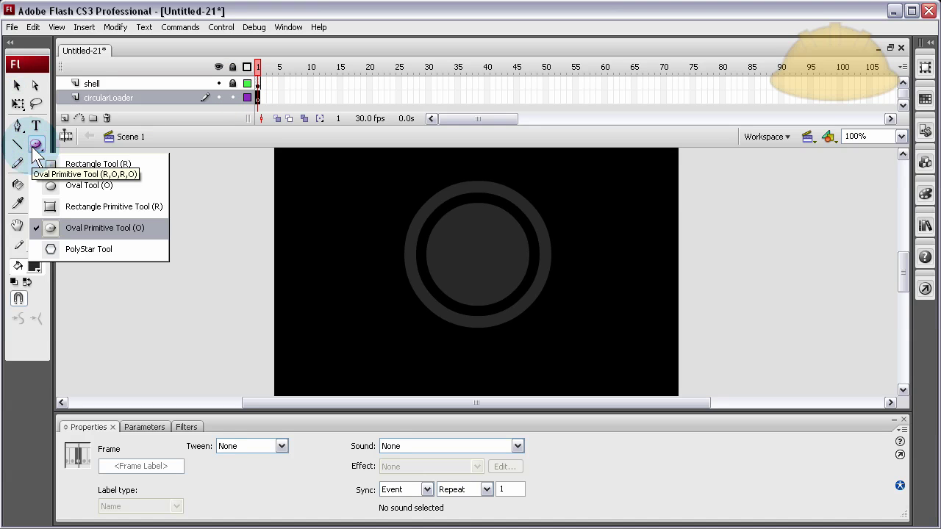
click(95, 189)
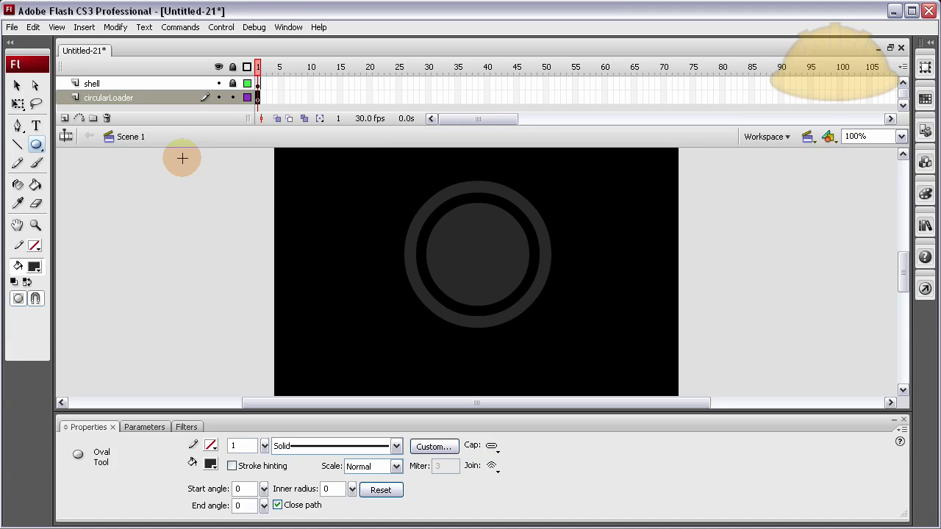
drag(182, 158, 288, 232)
drag(321, 253, 325, 256)
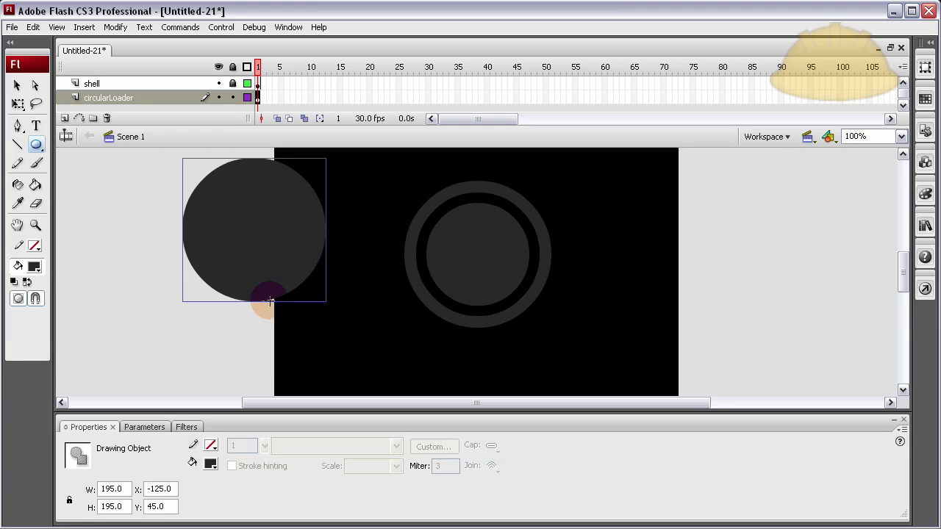
- Set the new circle's width and height to 280 px
click(96, 489)
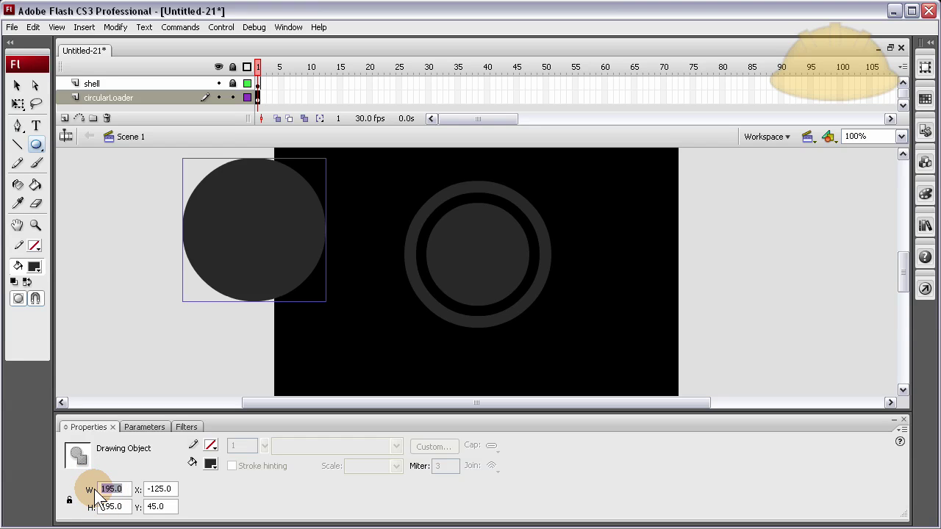
text(280)
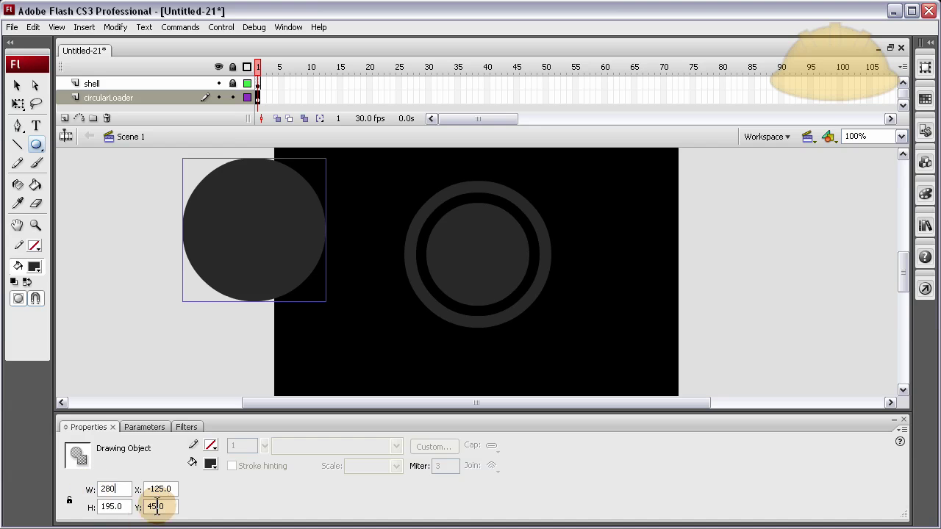
click(110, 506)
click(110, 506)
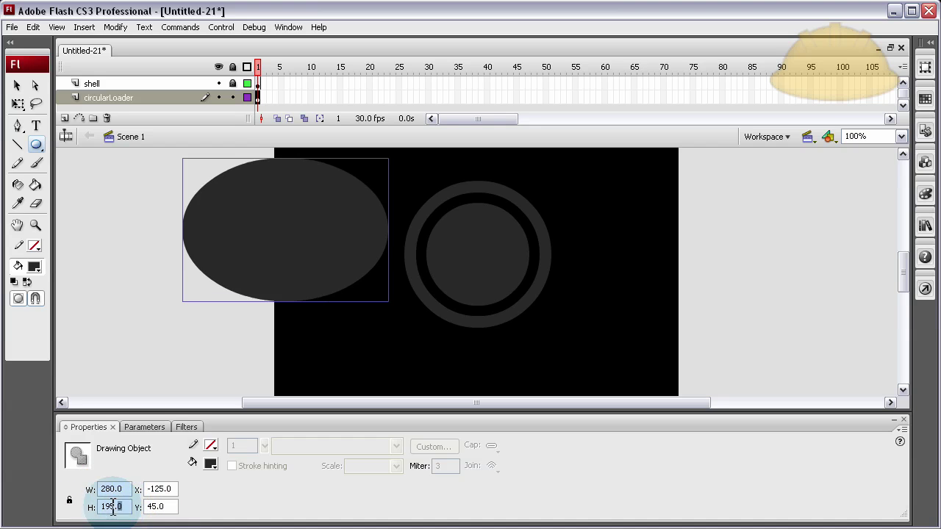
click(69, 501)
text(2)
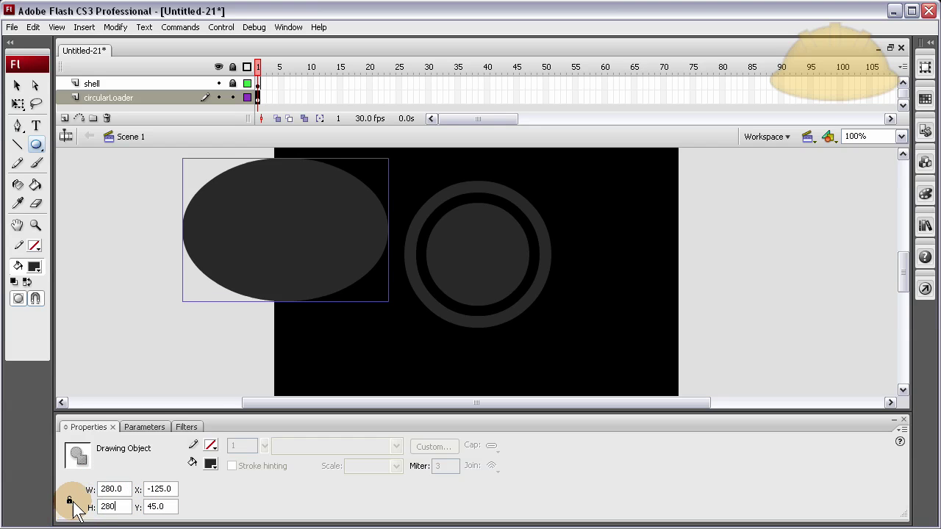
text(80)
click(263, 273)
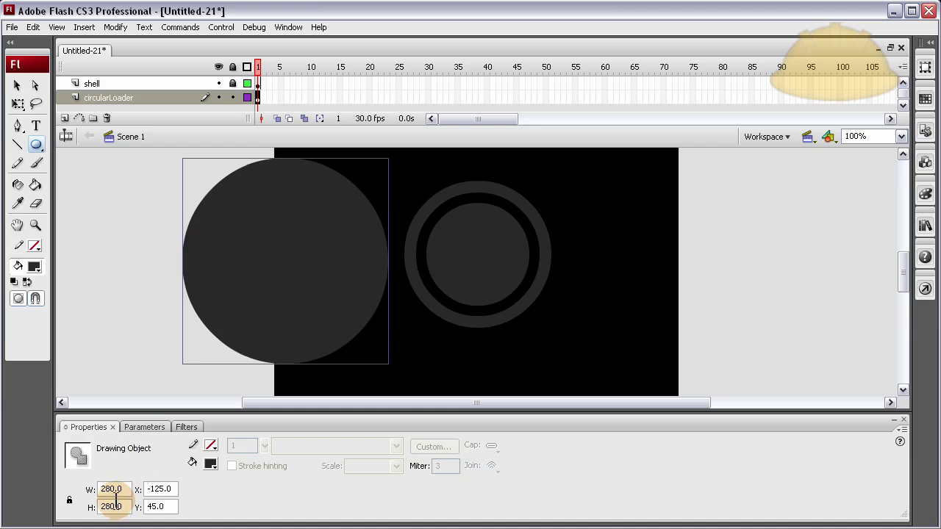
- Set the new circle's width and height to 240 px
drag(122, 489, 98, 489)
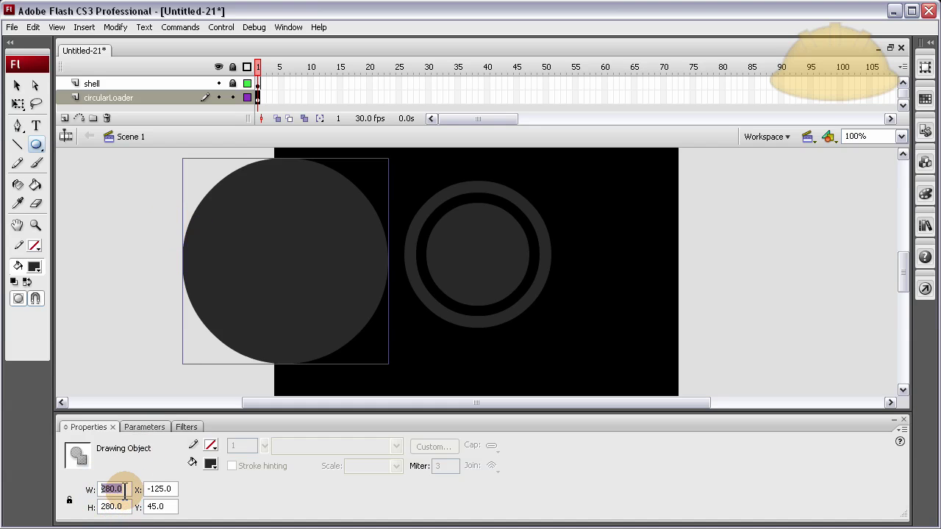
text(240)
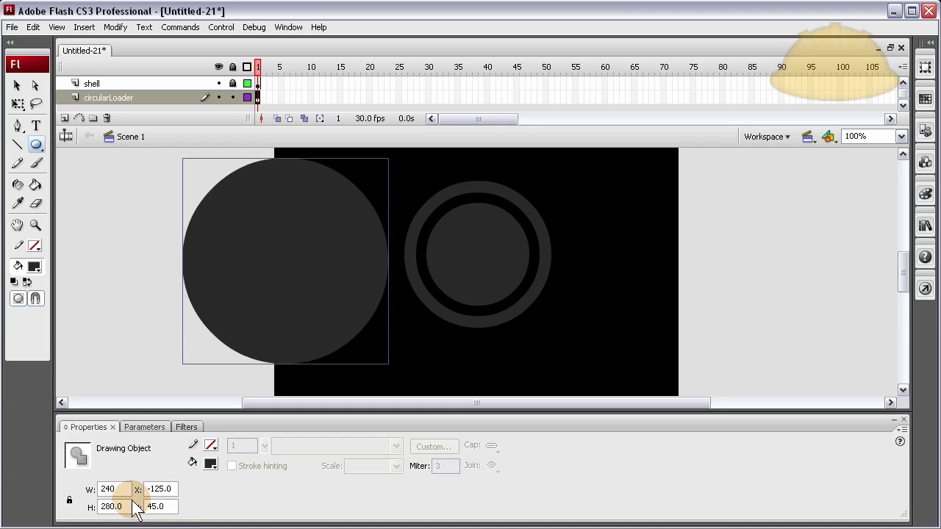
drag(122, 507, 74, 511)
text(240)
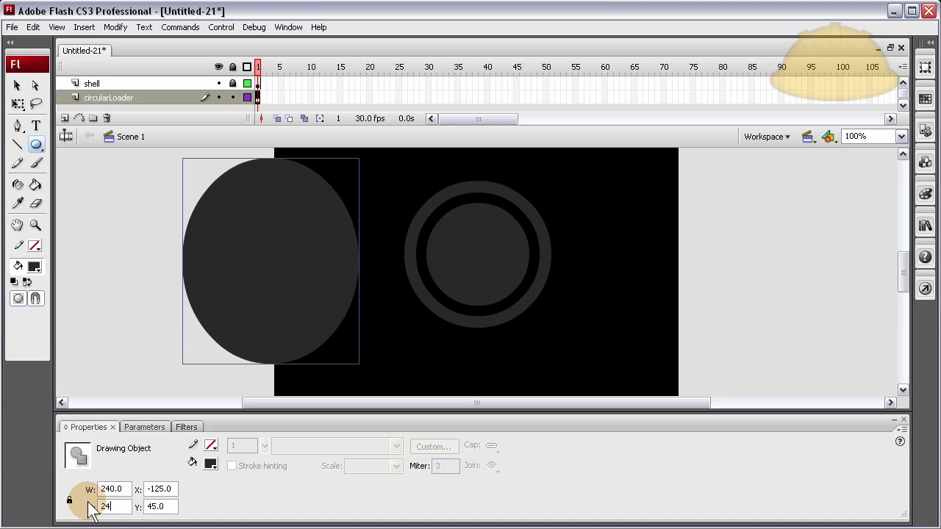
- Move the 240 px circle behind the ring and disc, to about X 158 and Y 53
click(17, 85)
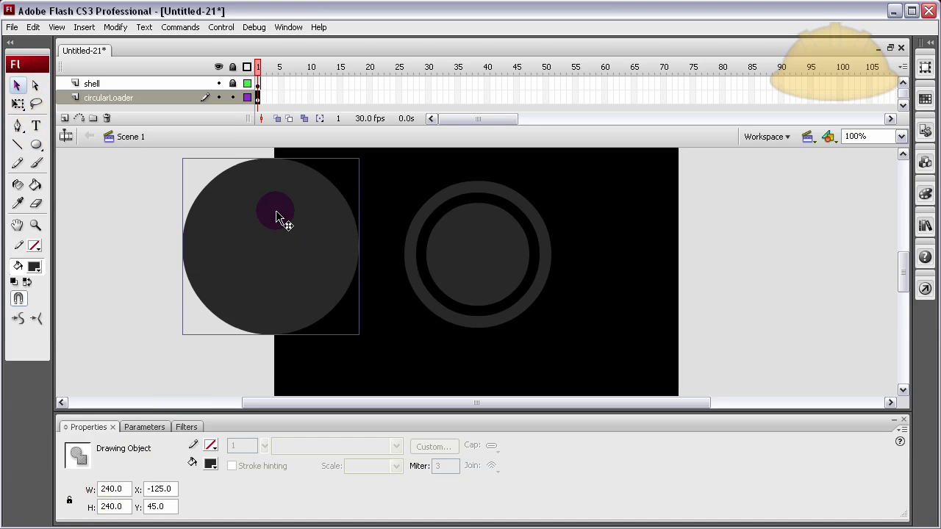
drag(247, 242, 456, 247)
key(Left)
key(Left)
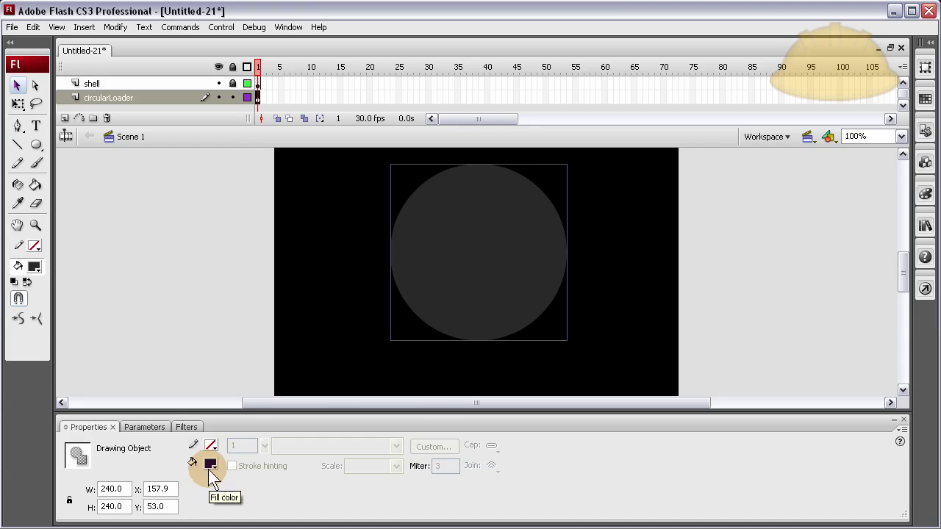
- Fill the circle with cyan and nudge it to Y 54 so that it is centred behind the shell artwork
click(210, 464)
click(225, 425)
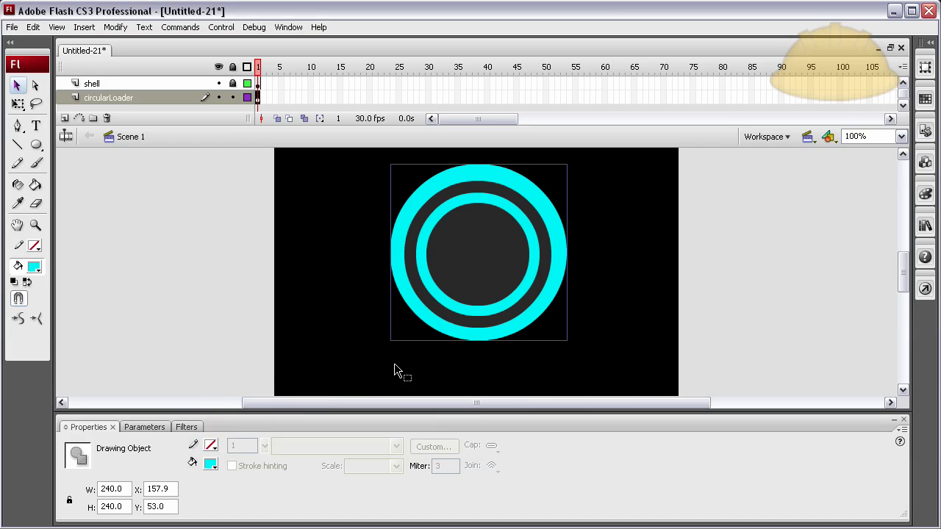
key(Left)
key(Right)
key(Right)
key(Down)
key(Left)
key(Up)
key(Down)
key(Up)
key(Left)
key(Down)
key(Right)
- Change the circle's fill to white and set its X position to 157
click(211, 465)
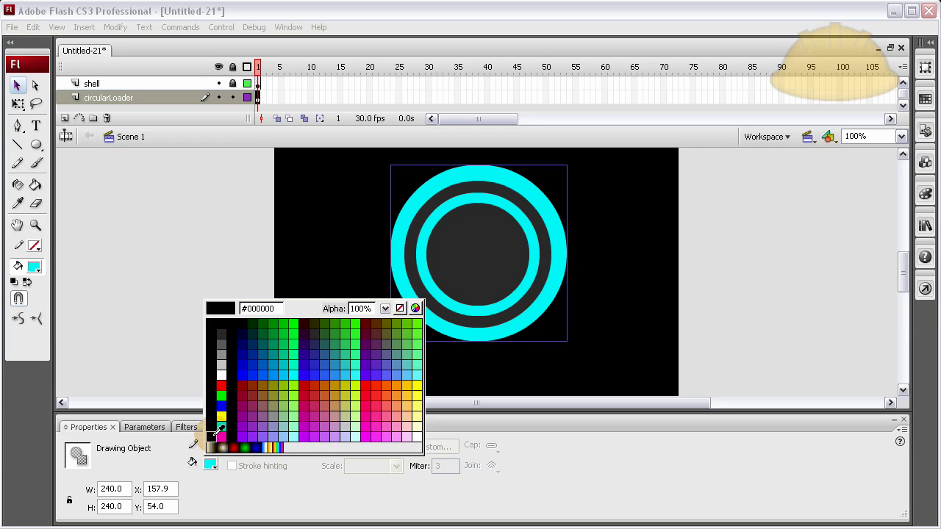
click(199, 371)
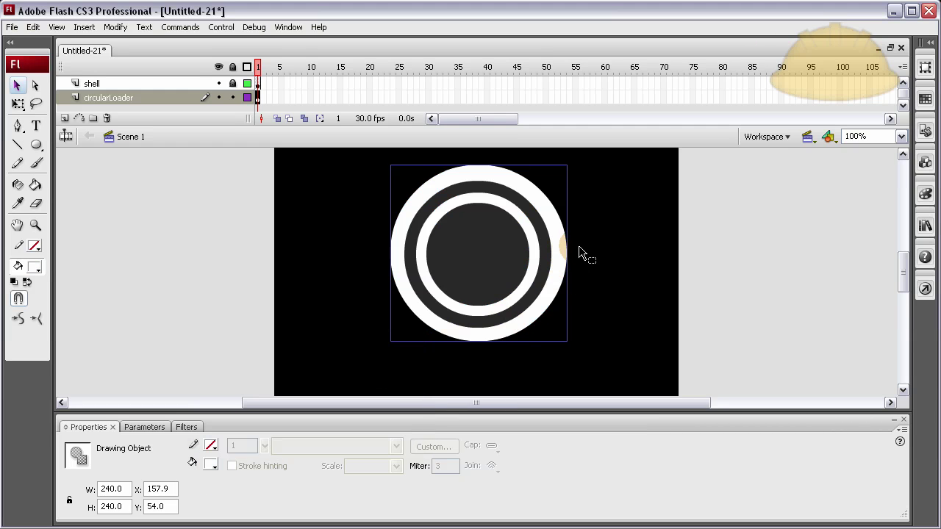
click(157, 489)
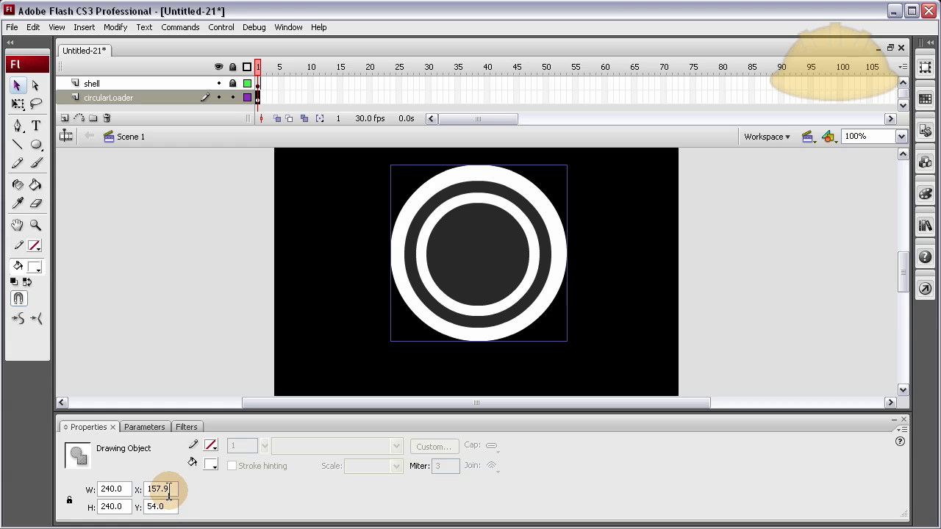
text(0)
key(Return)
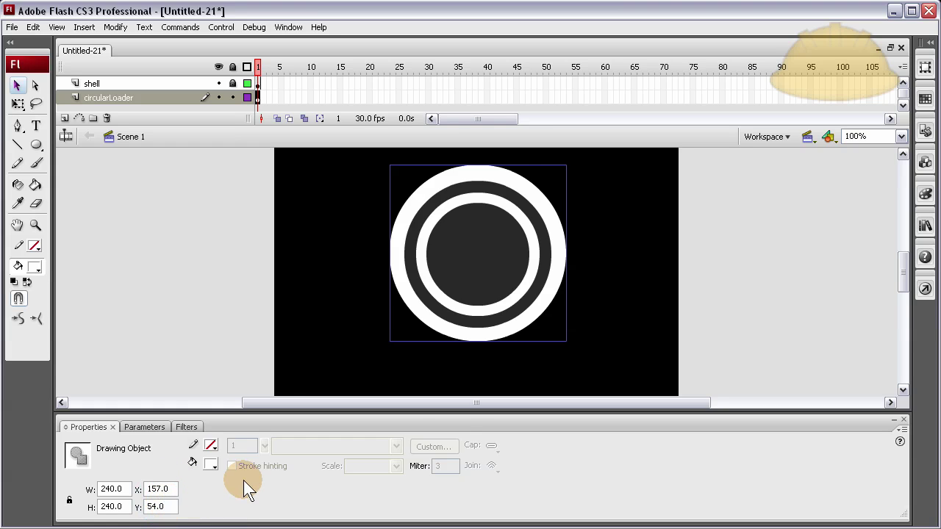
click(479, 344)
click(478, 334)
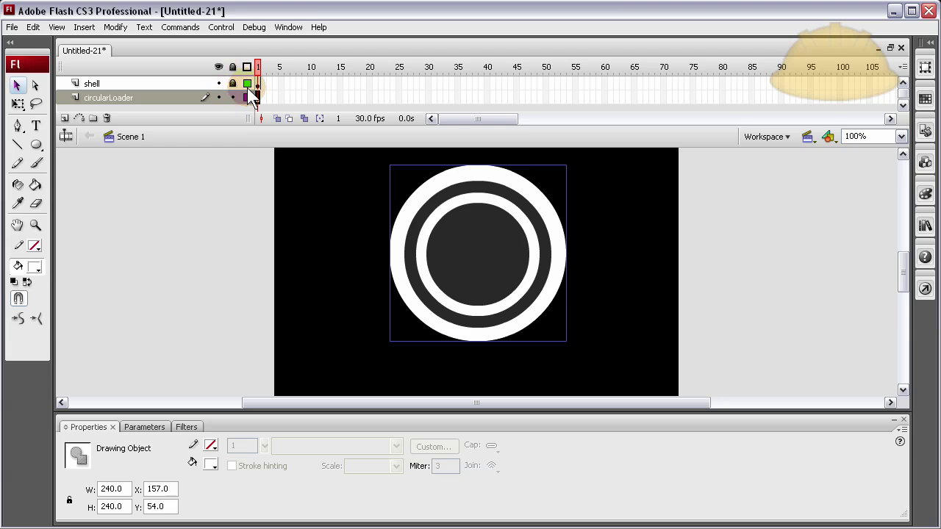
click(247, 249)
click(470, 258)
click(527, 213)
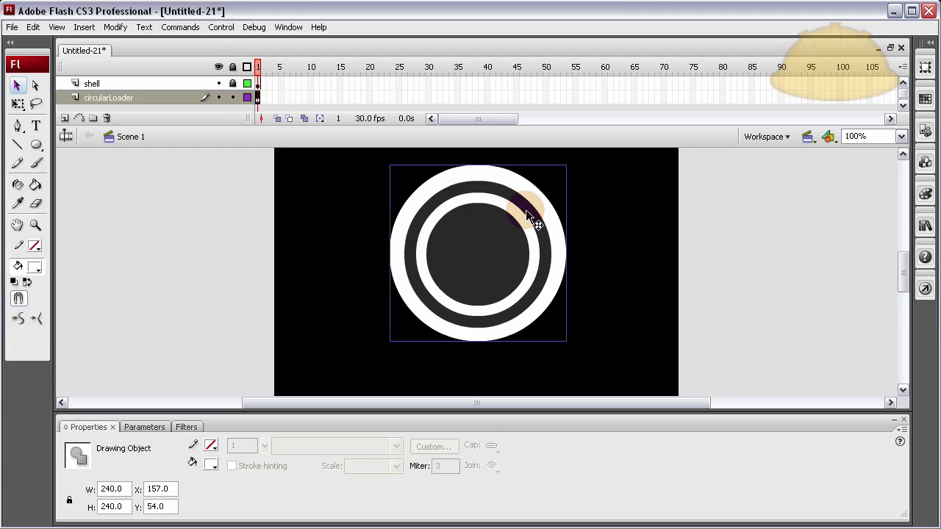
- Nudge the white circle to X 158 and open its drawing object for shape editing
click(593, 255)
click(568, 258)
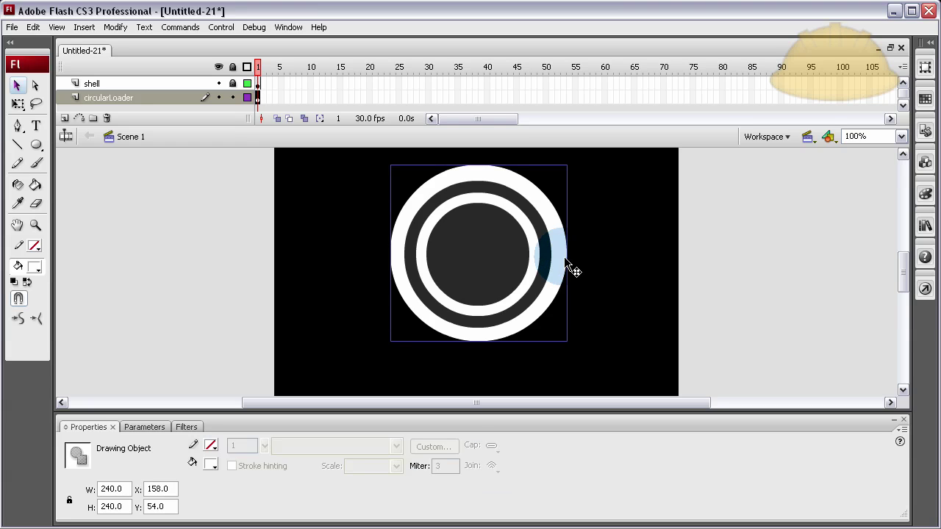
double_click(564, 258)
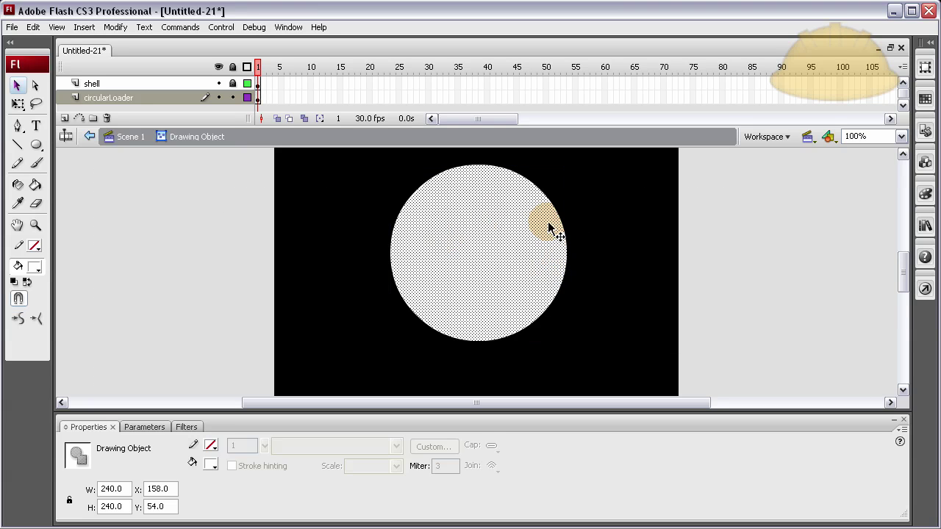
click(564, 225)
click(457, 228)
click(431, 215)
click(330, 211)
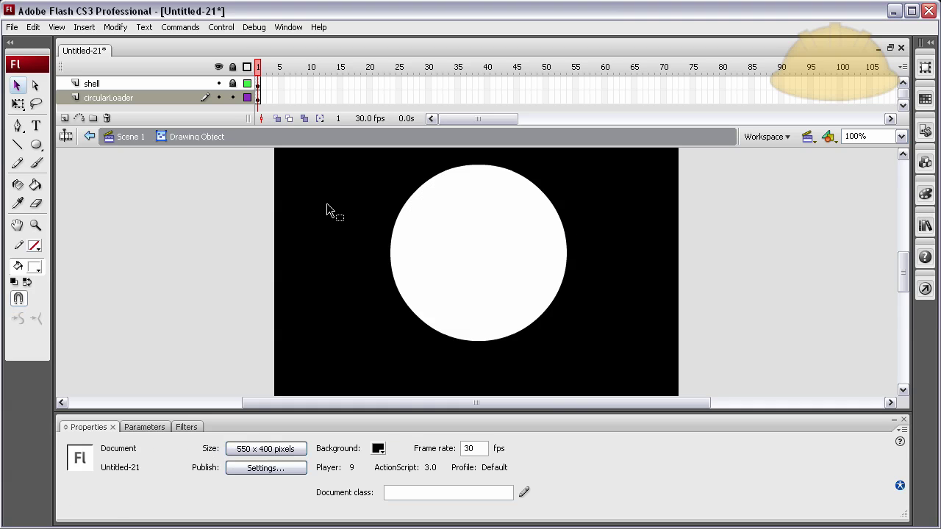
- Draw a white square about 279 px wide and move it clear of the circle, to about X -192 and Y 59
click(35, 147)
click(98, 164)
drag(210, 165, 415, 370)
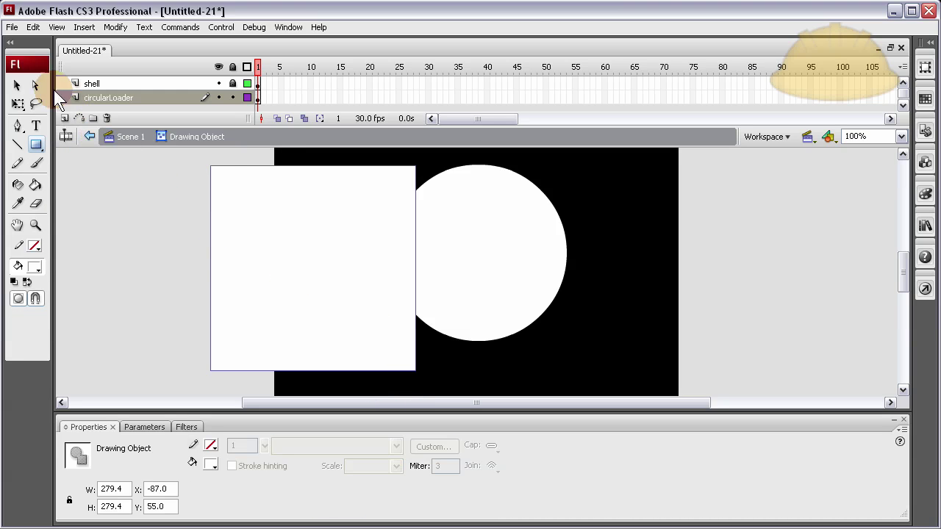
click(17, 85)
drag(241, 194, 164, 199)
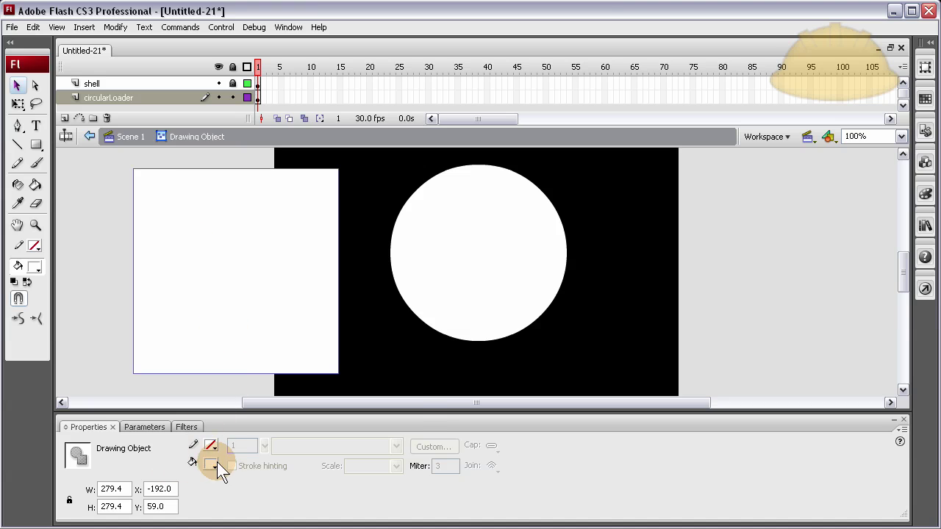
- Fill the square with green and cut its raw shape out of its own drawing object
click(212, 466)
click(218, 402)
click(72, 243)
click(231, 250)
double_click(231, 250)
click(232, 250)
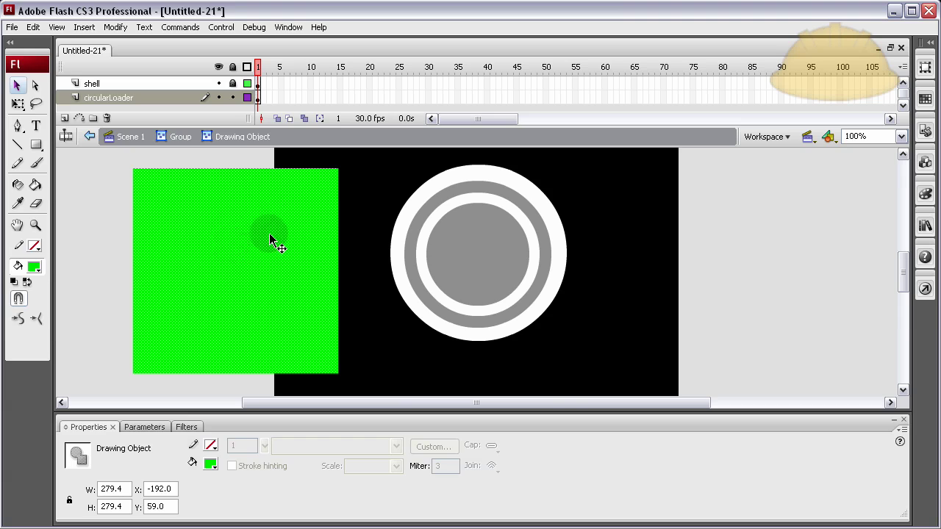
key(Delete)
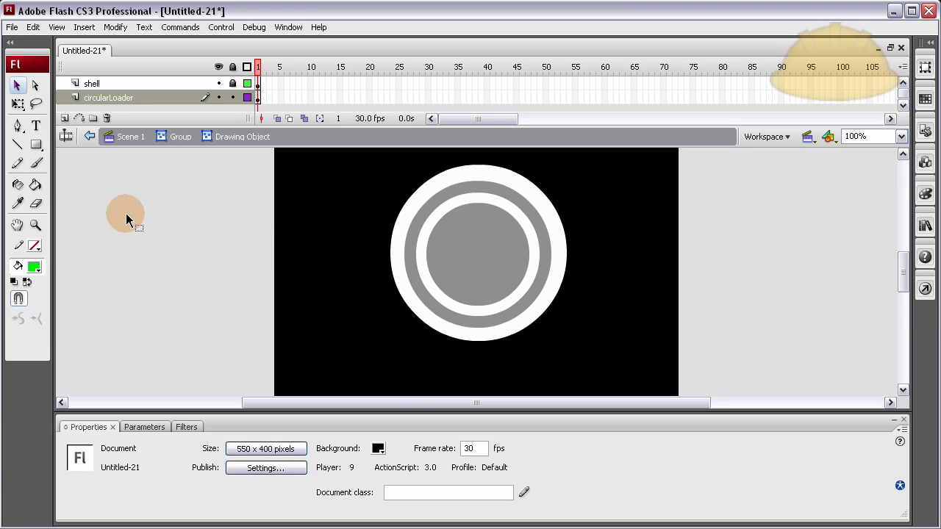
- Paste the green square into the white circle's drawing object and place it over the circle's lower half, at about X 147 and Y 171
double_click(120, 212)
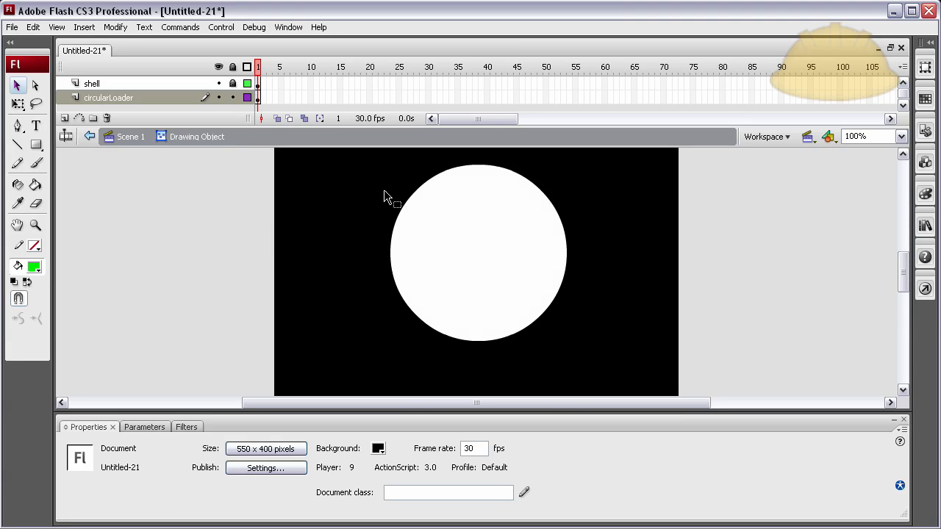
click(478, 196)
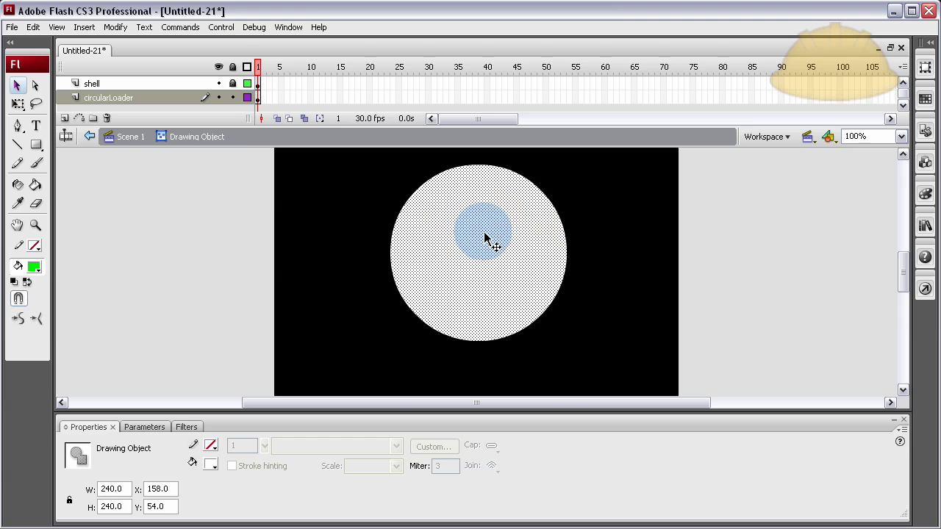
click(624, 233)
click(496, 239)
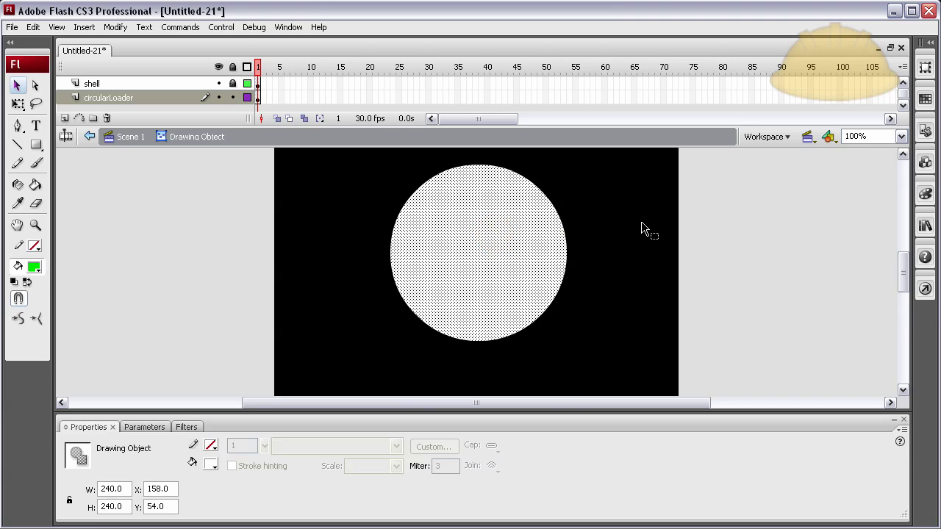
key(ctrl+v)
drag(542, 220, 772, 266)
drag(644, 248, 553, 309)
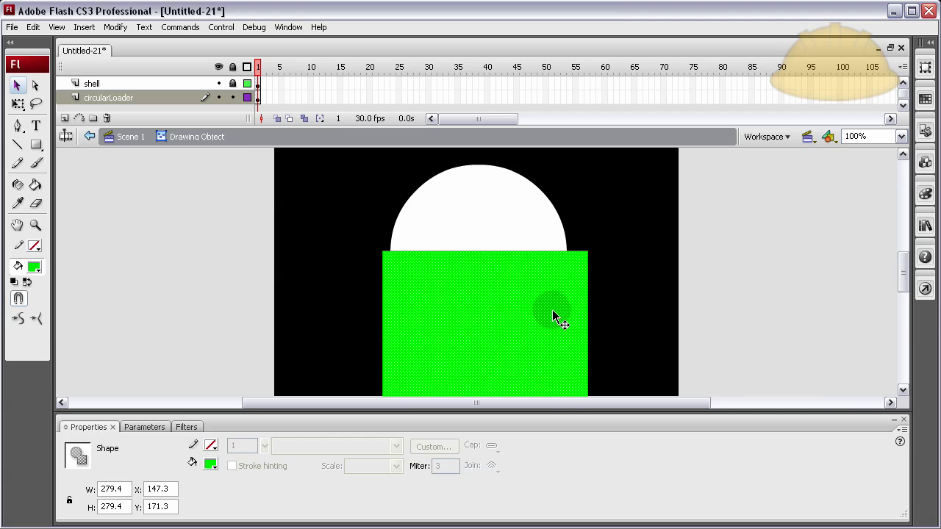
- Cut off the circle's lower half by moving the merged green square away and deleting it, and return to Scene 1
click(700, 244)
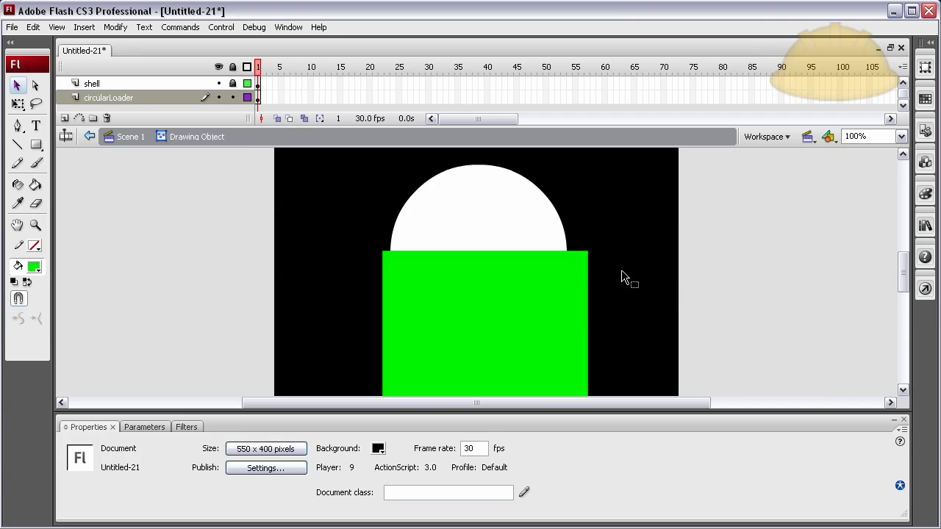
click(491, 291)
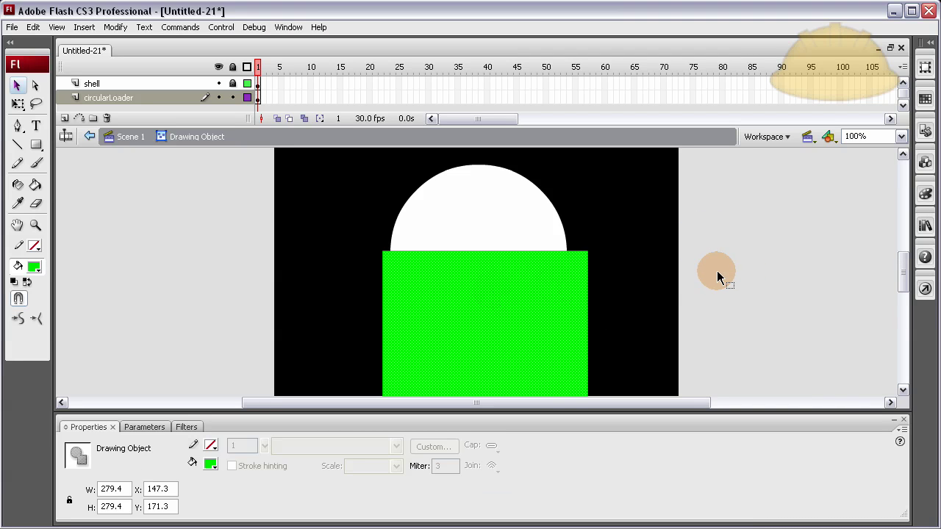
drag(528, 295, 781, 254)
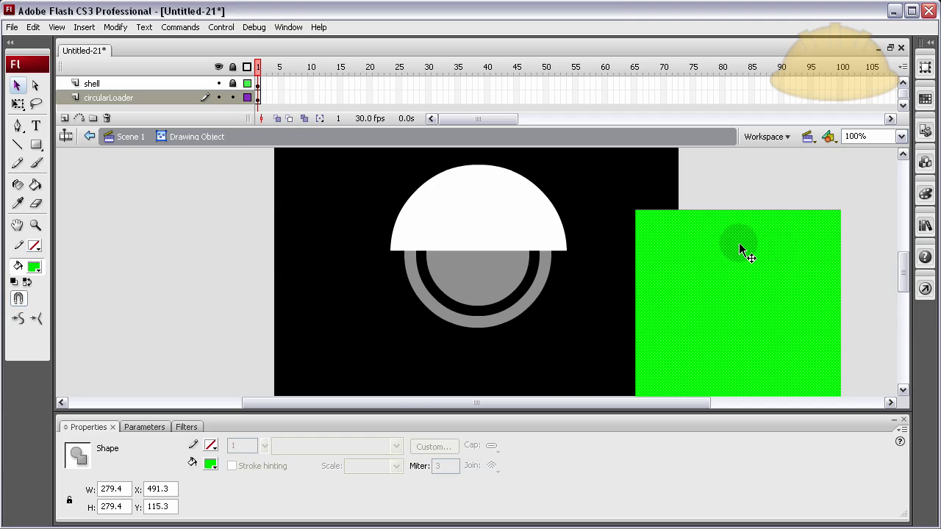
key(Delete)
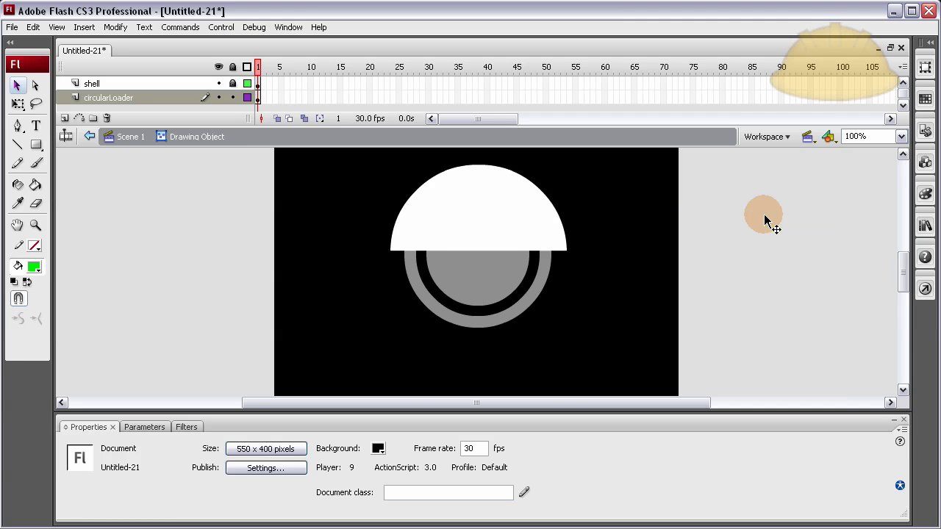
click(124, 141)
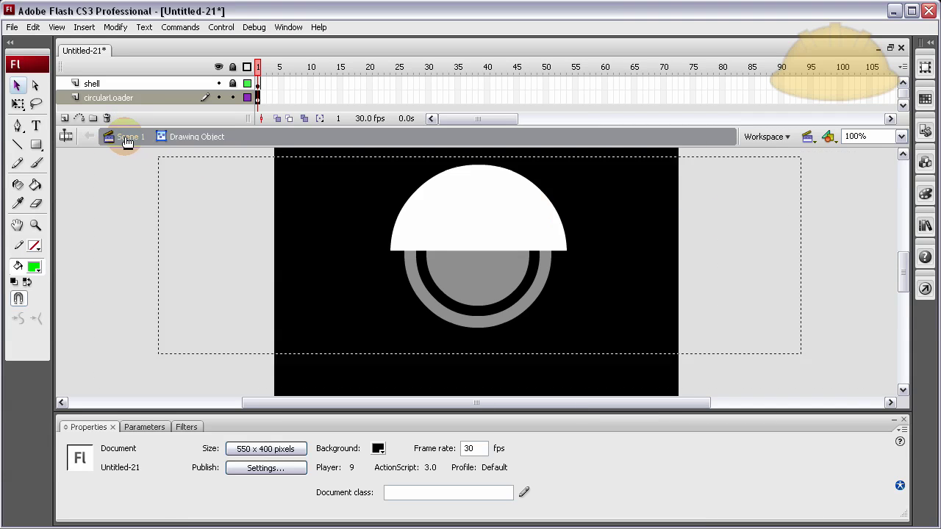
click(138, 280)
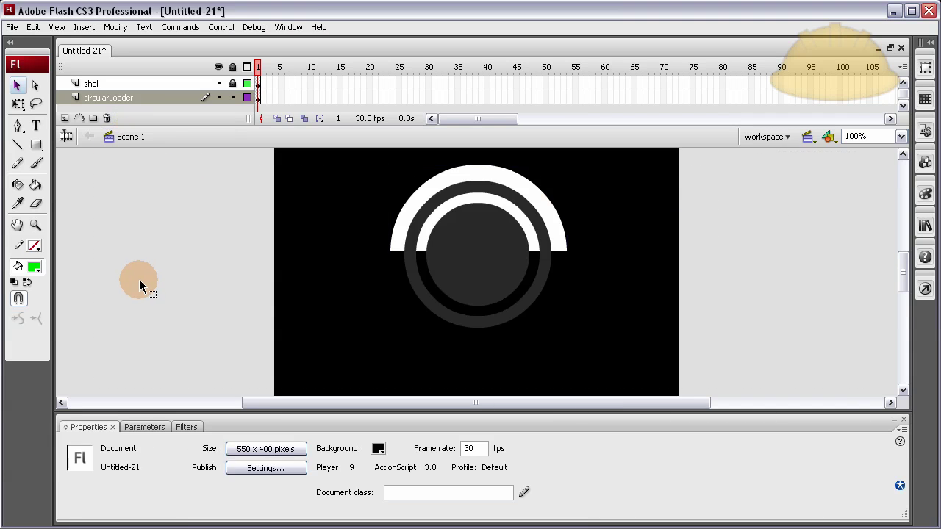
click(410, 212)
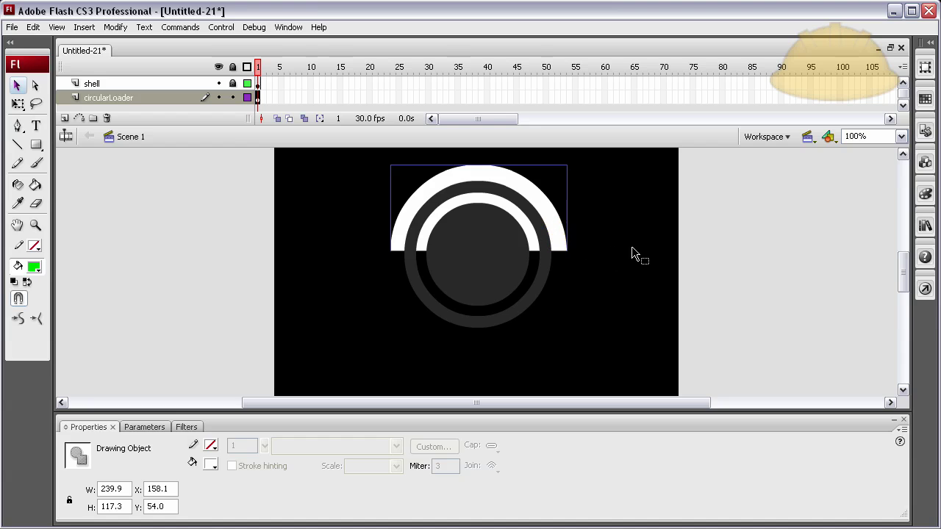
click(737, 266)
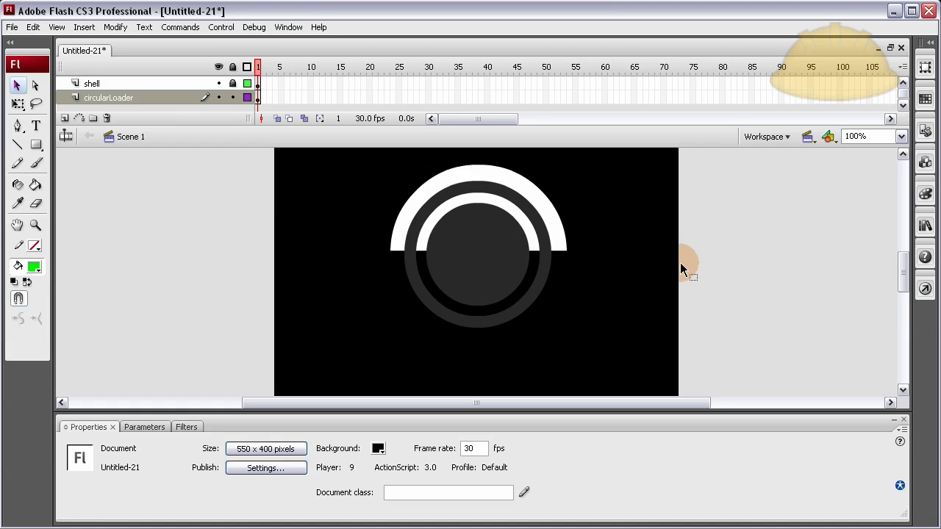
- Move the half circle's transformation point to the middle of its flat edge and rotate the shape to cover the left half of the ring
click(565, 239)
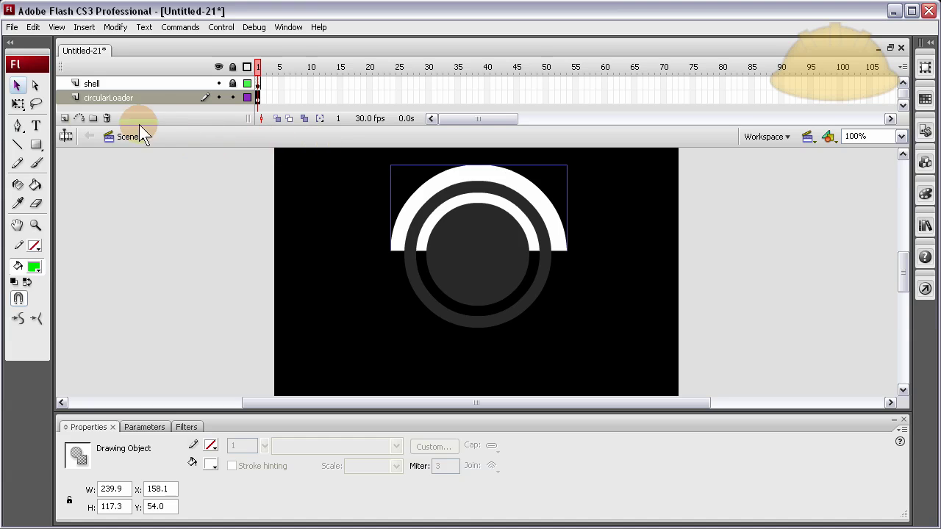
drag(18, 103, 58, 125)
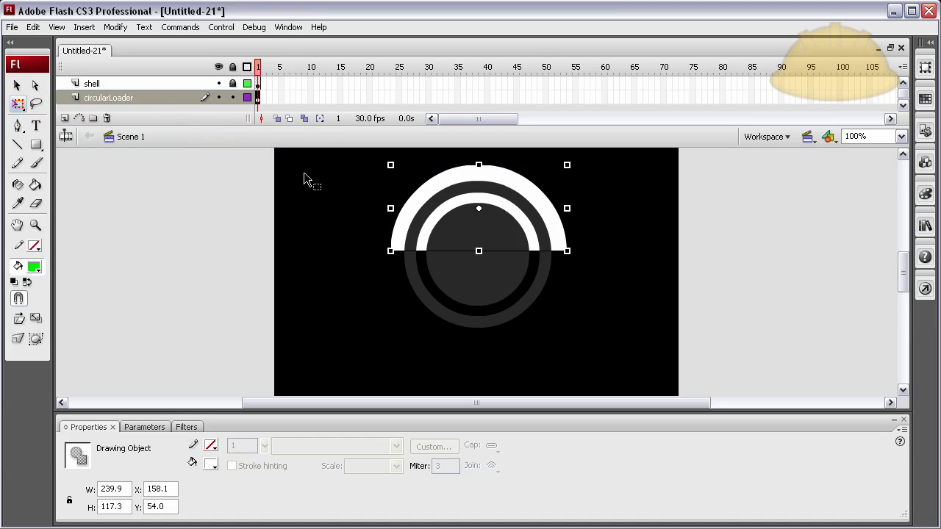
drag(478, 209, 479, 252)
drag(574, 158, 552, 299)
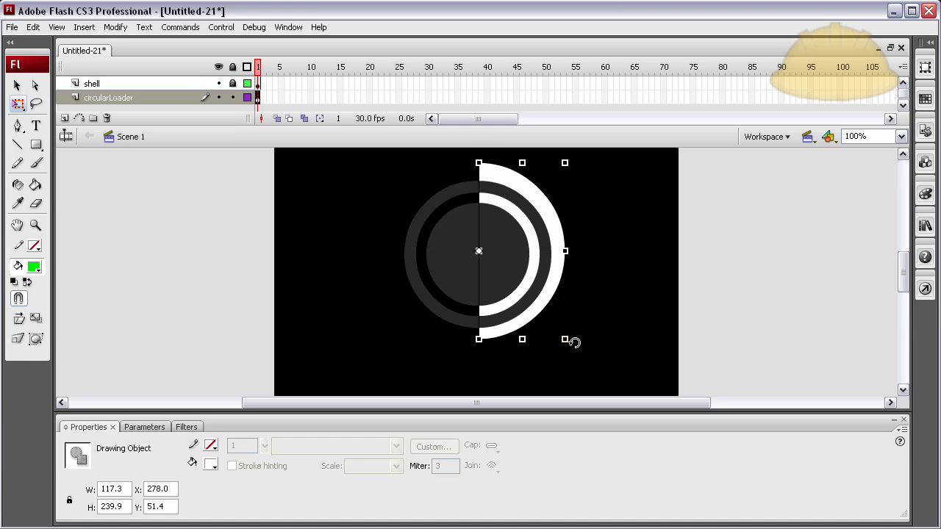
drag(574, 342, 390, 200)
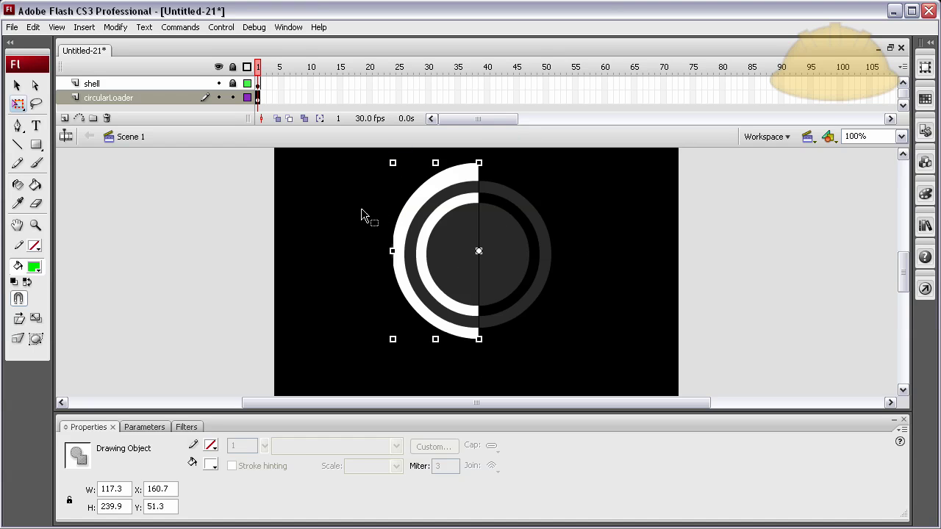
- Nudge the rotated half circle down to Y 55.3 to centre it vertically on the ring and disc
click(340, 204)
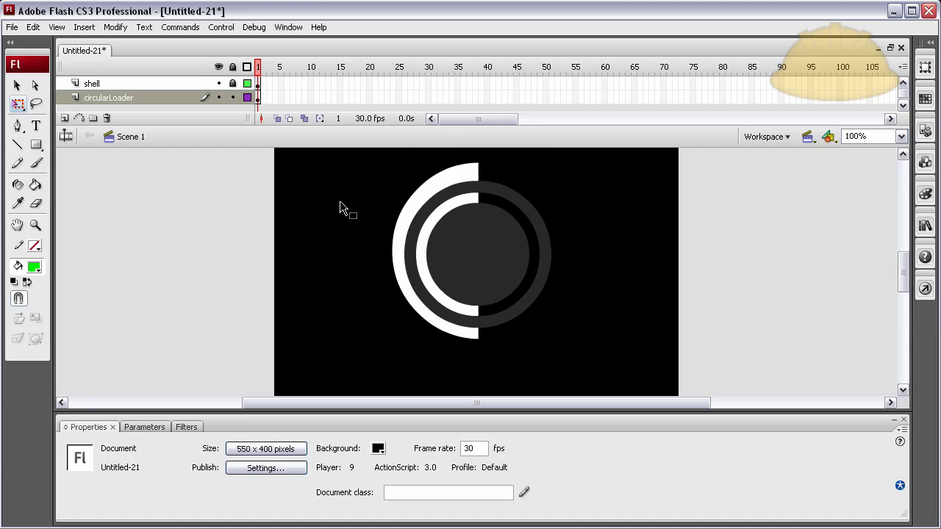
click(456, 173)
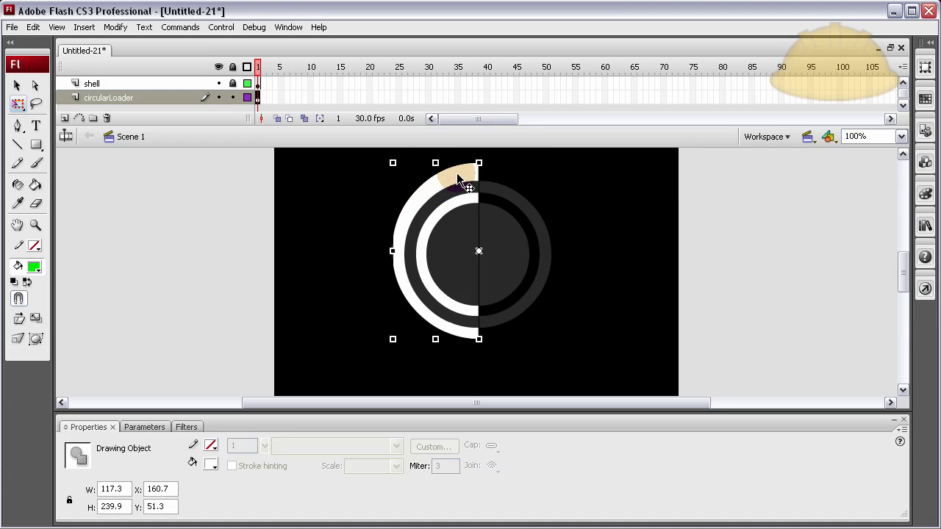
click(17, 86)
key(Down)
key(Down)
key(Down)
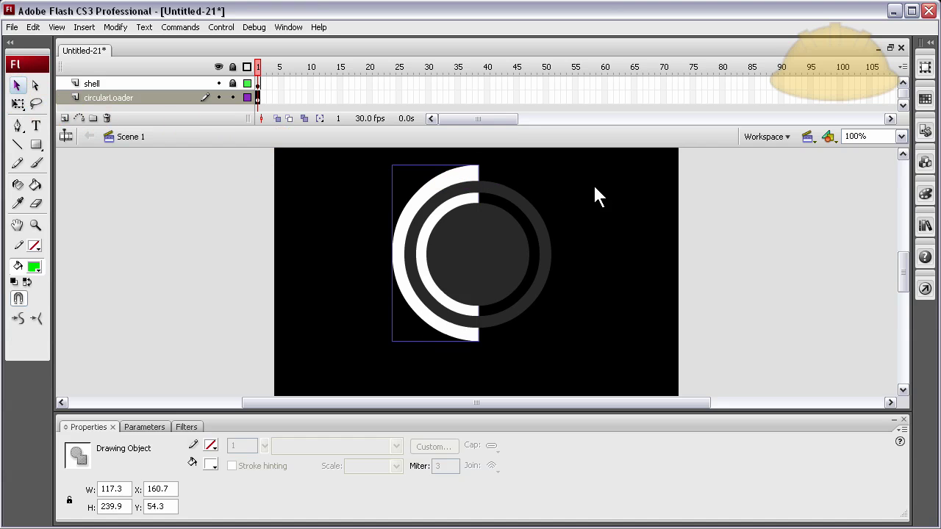
key(Down)
click(526, 175)
- Convert the white half circle to a movie clip symbol named loaderClip
click(461, 172)
right_click(460, 171)
click(494, 376)
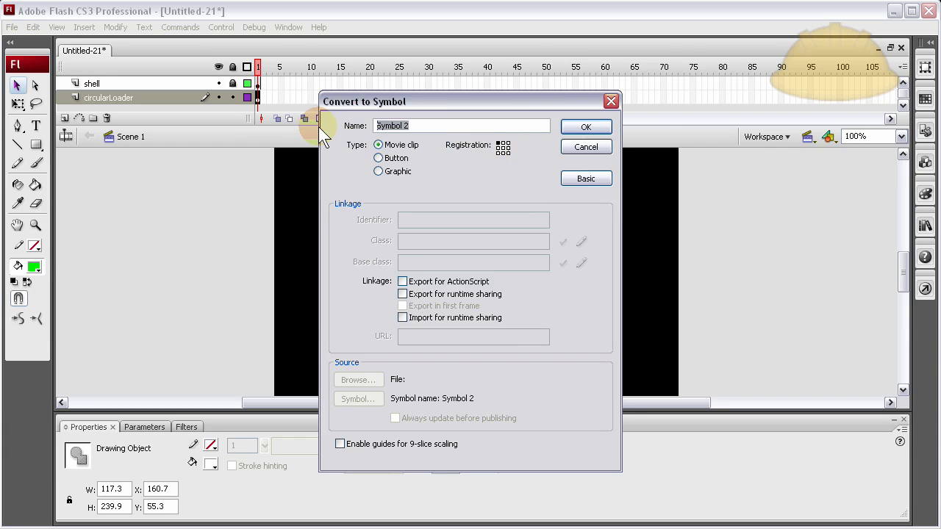
text(mainLoaderClipo)
key(BackSpace)
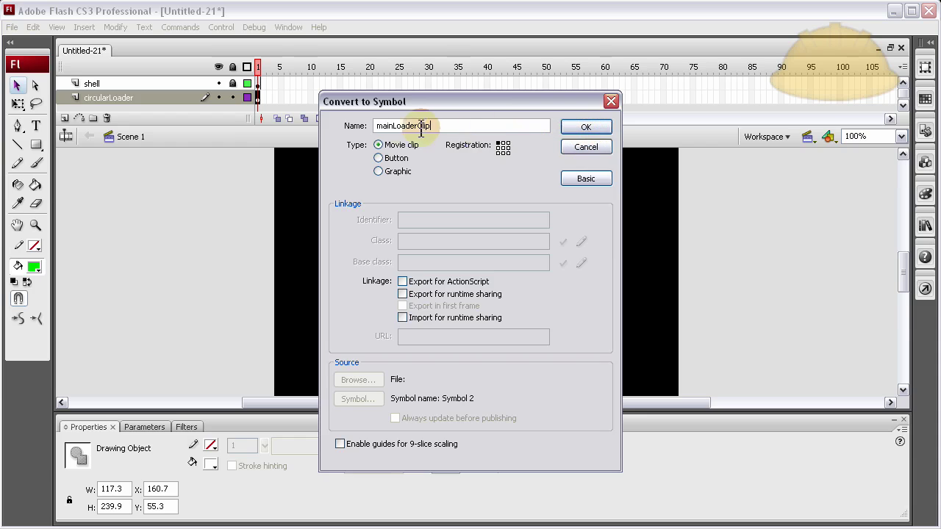
drag(398, 125, 361, 126)
key(BackSpace)
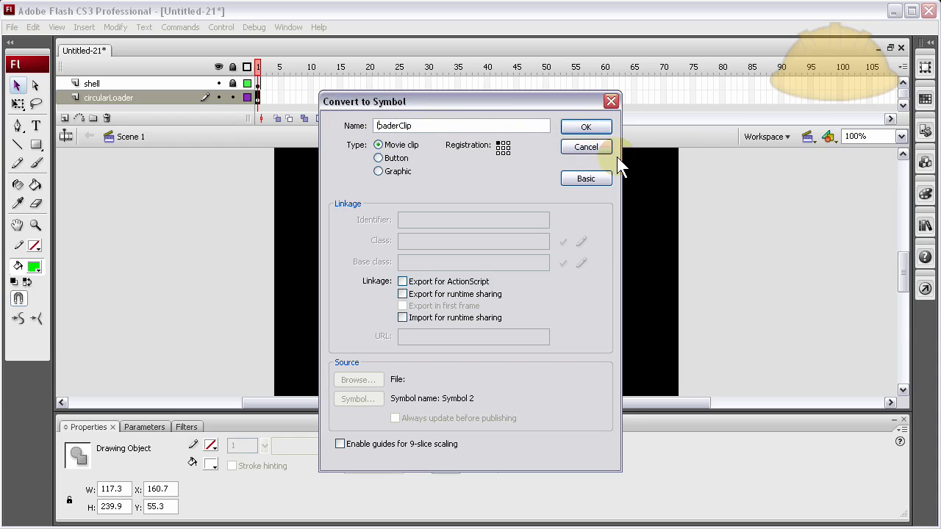
key(Delete)
text(l)
click(586, 128)
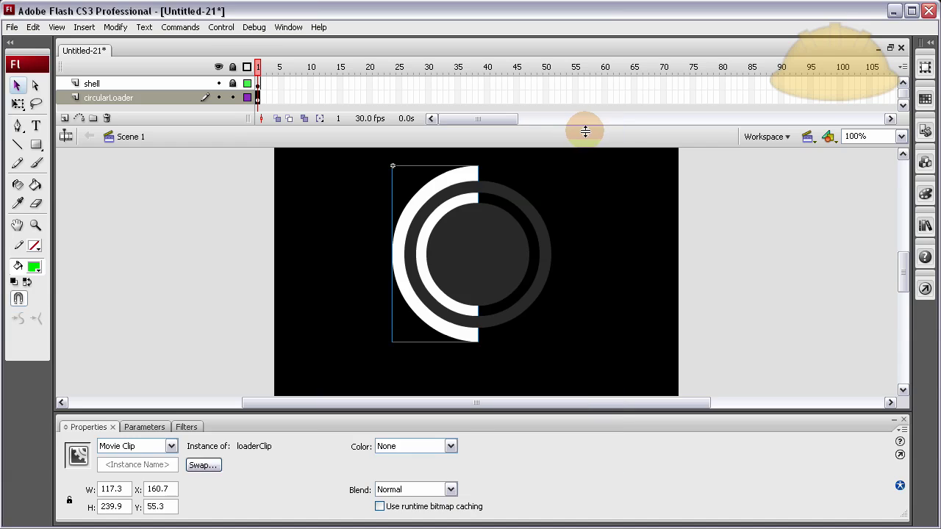
- Open loaderClip for editing, enlarge the timeline area, and rename its layer to "first Half"
double_click(470, 175)
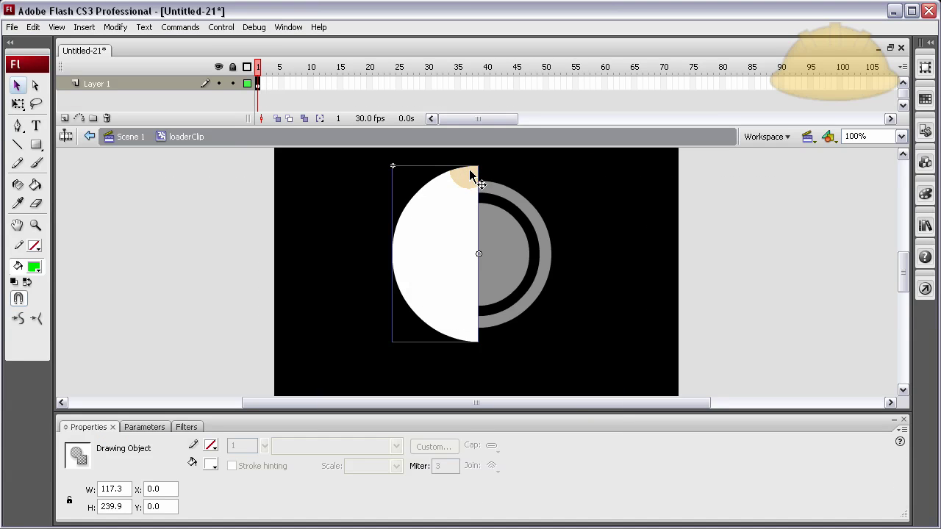
click(229, 220)
drag(263, 129, 266, 160)
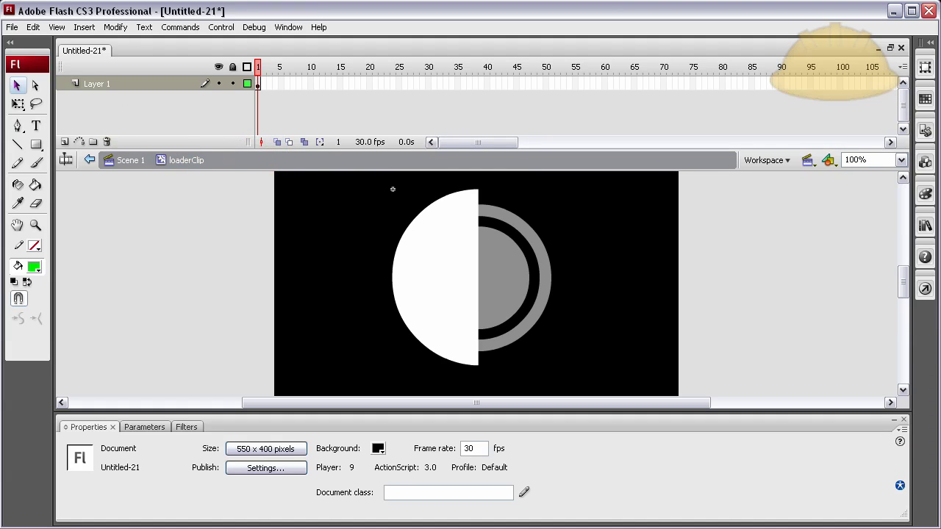
double_click(99, 83)
text(firstHal)
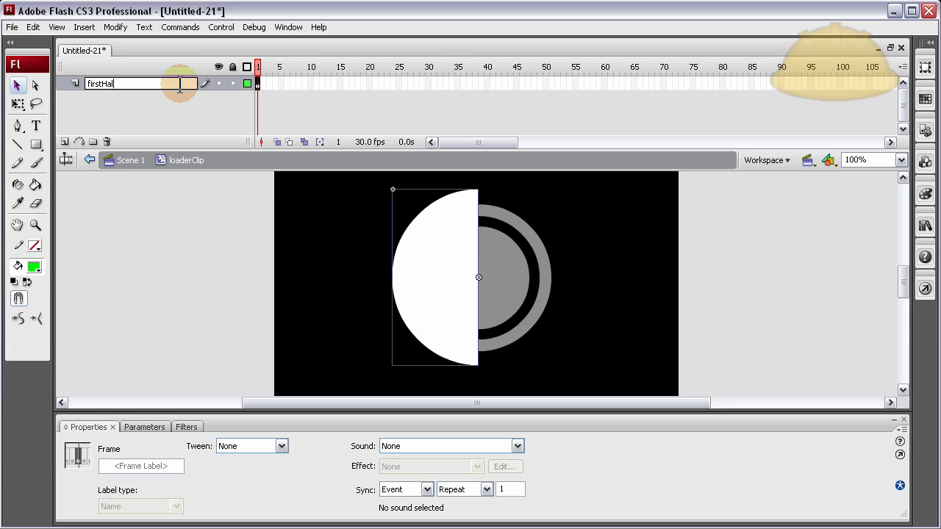
text(fg)
key(BackSpace)
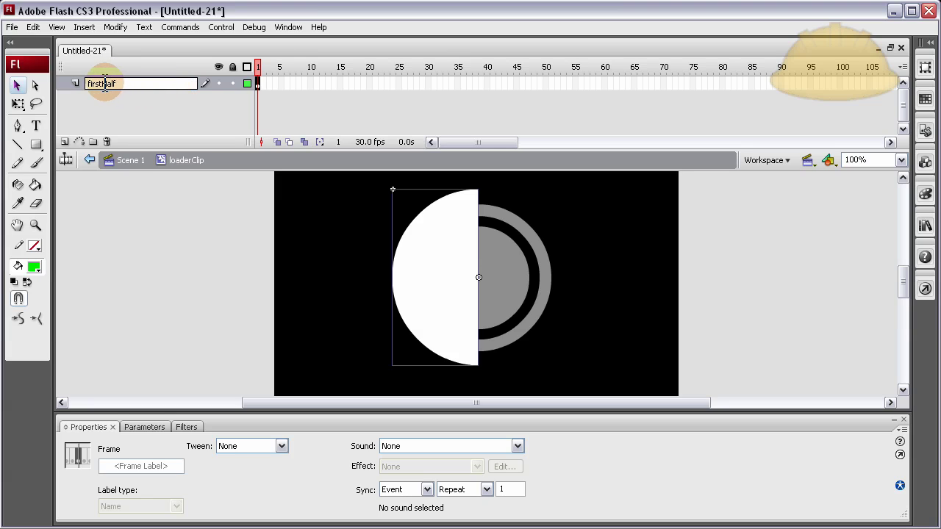
click(88, 118)
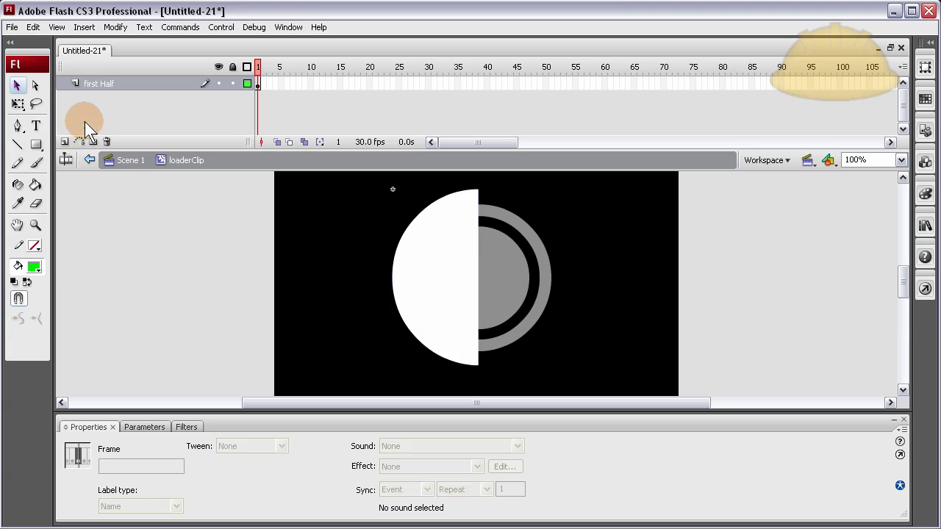
- Add a layer above first Half in loaderClip and name it "second Half"
click(64, 141)
double_click(94, 84)
text(second)
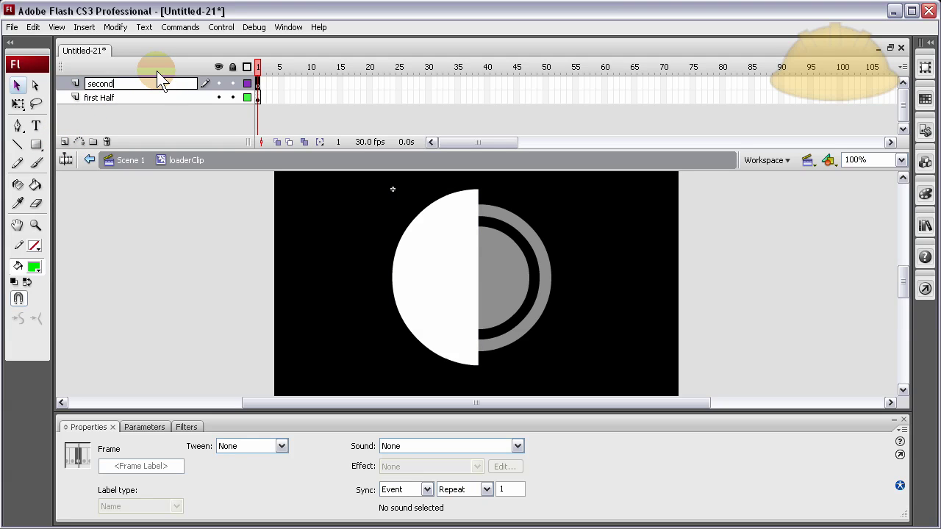
text( Half)
click(132, 219)
- Add another layer, move it below first Half and name it "CircularLoaderGraphics"
click(114, 101)
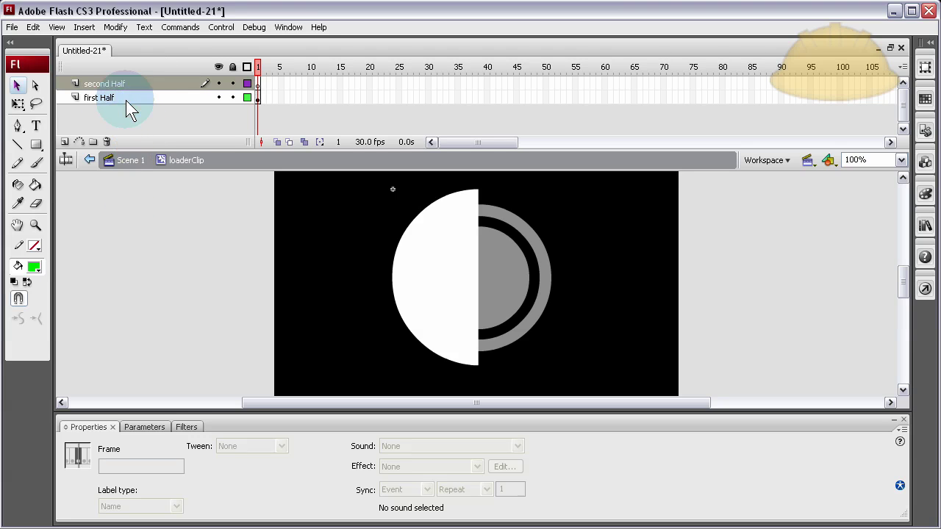
click(107, 117)
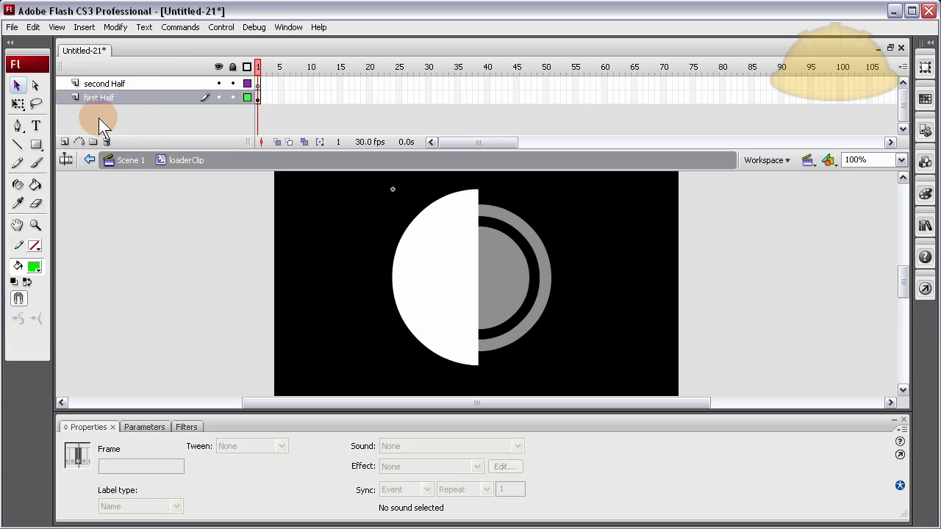
click(64, 142)
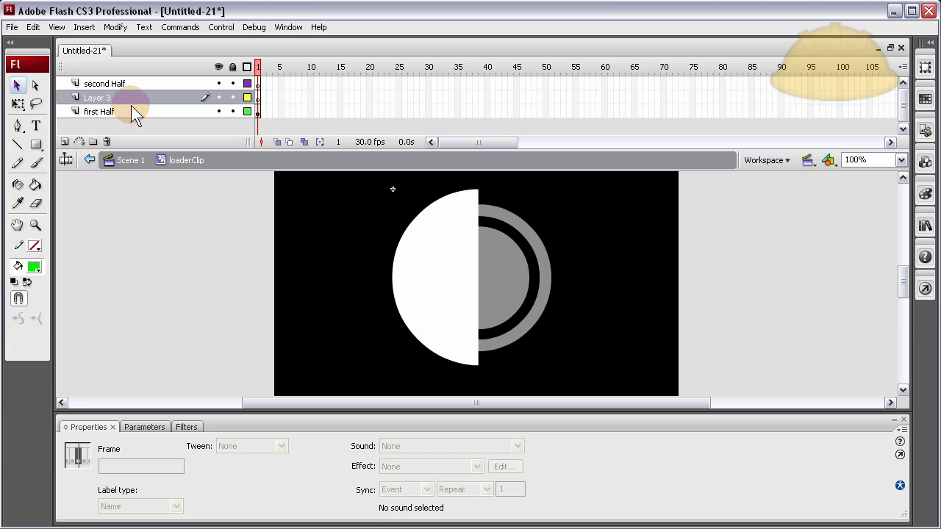
drag(135, 123, 133, 122)
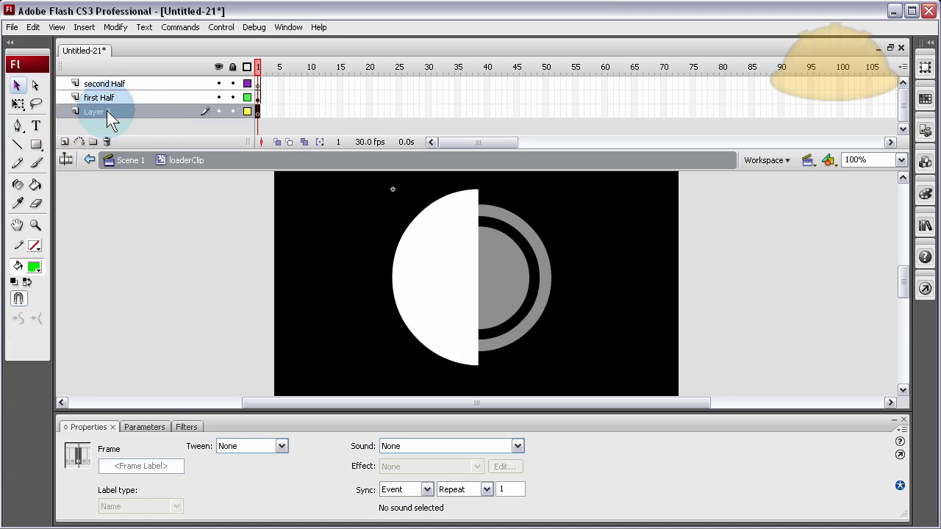
double_click(107, 111)
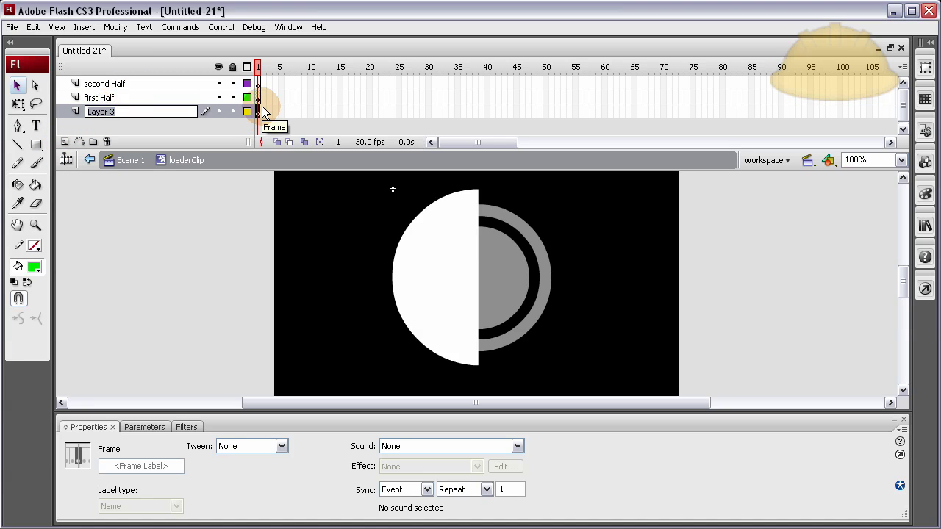
text(larLoaderGraphics)
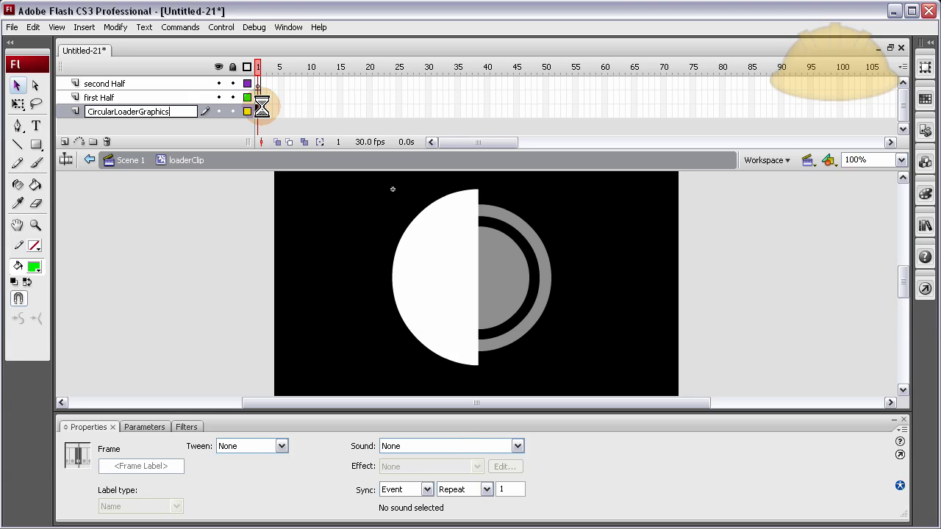
key(Return)
click(256, 114)
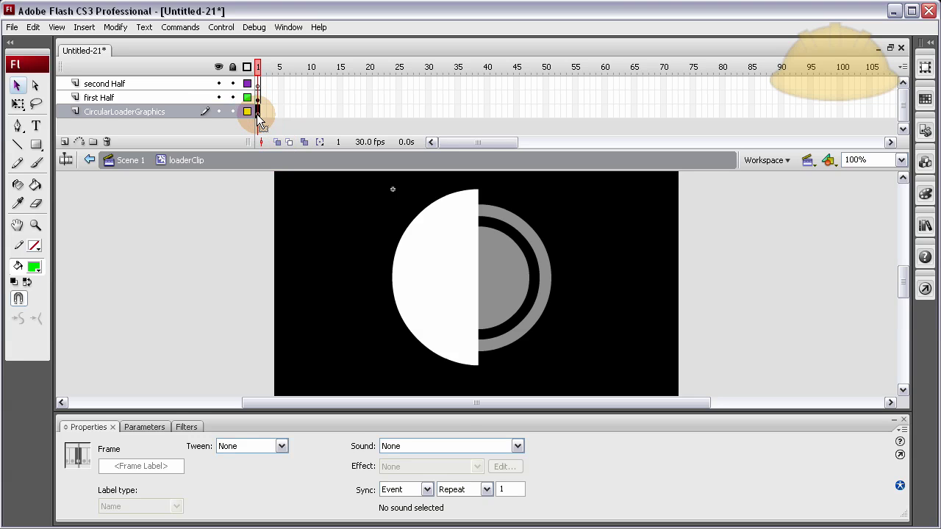
click(37, 145)
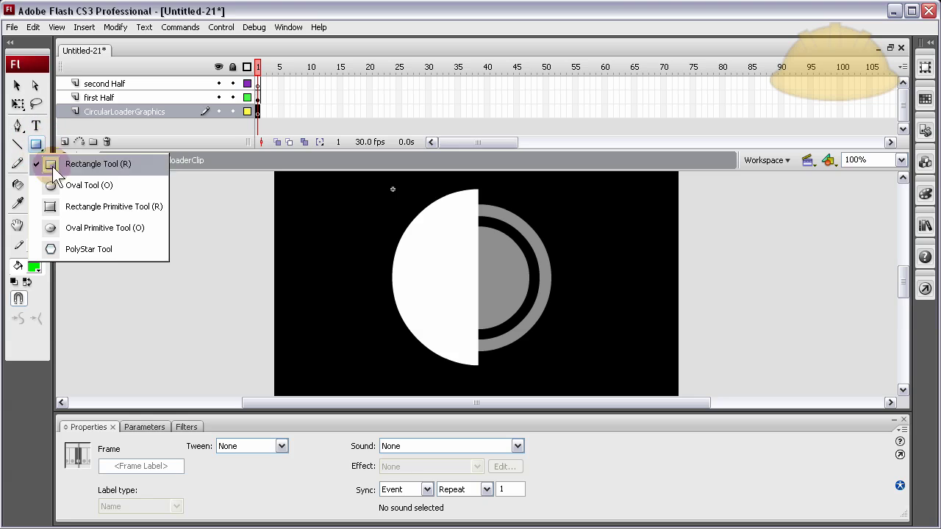
click(88, 186)
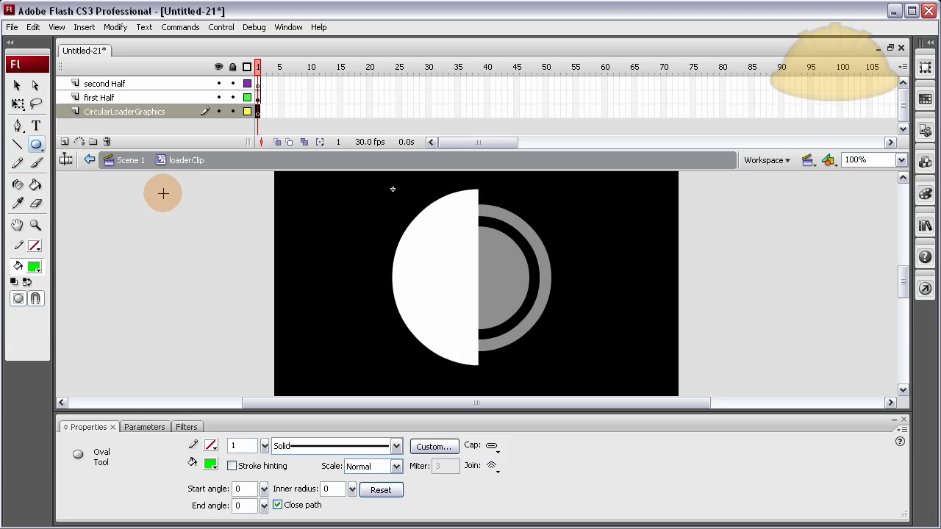
drag(145, 184, 253, 292)
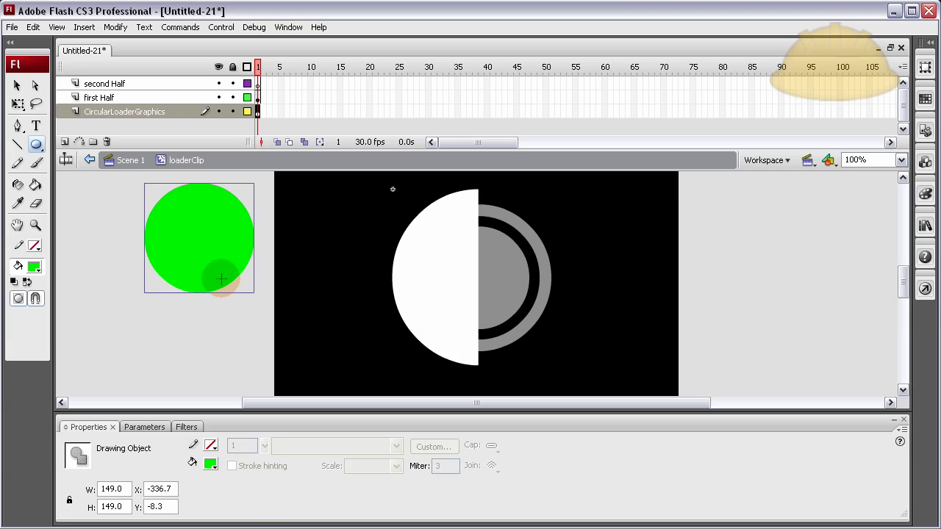
key(Delete)
click(17, 85)
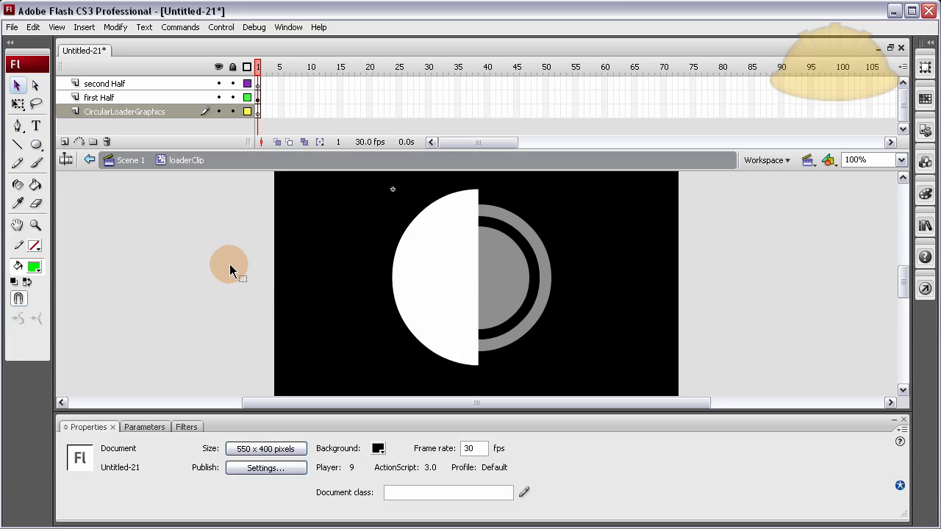
- Copy the white half circle, lock the first Half layer, and paste the copy onto CircularLoaderGraphics, offset from the original
click(454, 272)
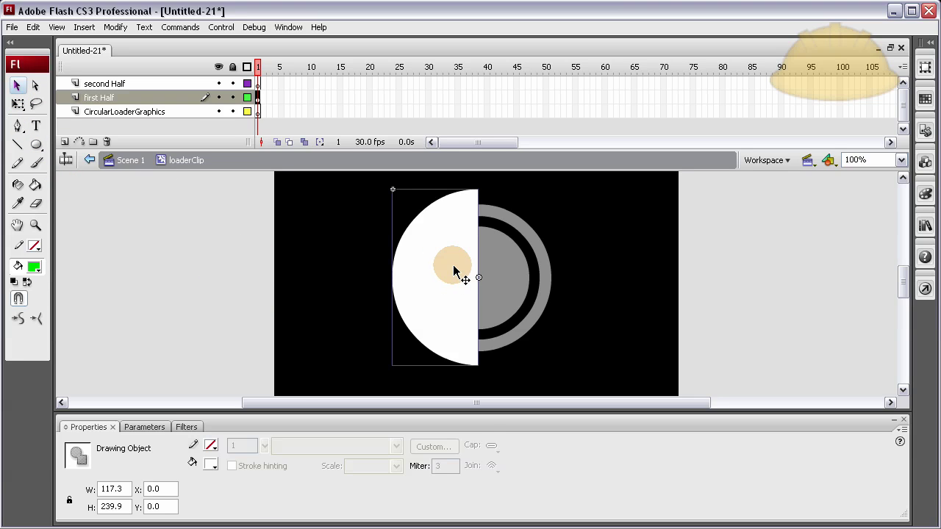
click(446, 223)
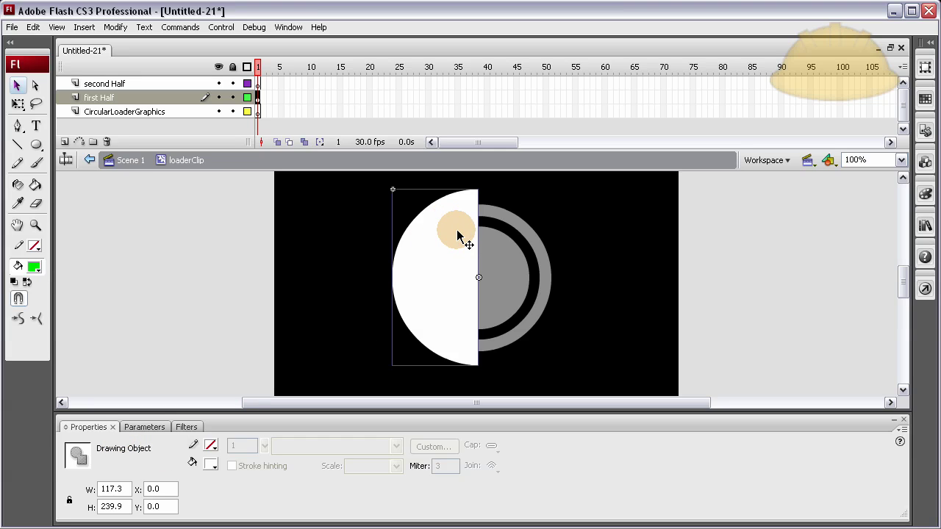
click(232, 97)
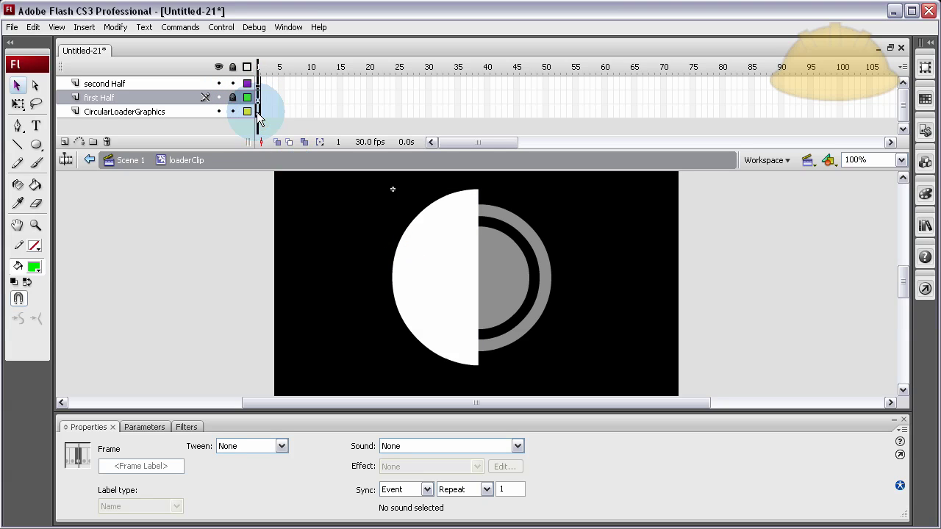
click(185, 114)
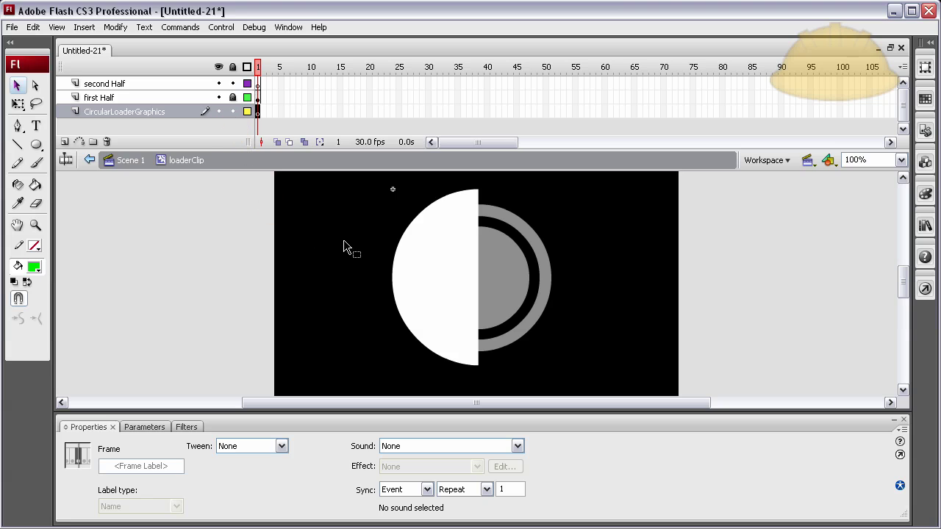
key(ctrl+v)
drag(471, 276, 353, 270)
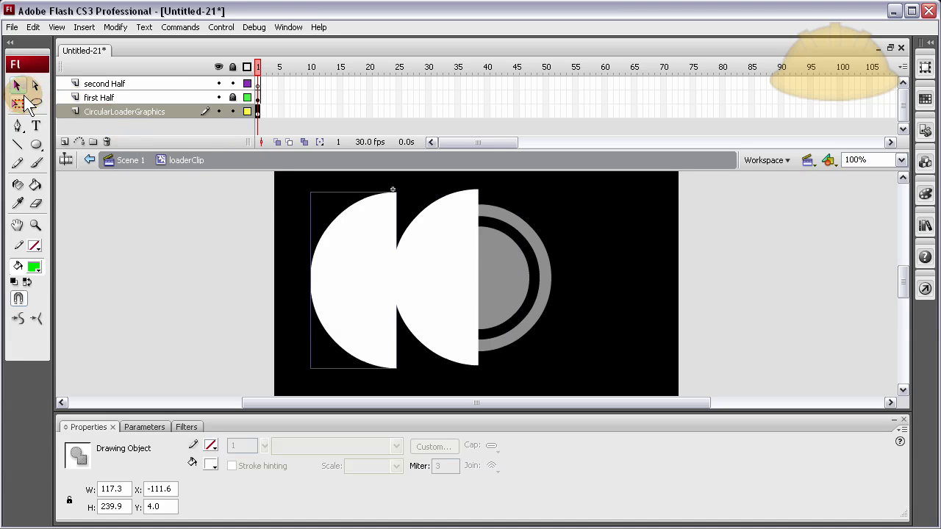
- Flip the pasted half circle horizontally and place its flat edge against the original's to complete a full circle
click(18, 103)
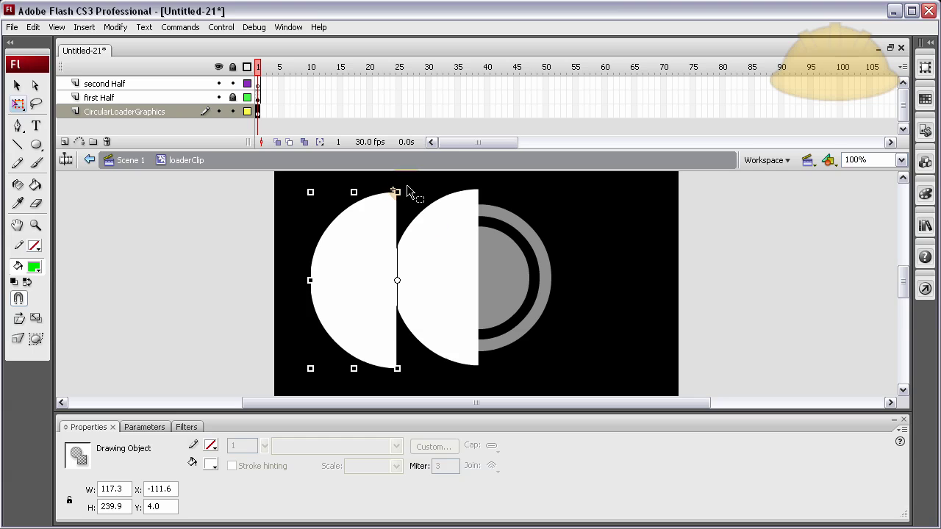
drag(397, 189, 398, 368)
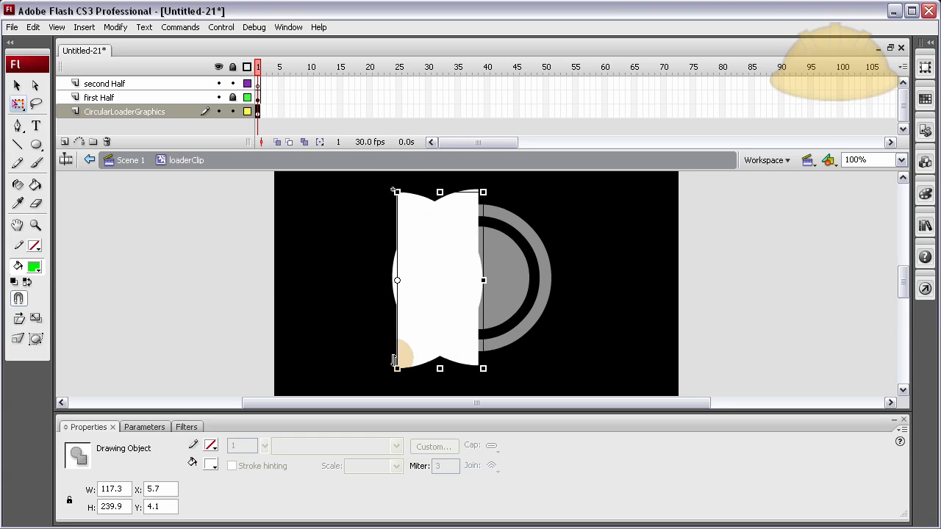
drag(429, 294, 514, 292)
click(609, 274)
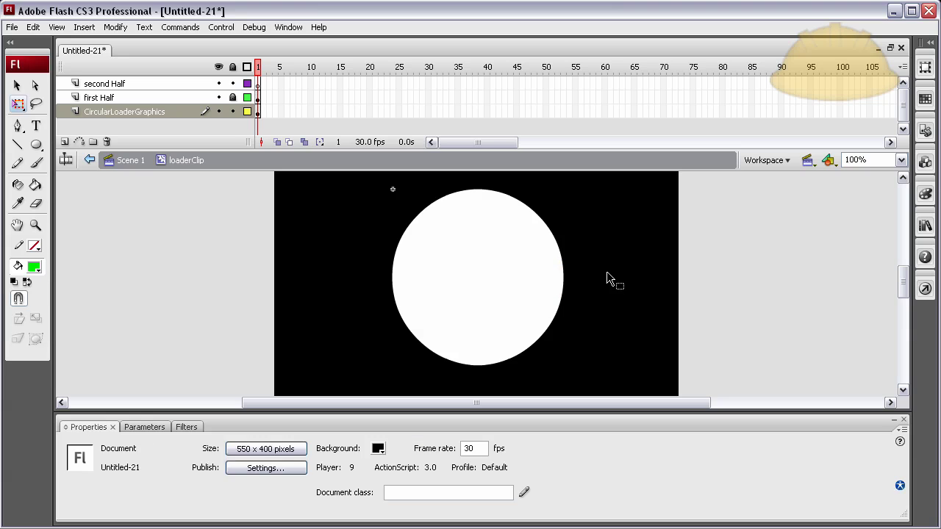
- Fill the flipped half circle on CircularLoaderGraphics with cyan
key(v)
click(470, 266)
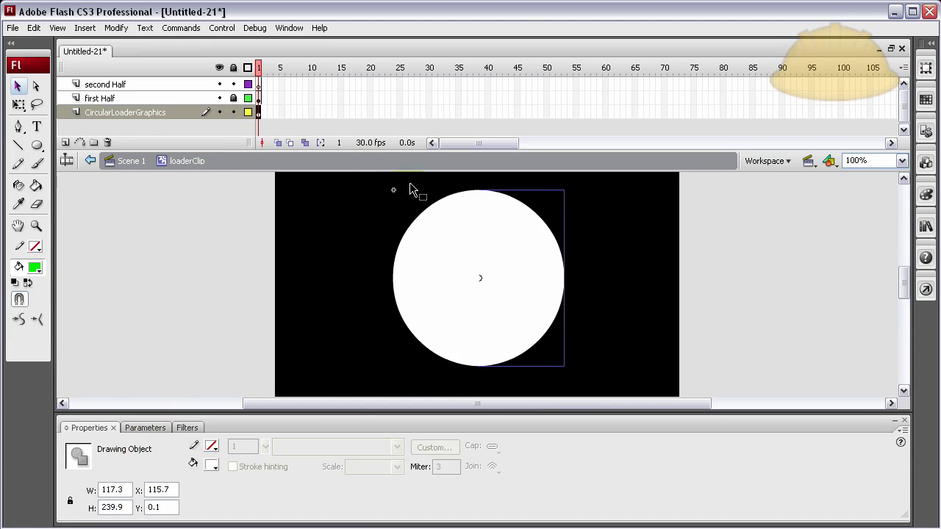
click(211, 467)
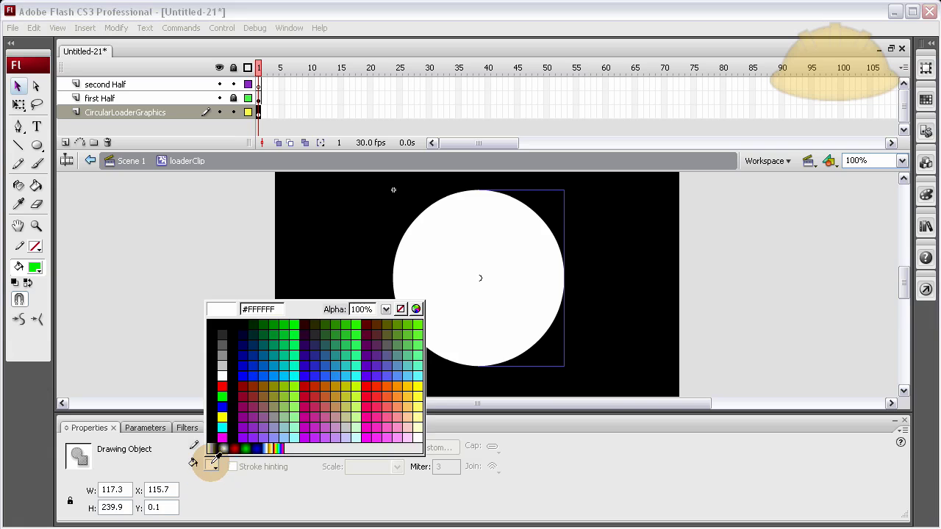
click(225, 426)
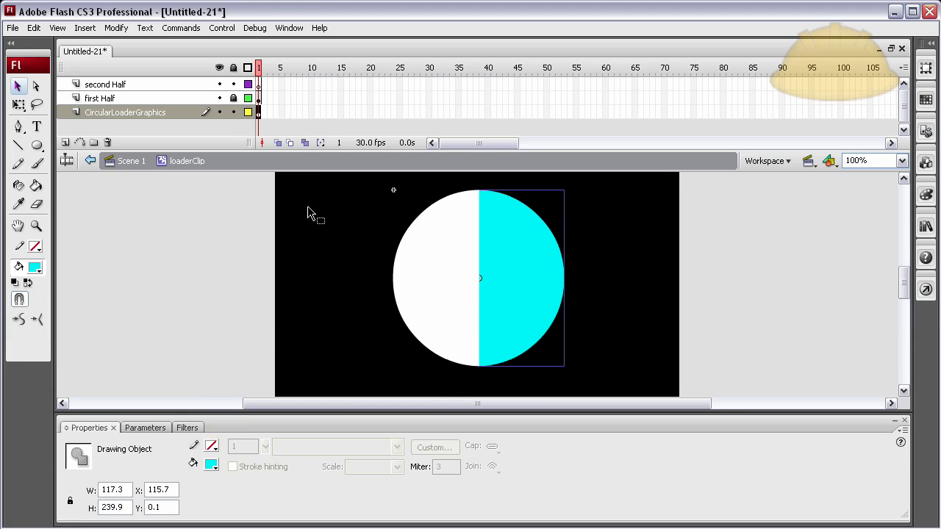
- Scale the cyan half circle proportionally to about 96.9 by 198.2 and nudge it up to Y 21.9
click(19, 105)
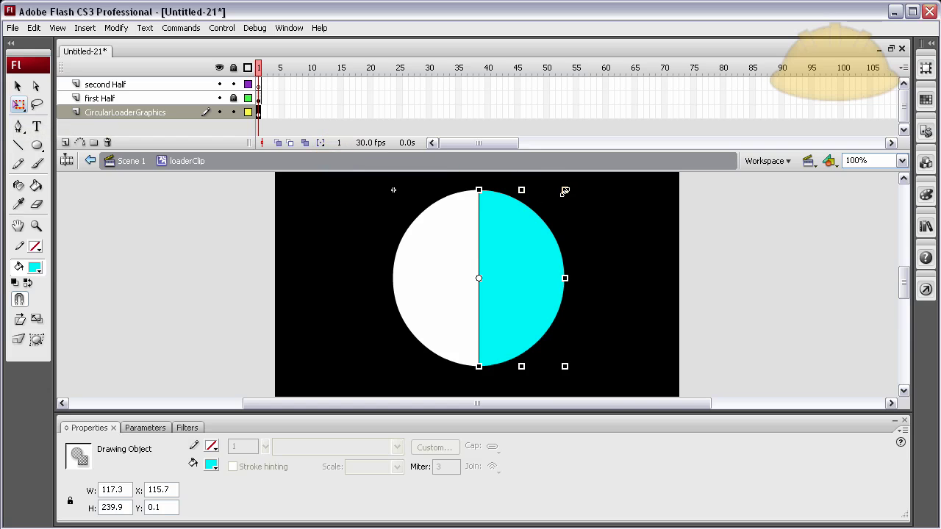
drag(565, 190, 551, 219)
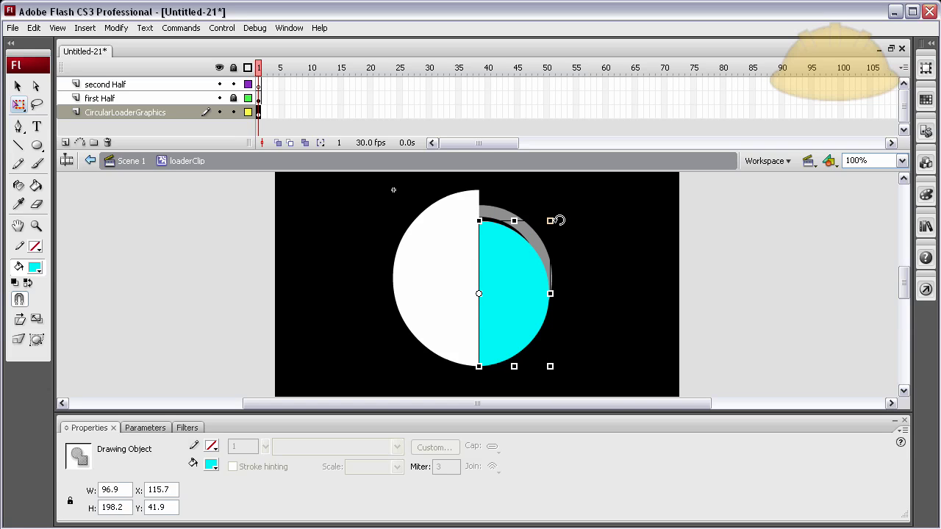
click(18, 86)
key(Up)
key(Up)
key(Up)
key(Up)
key(Up)
key(Up)
key(Up)
key(Up)
key(Up)
key(Up)
key(Up)
key(Up)
key(Up)
key(Up)
key(Up)
key(Up)
key(Up)
key(Up)
key(Up)
key(Up)
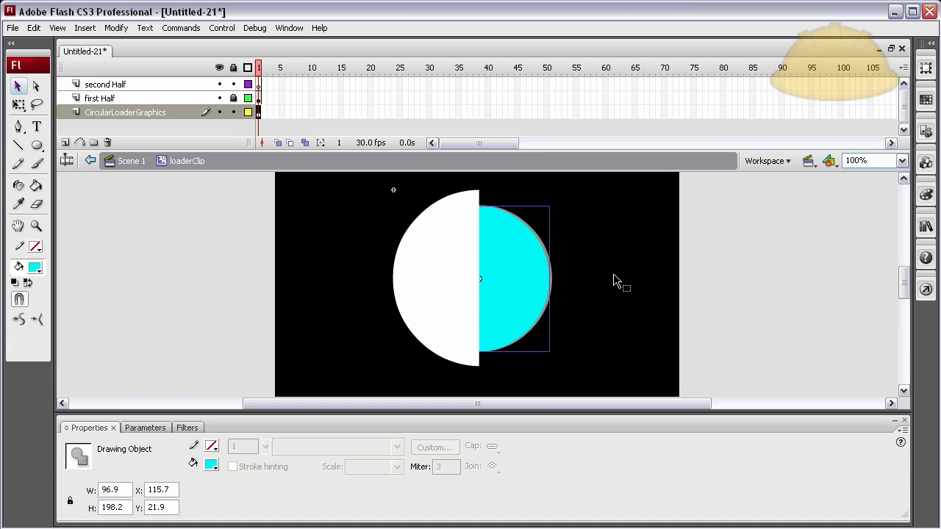
- Shrink the cyan half circle to about 90.8 by 185.9 and nudge it up to Y 28.2, inside the ring's outer edge
click(19, 105)
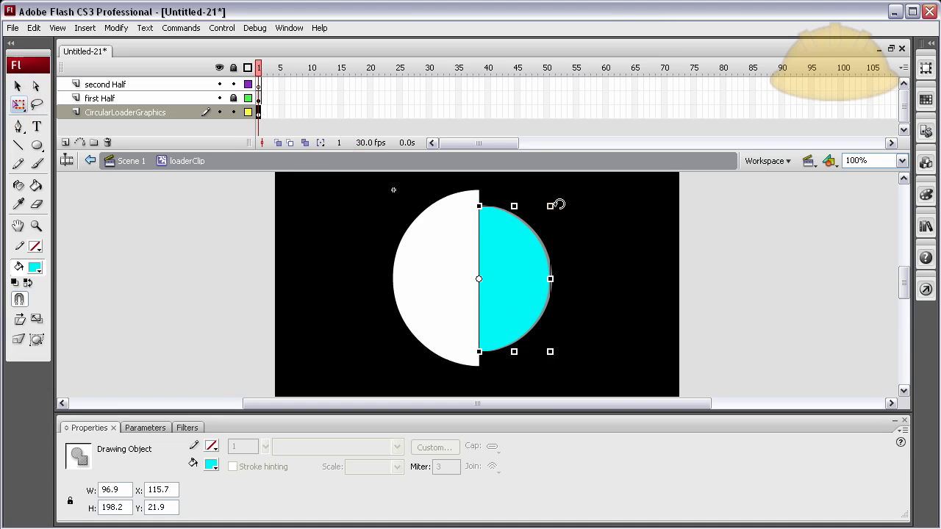
drag(549, 206, 544, 215)
click(18, 86)
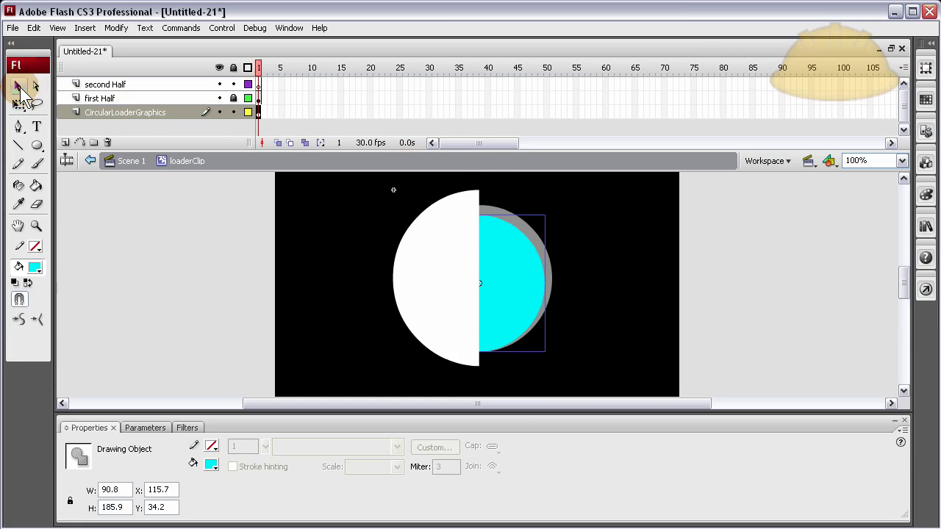
key(Up)
key(Up)
key(Up)
key(Up)
key(Up)
key(Up)
key(Up)
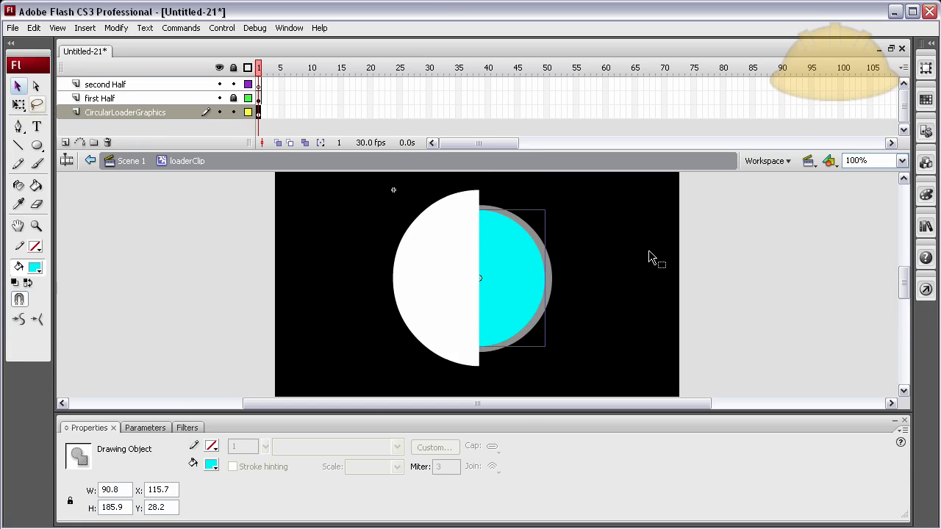
- Hide the first Half layer and select the cyan half circle over the ring and disc
click(650, 258)
click(535, 257)
click(616, 263)
drag(513, 266, 466, 265)
click(278, 143)
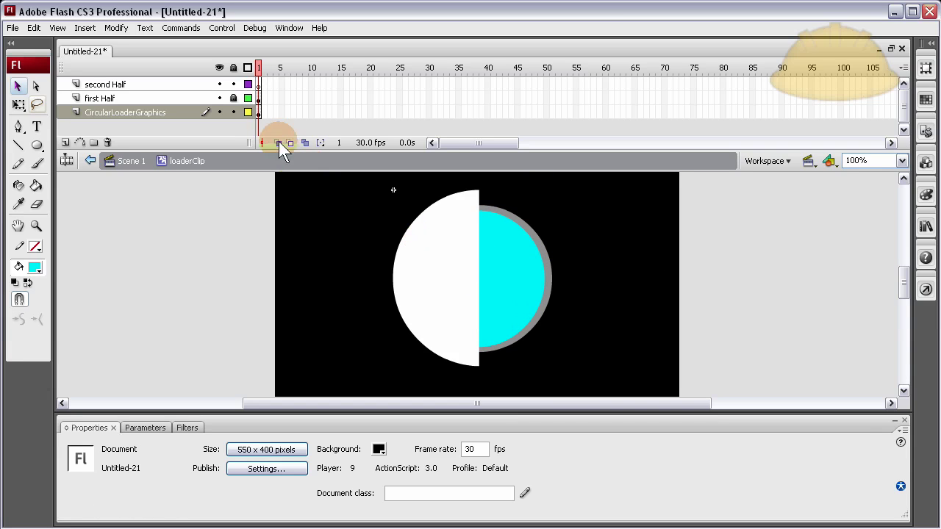
click(218, 98)
click(512, 270)
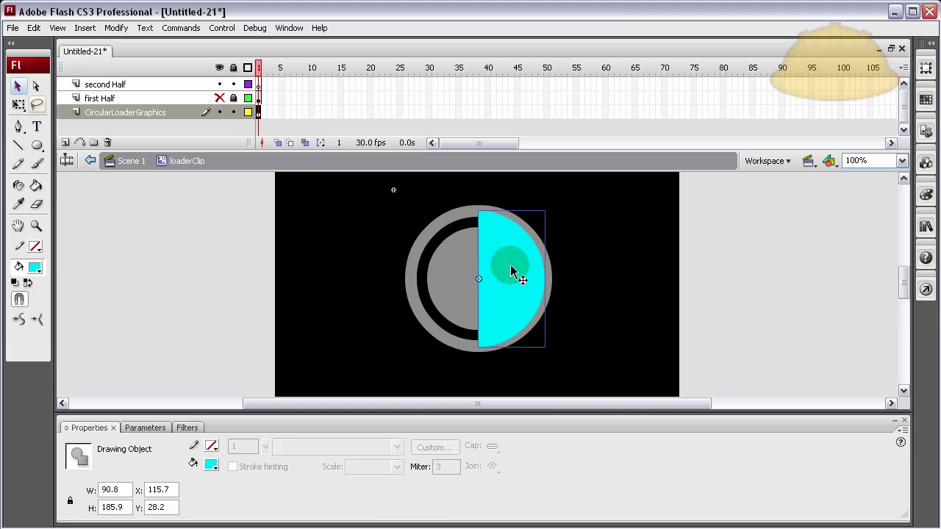
- Rename the CircularLoaderGraphics layer as "CircularLoaderGraphics 1"
double_click(165, 115)
click(171, 112)
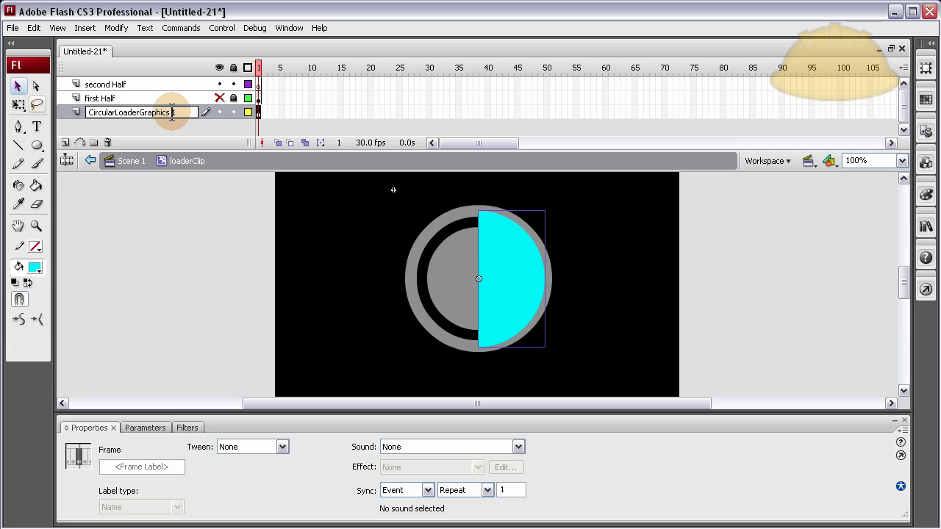
text(1)
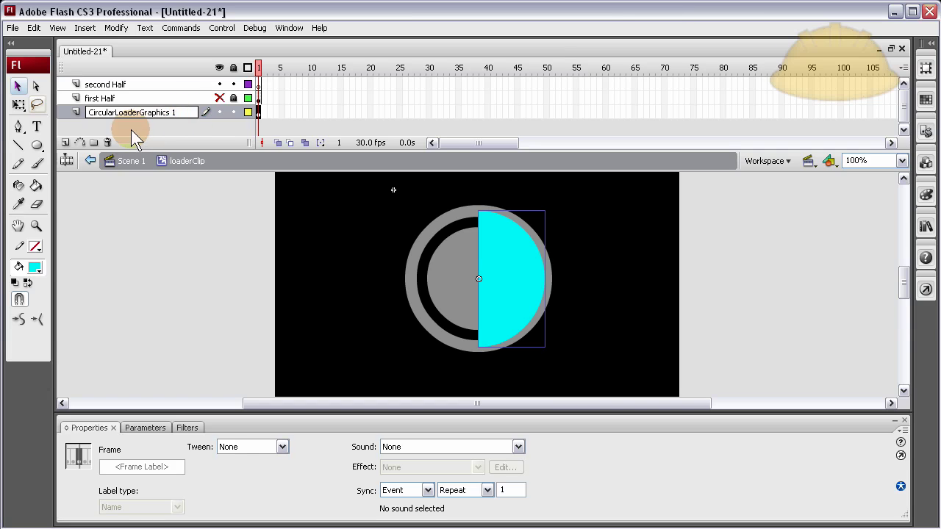
click(102, 128)
- Add a layer above CircularLoaderGraphics 1 and paste a copy of the cyan half circle in place on it
click(65, 142)
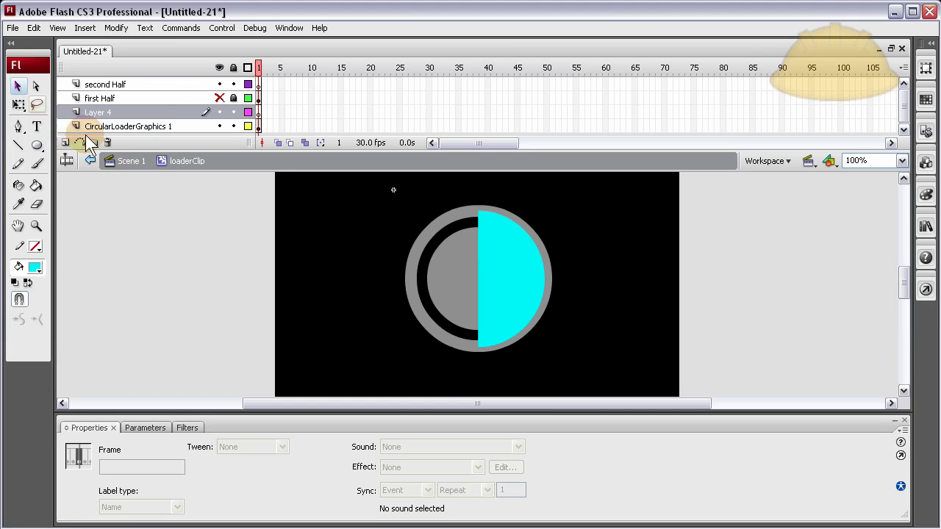
click(531, 270)
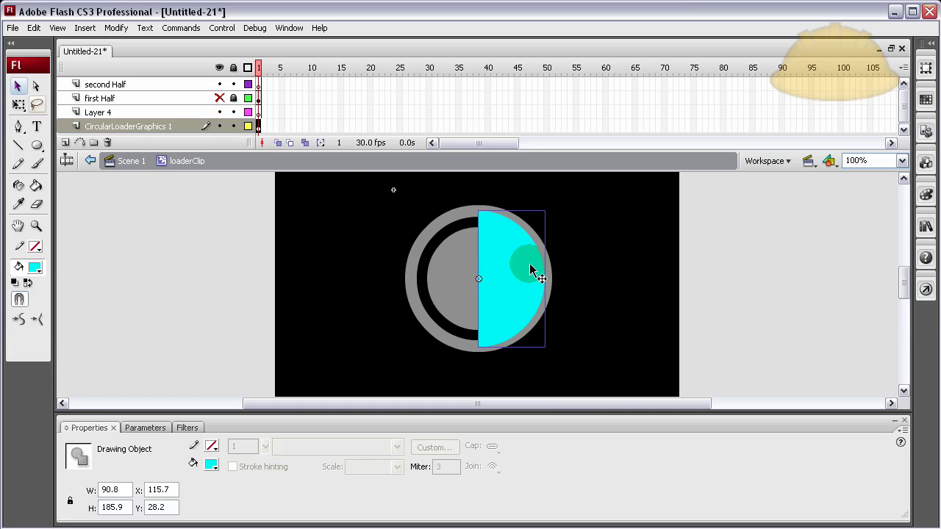
click(258, 125)
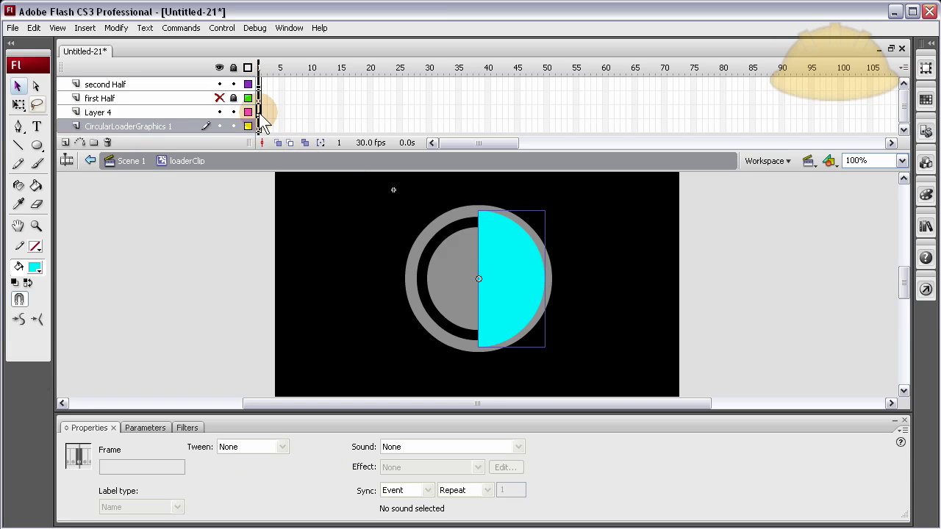
click(259, 112)
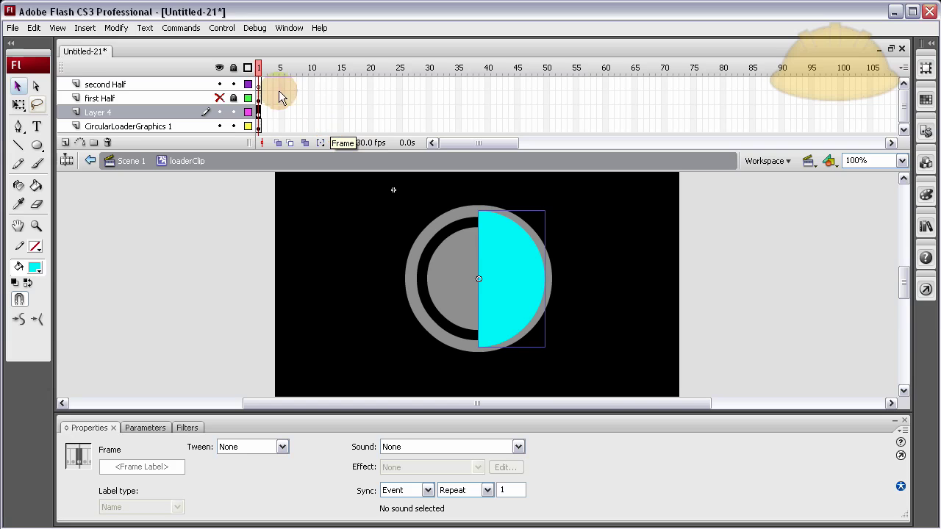
click(118, 29)
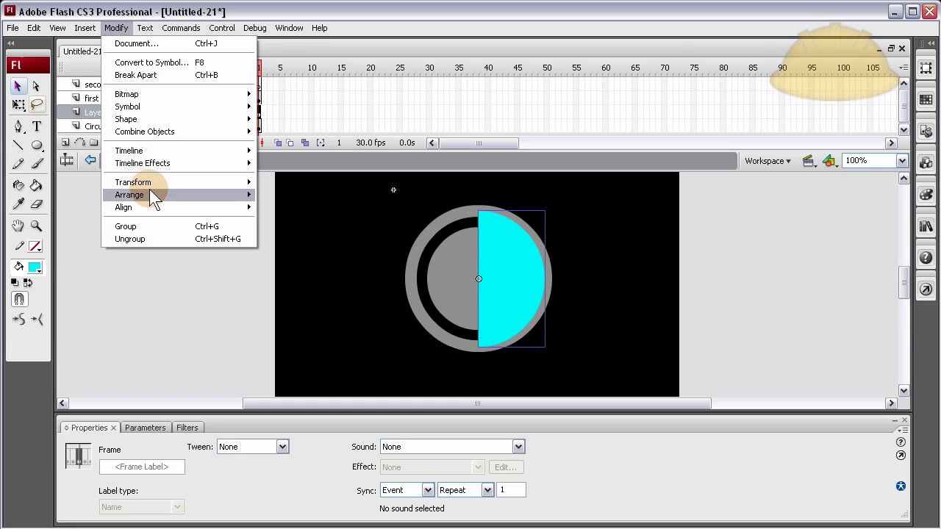
mouse_move(150, 186)
click(488, 263)
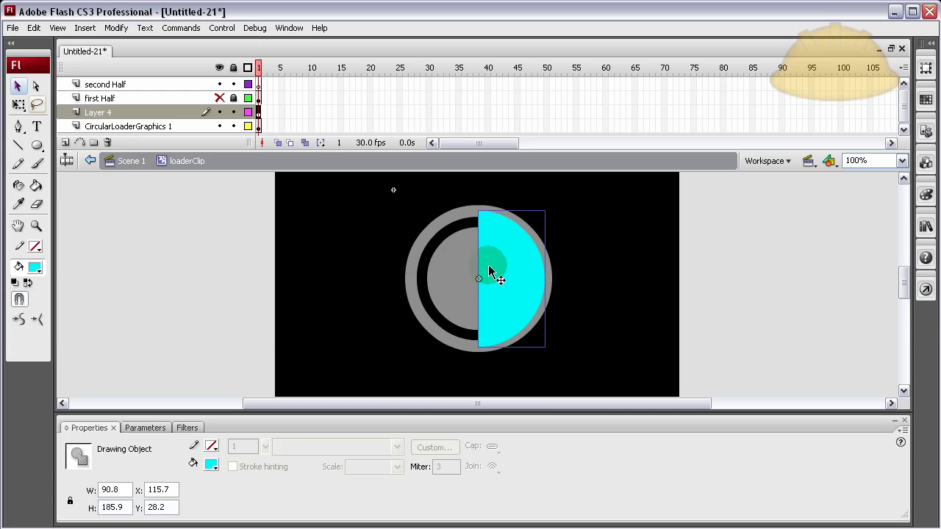
- Rotate the copied cyan half circle 180 degrees with Free Transform to about X 24.8, Y 28.1, completing the circle's left side
click(18, 104)
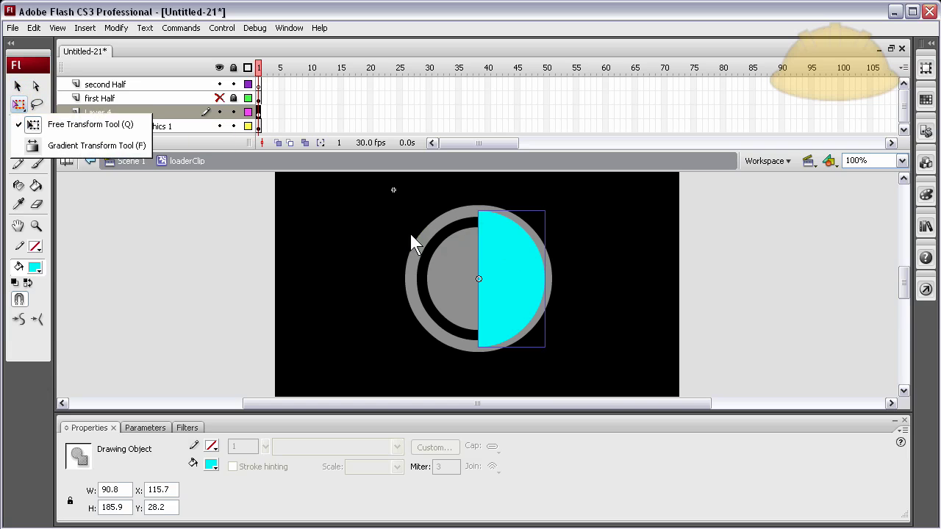
click(81, 123)
drag(548, 209, 416, 330)
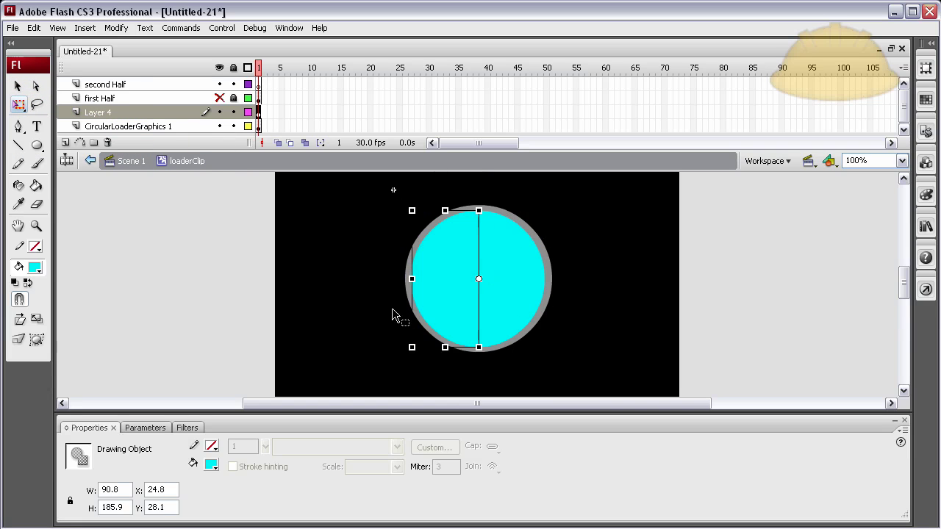
click(19, 86)
mouse_move(431, 269)
mouse_down()
mouse_move(451, 258)
mouse_move(507, 267)
mouse_up()
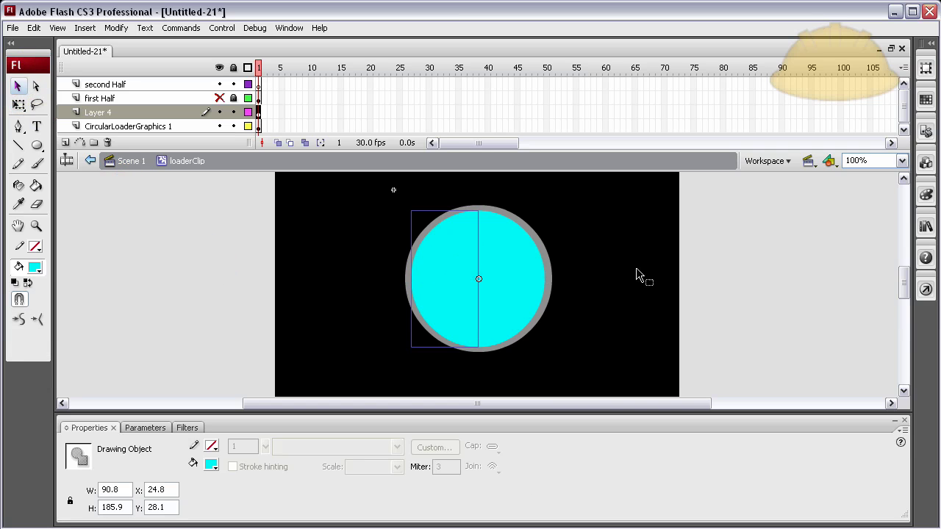
- Nudge the right cyan half circle left to X 114.7 so it meets the left half
click(629, 276)
click(530, 252)
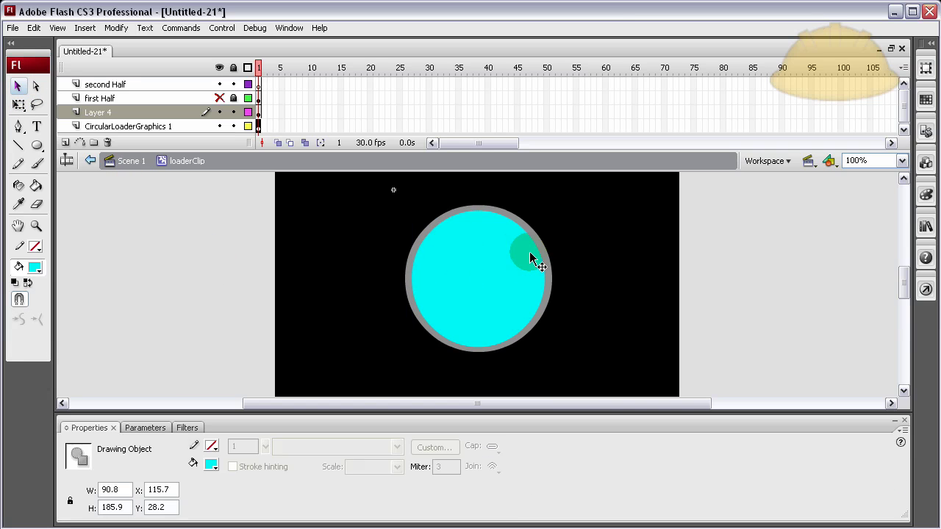
click(607, 260)
drag(524, 255, 524, 254)
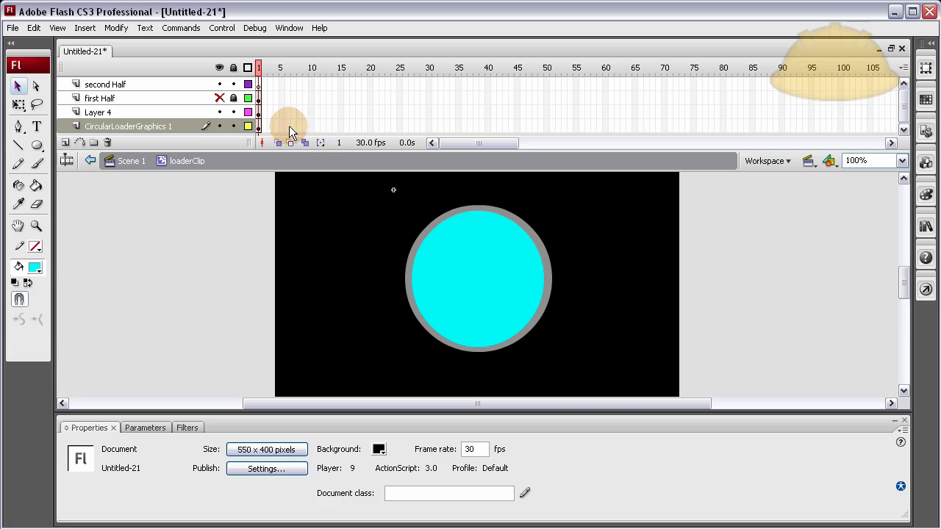
- Rename Layer 4 as "CircularLoaderGraphics 2", reusing the name of the layer below it
click(125, 127)
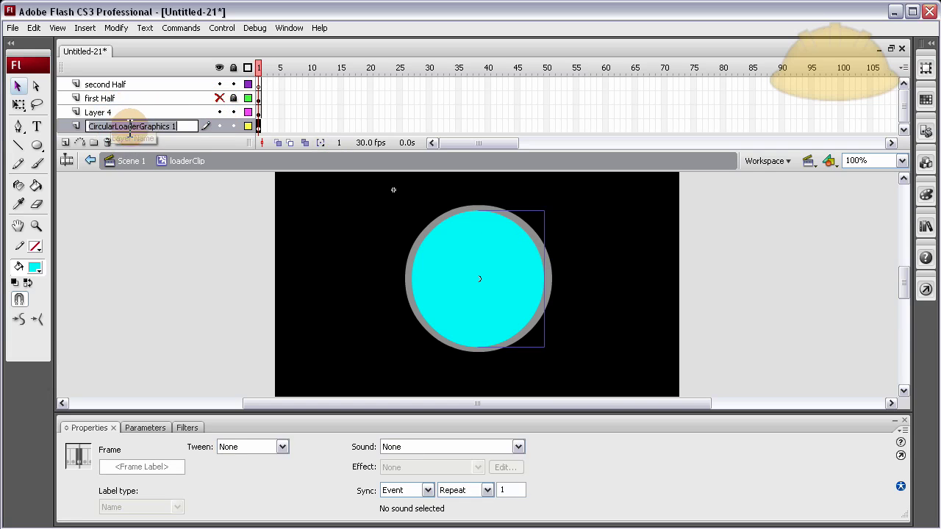
double_click(166, 126)
key(ctrl+c)
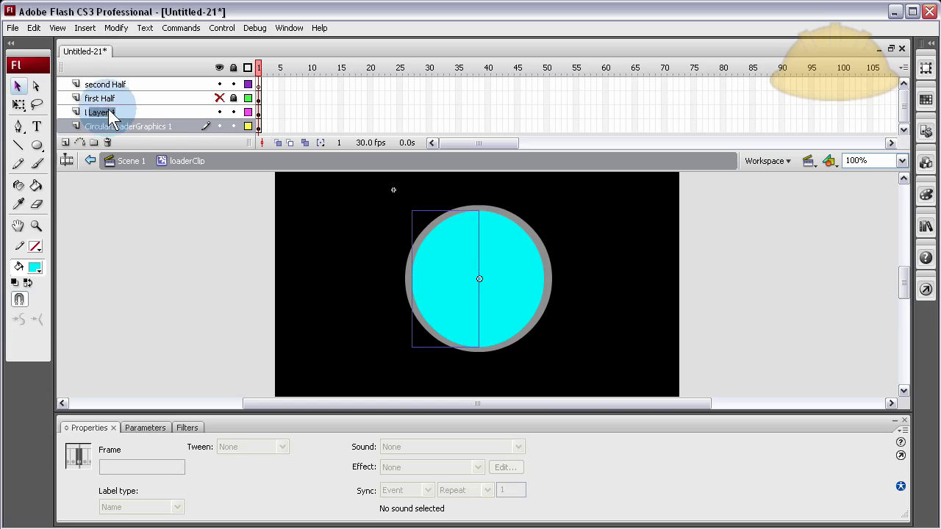
double_click(108, 112)
key(ctrl+v)
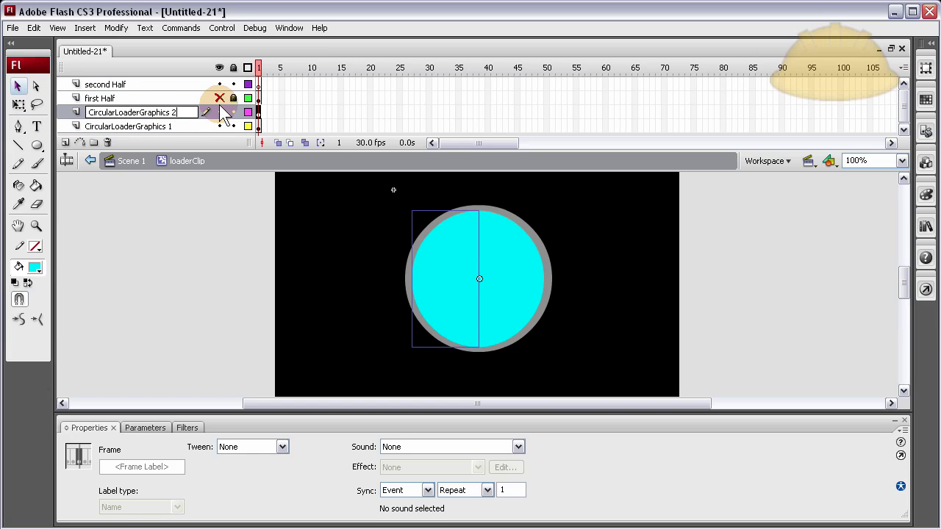
click(254, 258)
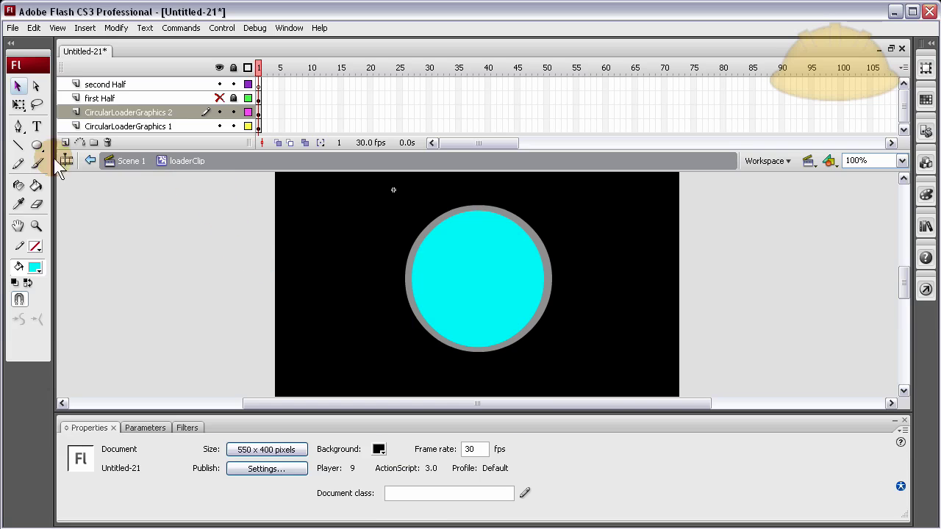
- Show and unlock the first Half layer and select the right cyan half circle beside its white shape
click(16, 86)
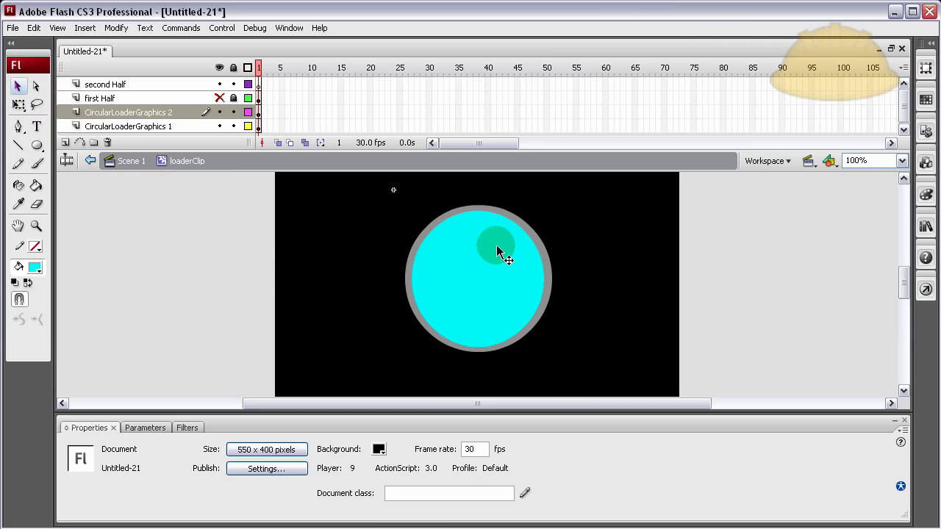
drag(496, 252, 412, 243)
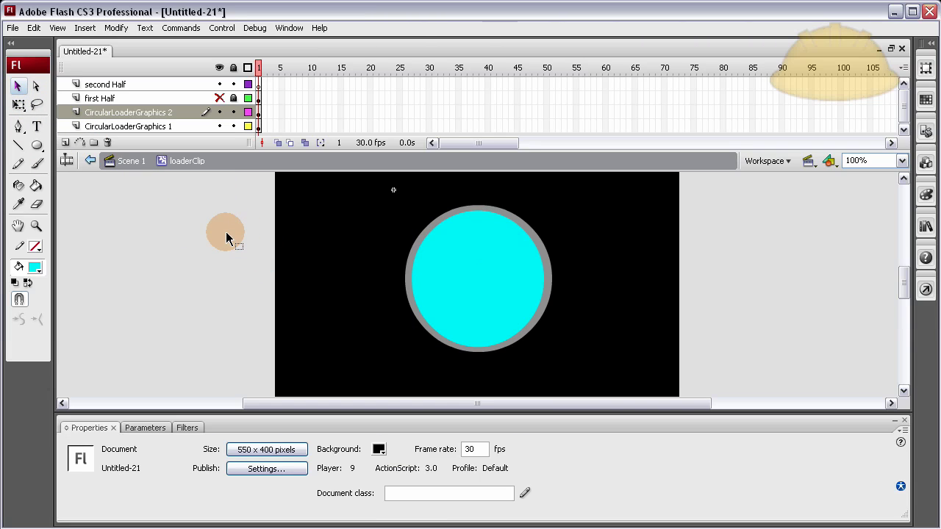
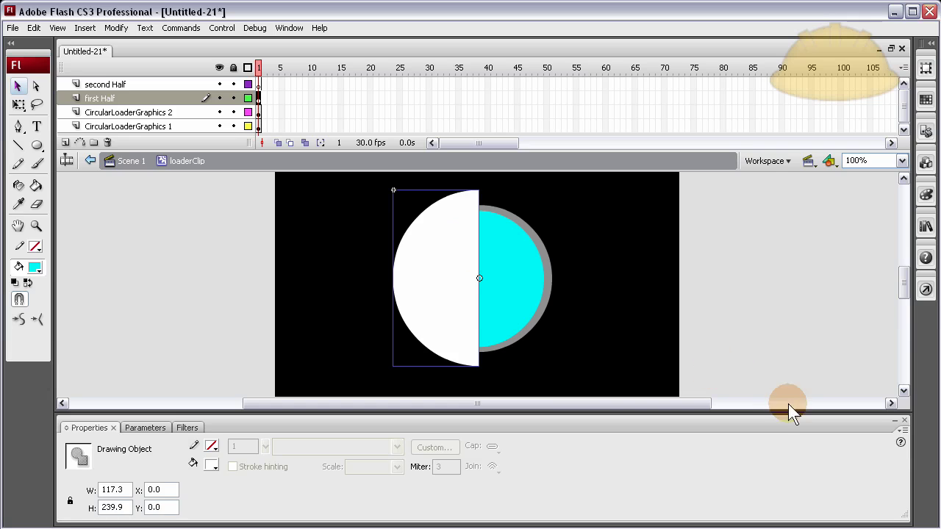
click(458, 269)
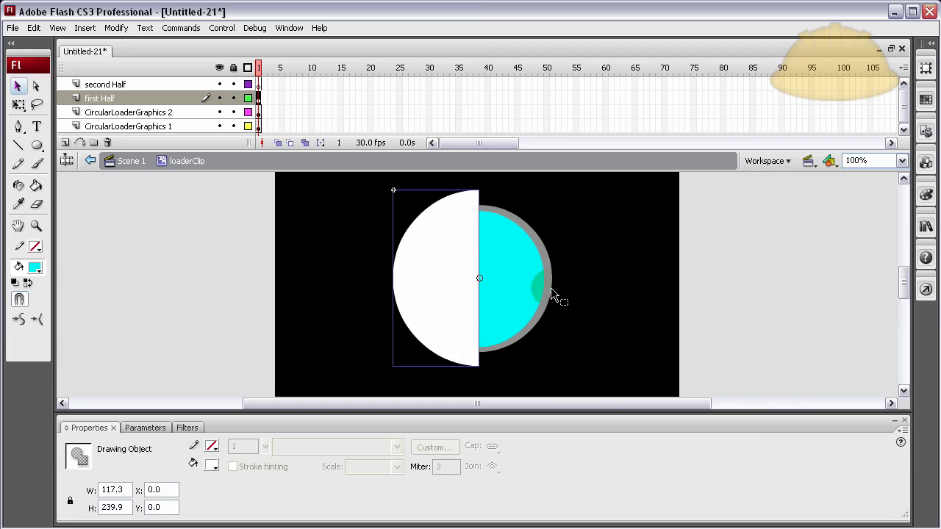
click(518, 252)
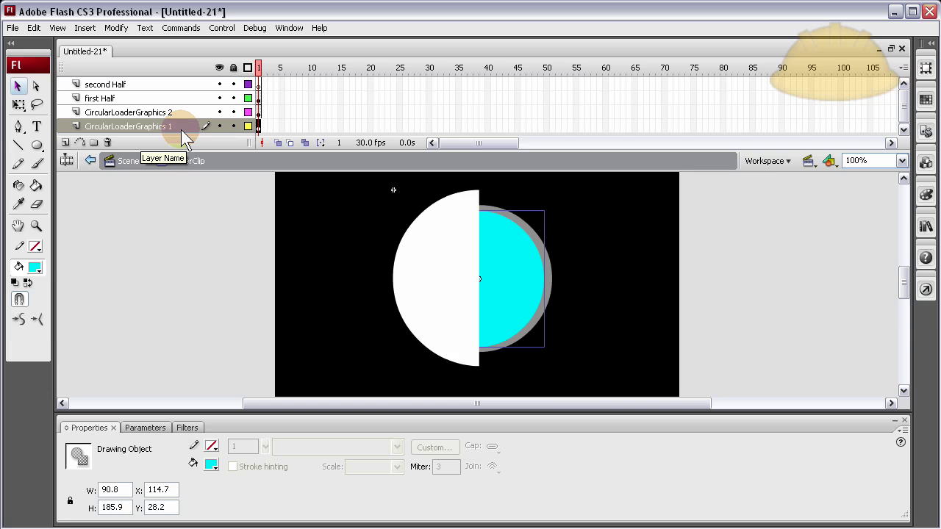
- Reorder the layers so CircularLoaderGraphics 2 sits directly above first Half and CircularLoaderGraphics 1 directly below it
drag(181, 128, 171, 104)
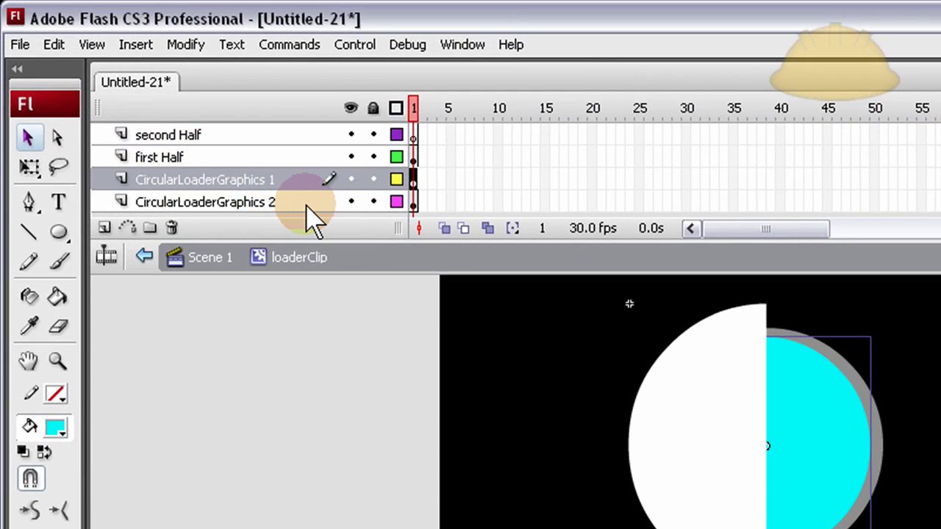
drag(309, 206, 302, 157)
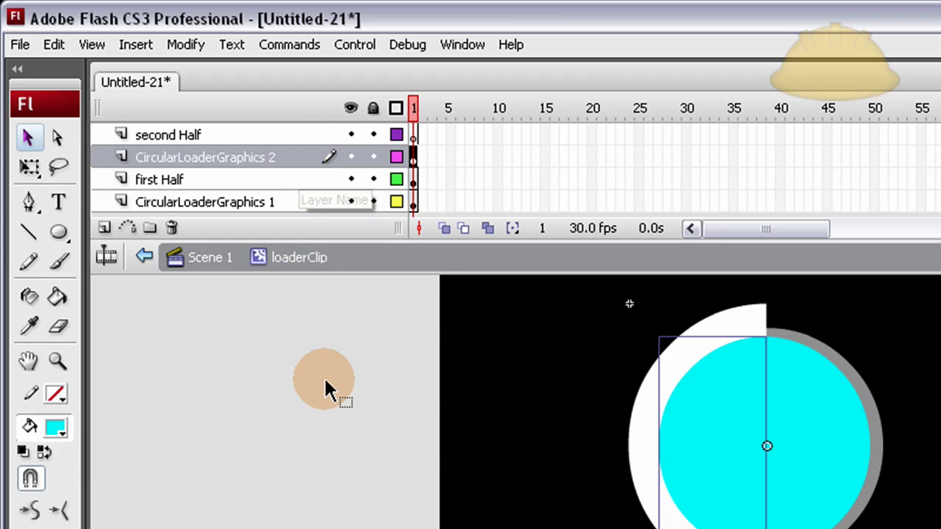
click(325, 381)
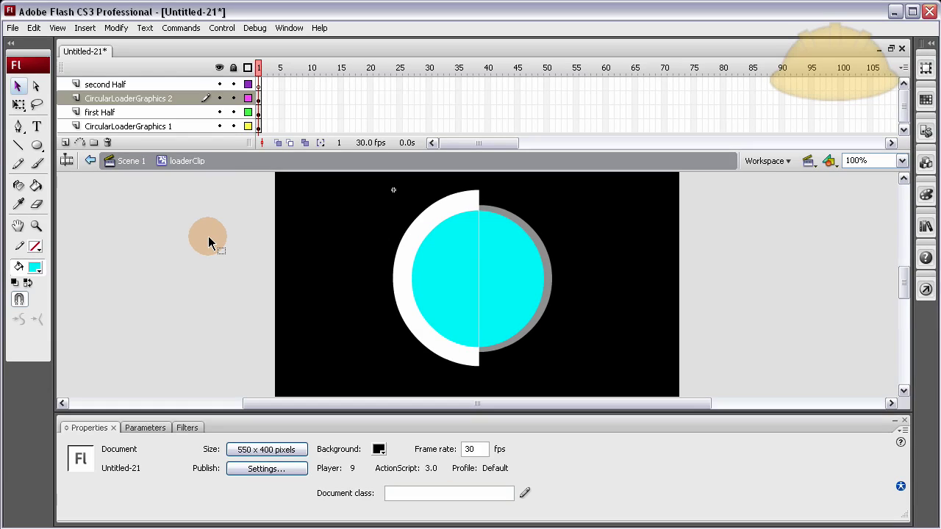
- Select and copy the white half circle on the first Half layer
click(709, 277)
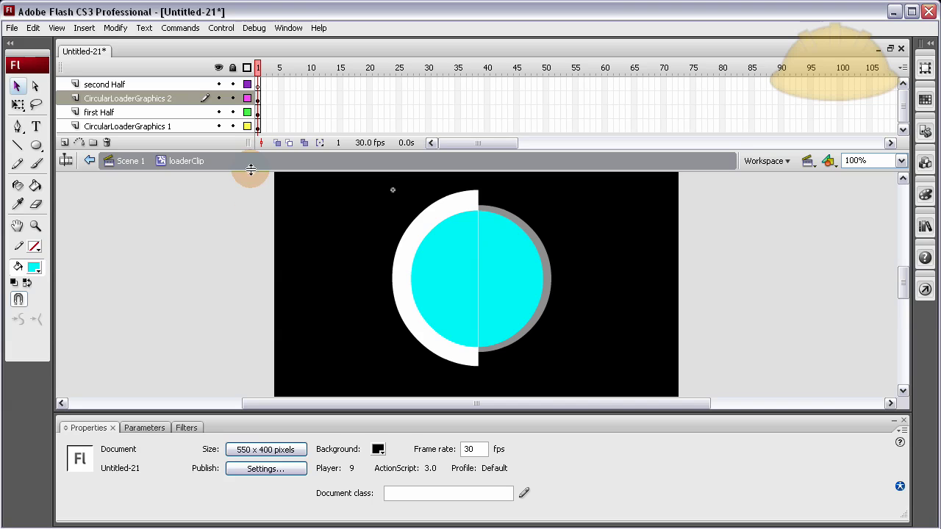
click(461, 205)
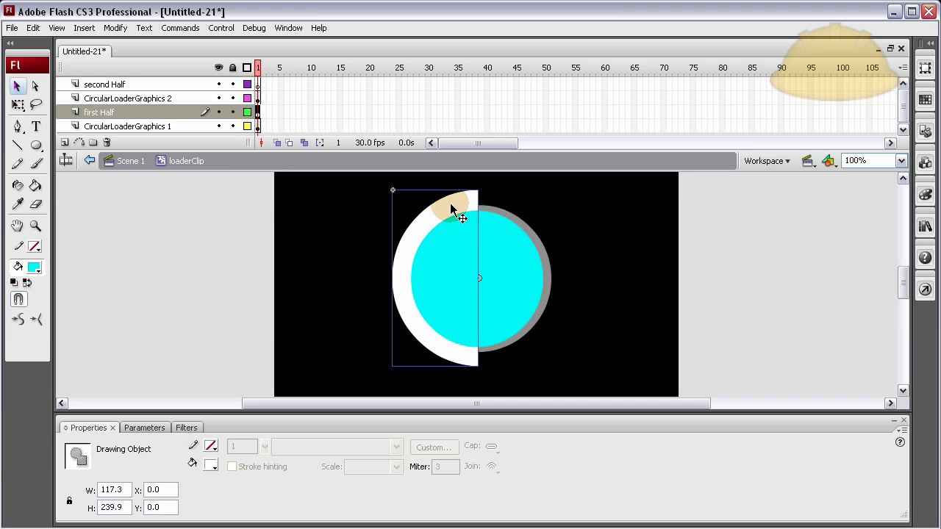
click(371, 222)
click(444, 213)
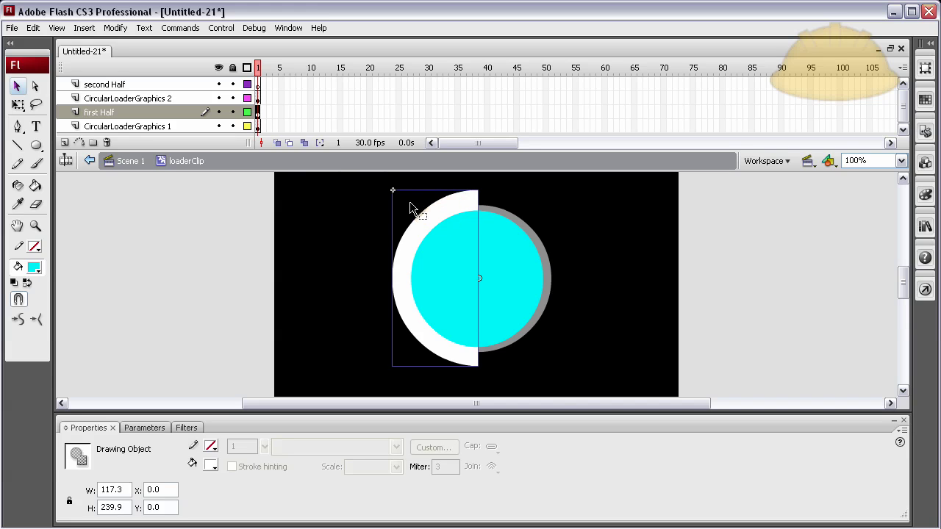
- Lock the first Half, CircularLoaderGraphics 1 and CircularLoaderGraphics 2 layers
click(233, 112)
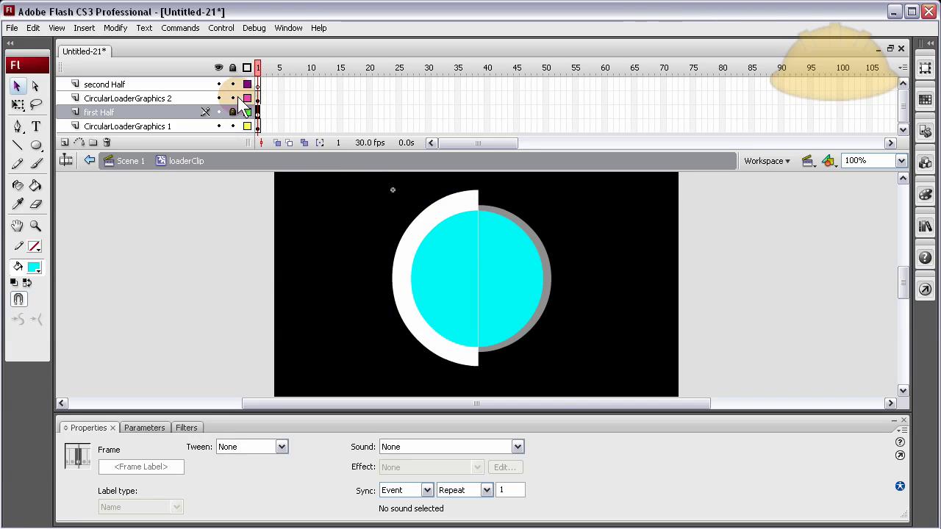
click(233, 126)
click(233, 98)
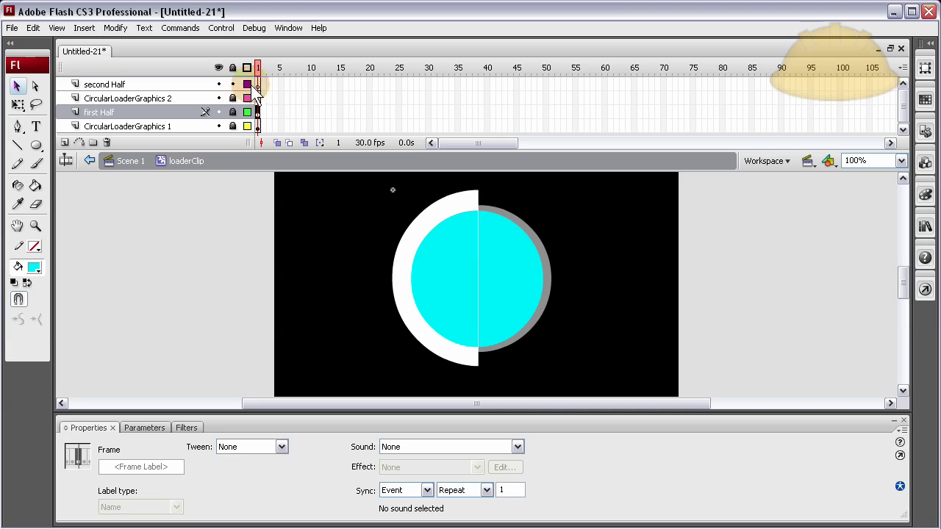
- Paste the white half circle in place on the second Half layer and rotate it 180 degrees to about X 117.3, Y 0.1
click(258, 83)
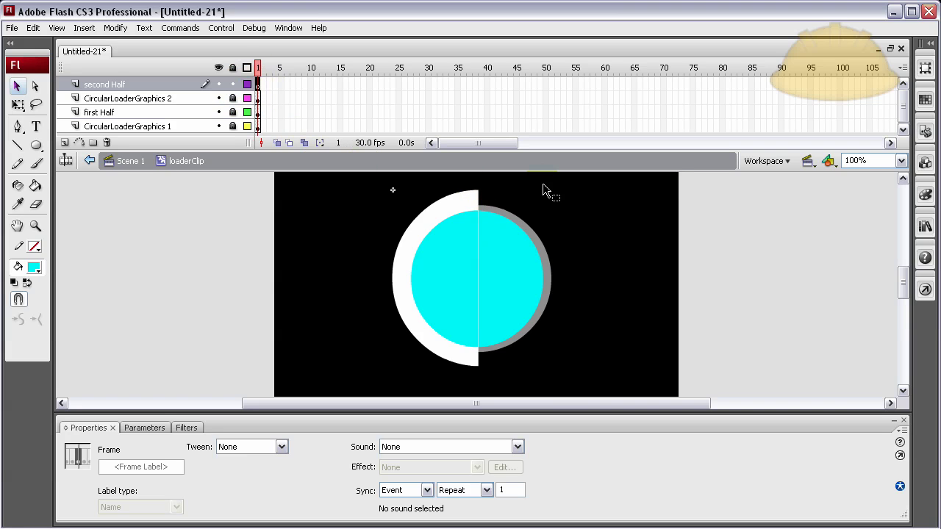
key(ctrl+shift+v)
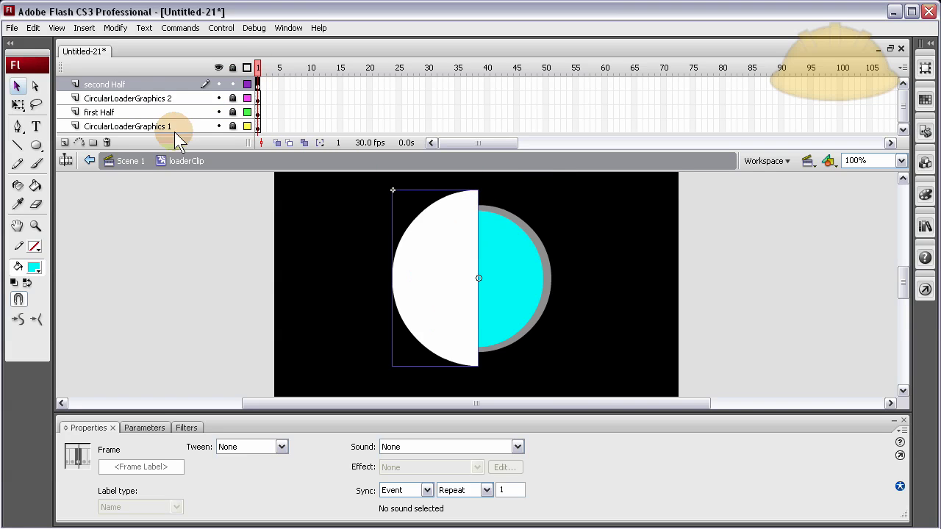
drag(23, 106, 46, 128)
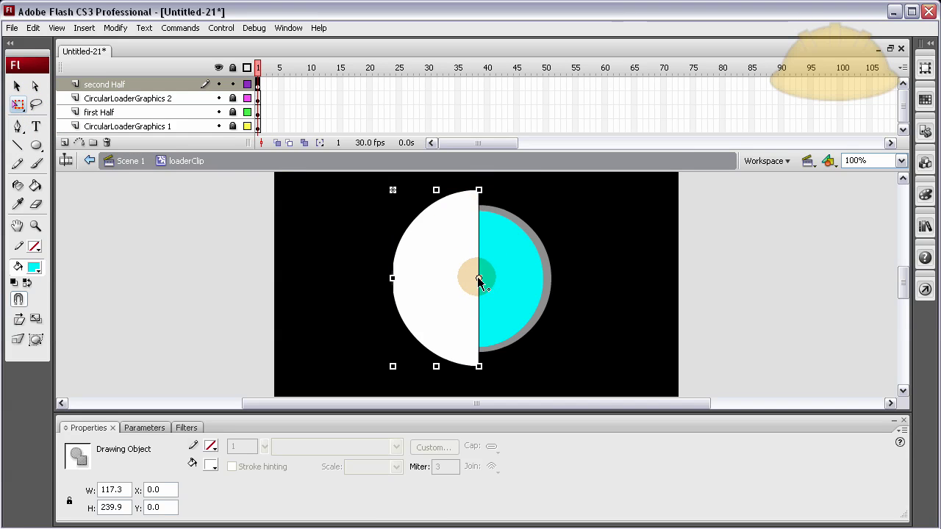
drag(487, 186, 502, 372)
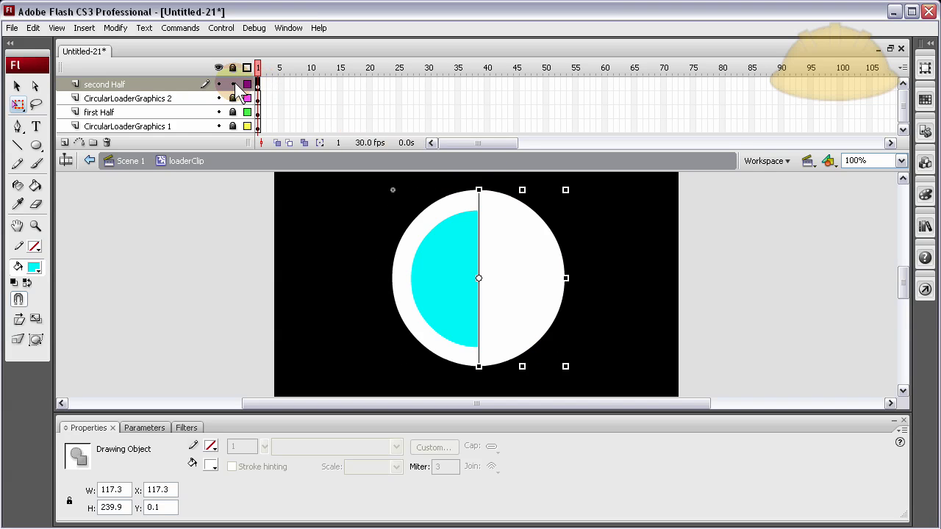
click(210, 199)
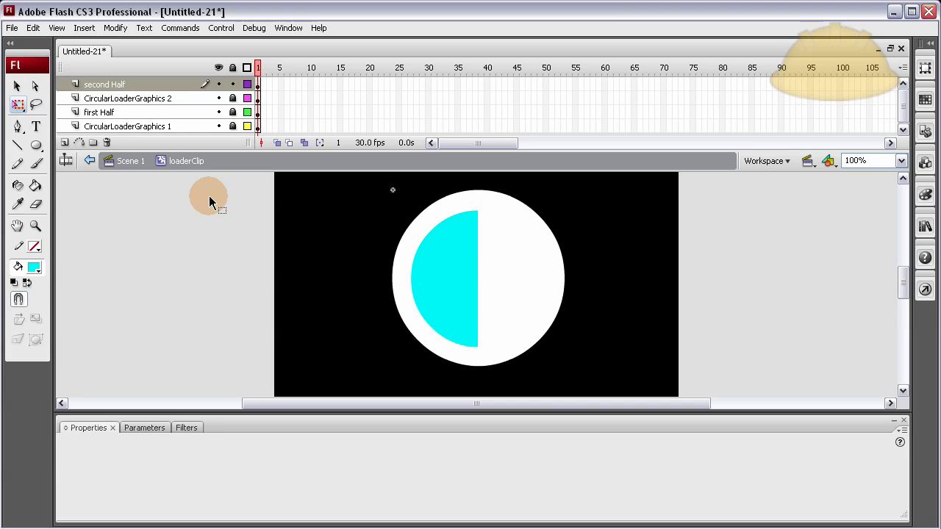
- Lock the second Half layer and enlarge the timeline area to make room for more layers
click(220, 84)
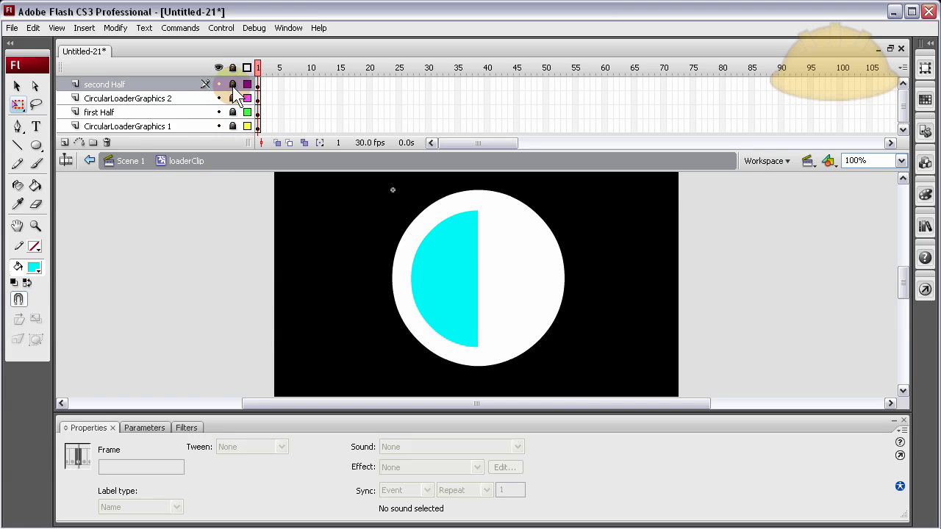
drag(243, 155, 243, 173)
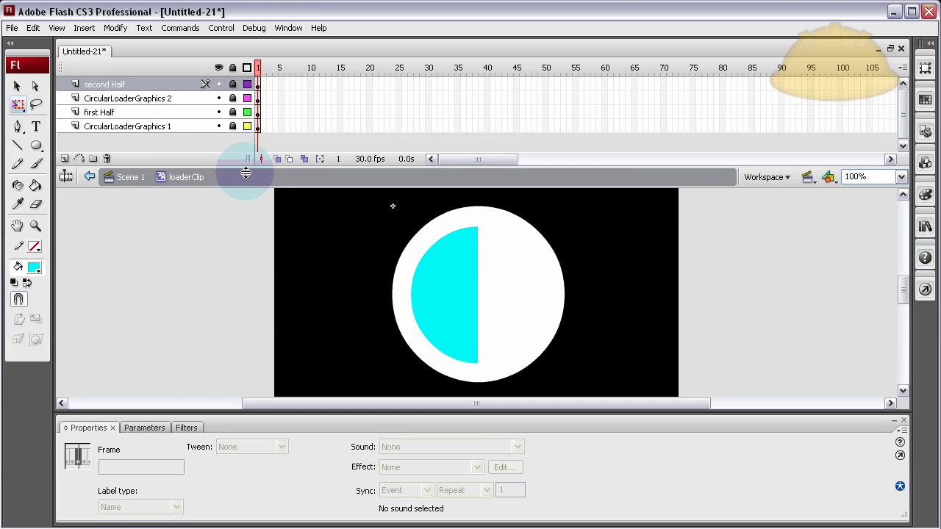
- Add a layer named "actions" above second Half and unlock all the layers
click(72, 158)
double_click(103, 85)
text(actions)
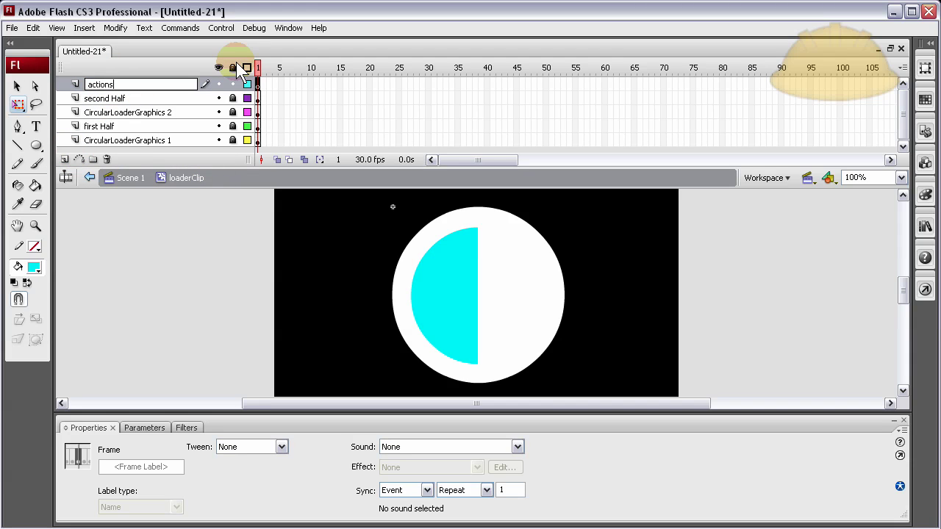
click(211, 222)
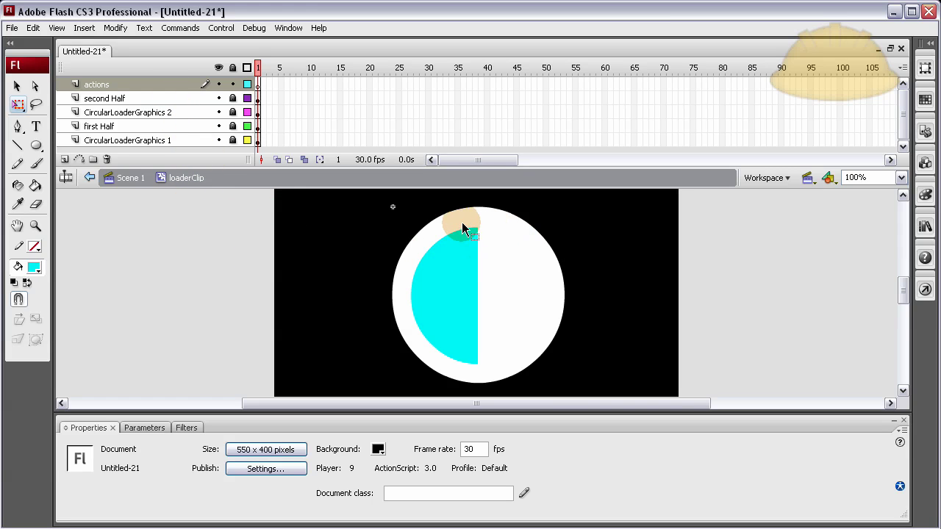
click(234, 65)
click(344, 271)
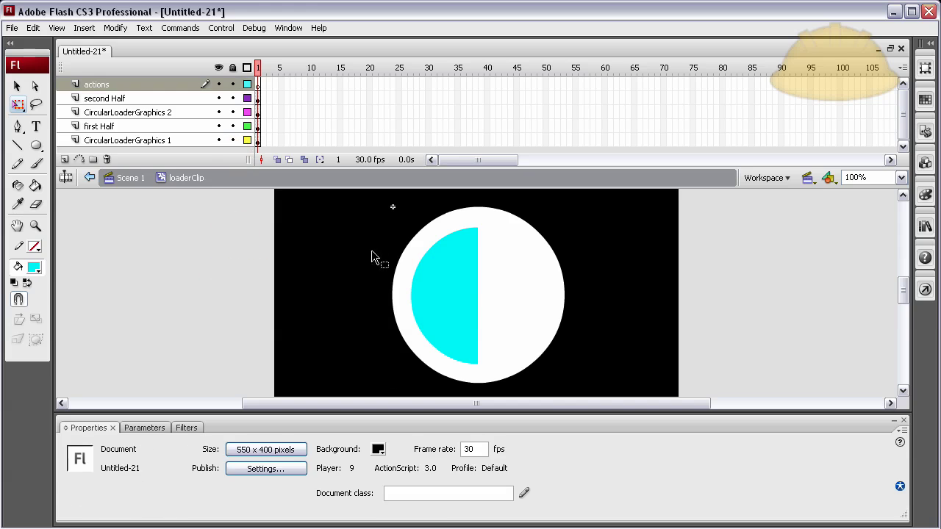
- Extend the CircularLoaderGraphics 1 layer to frame 100
click(458, 219)
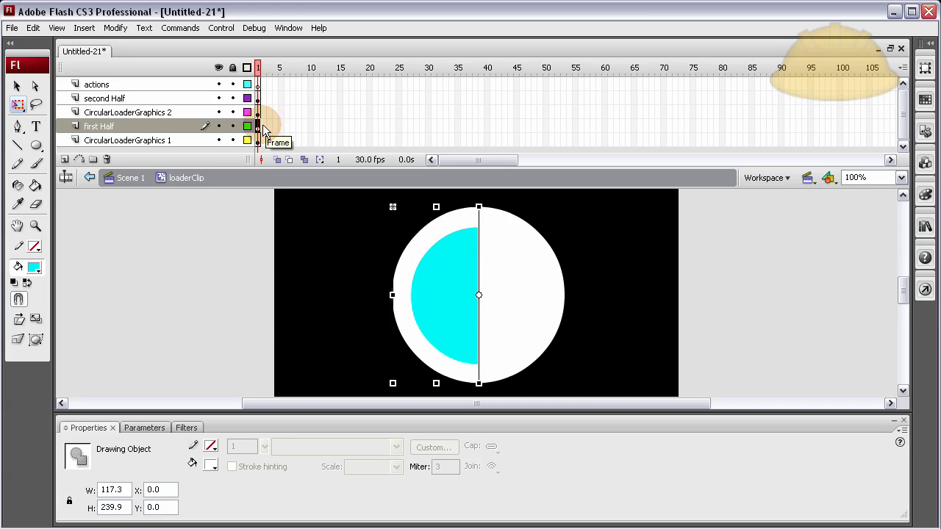
click(546, 126)
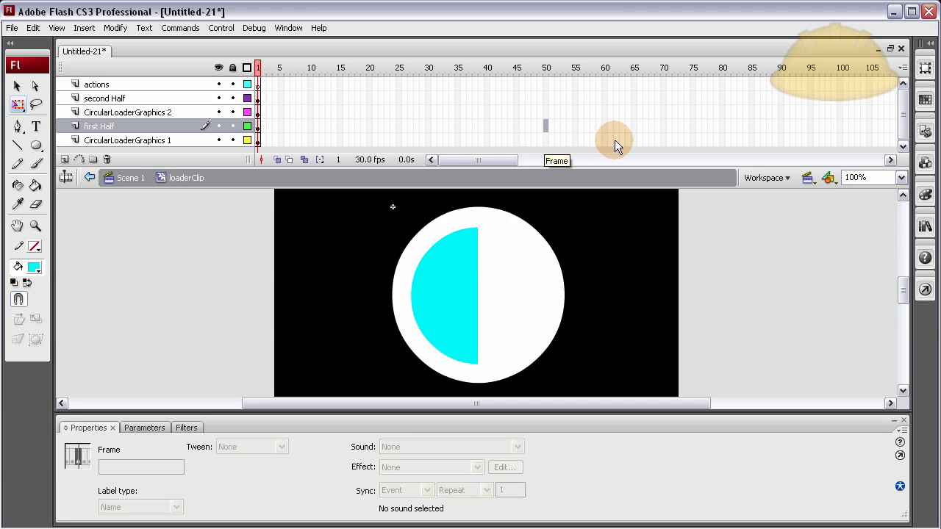
click(839, 139)
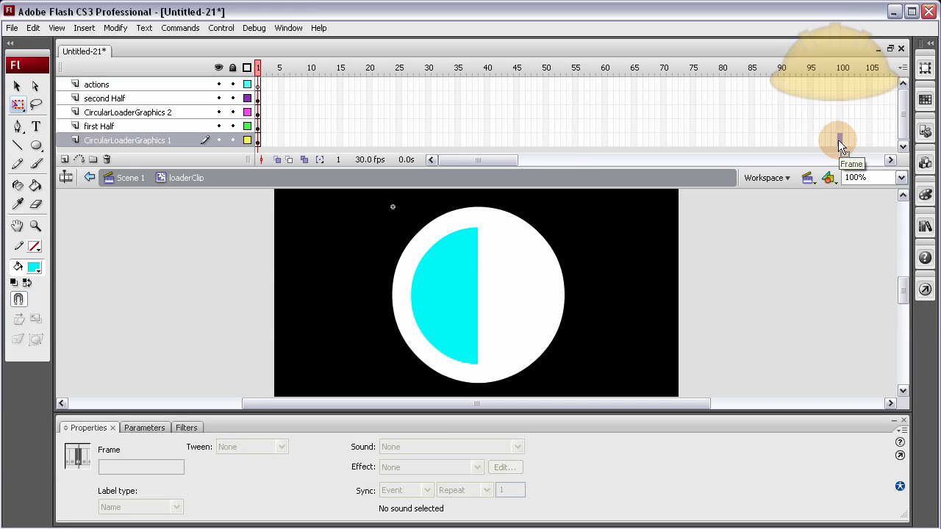
key(F5)
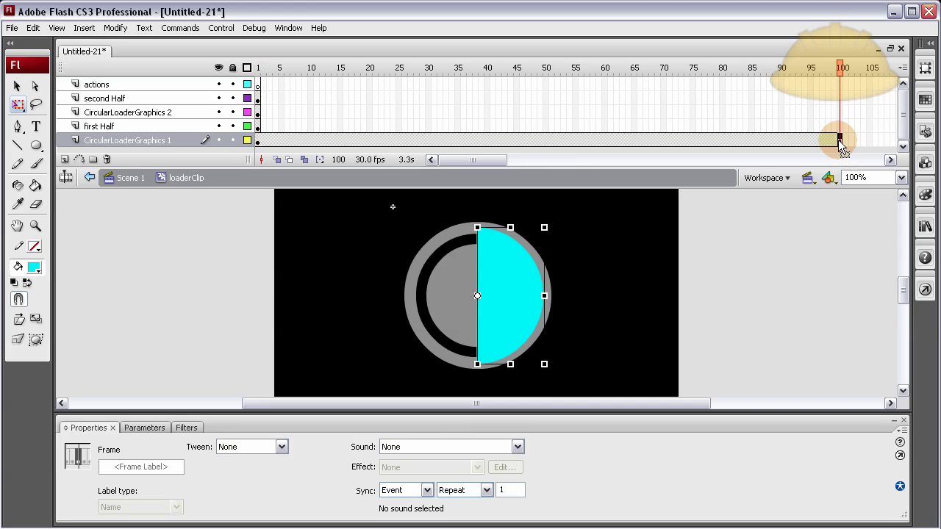
- Insert a keyframe at frame 50 of first Half and rotate its white half circle 180 degrees to about X 117.3, Y 0.1
click(258, 127)
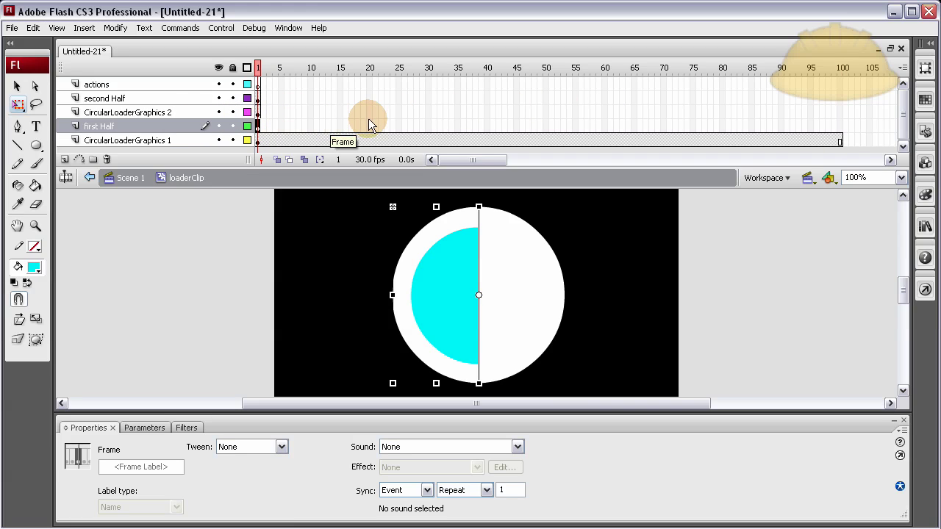
click(544, 126)
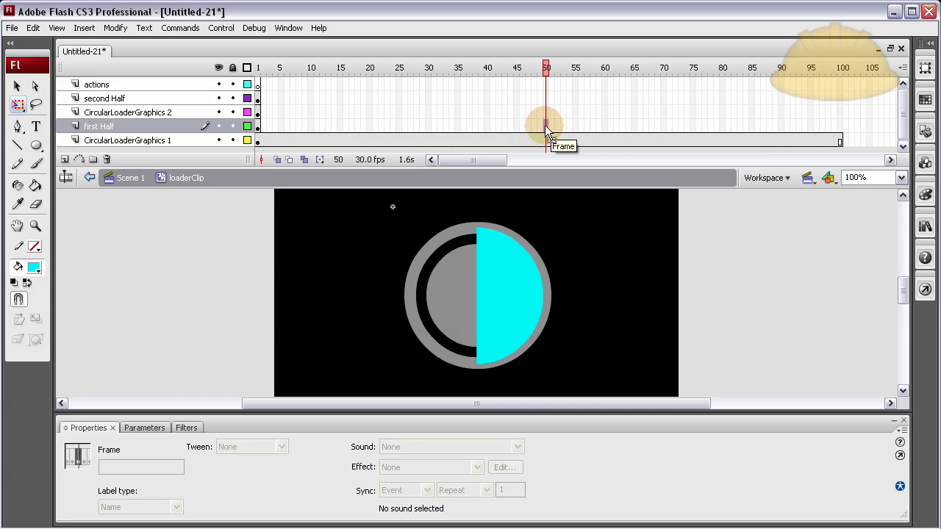
key(F6)
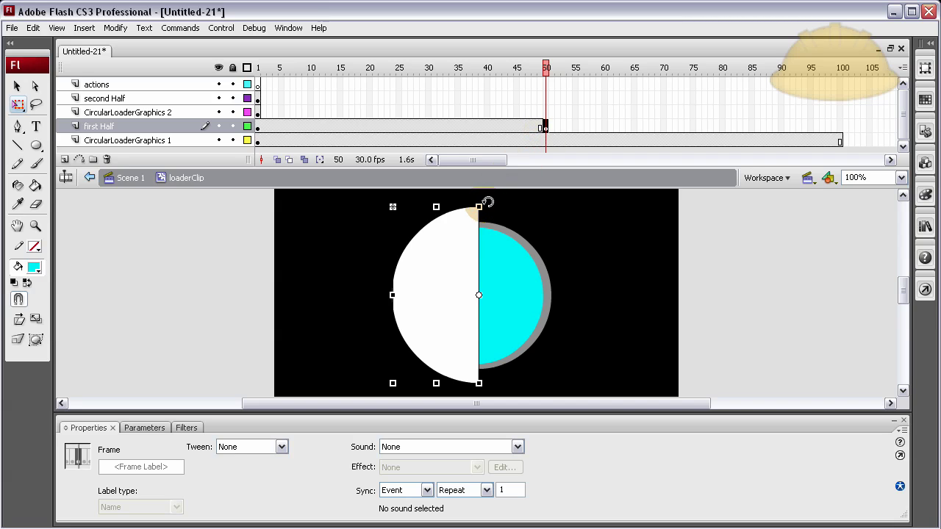
mouse_move(488, 202)
mouse_down()
mouse_move(548, 258)
mouse_move(545, 324)
mouse_move(498, 363)
mouse_up()
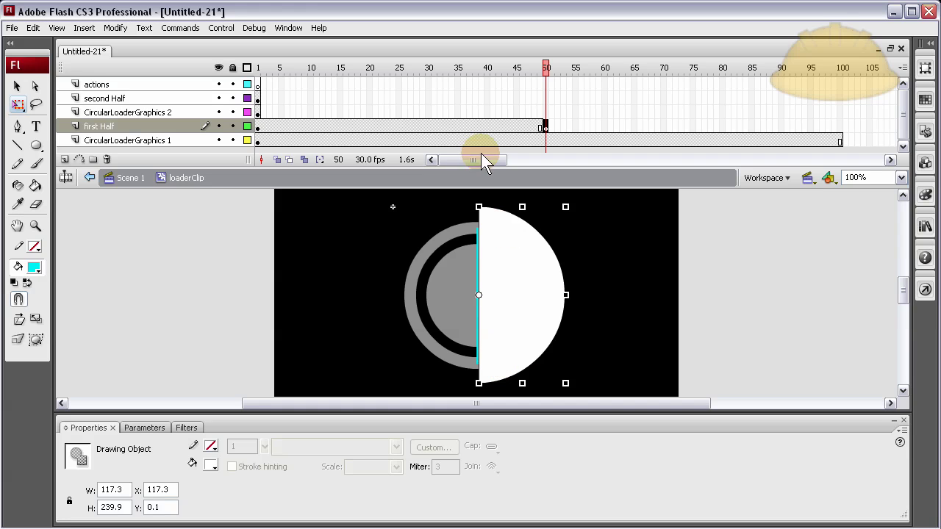
- Create a motion tween between frames 1 and 50 of the first Half layer and preview the movement
right_click(499, 127)
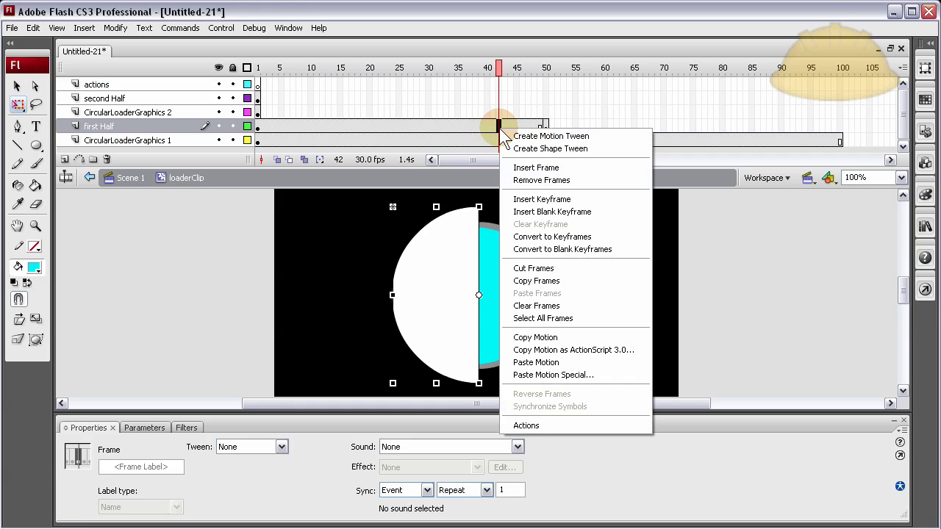
right_click(469, 127)
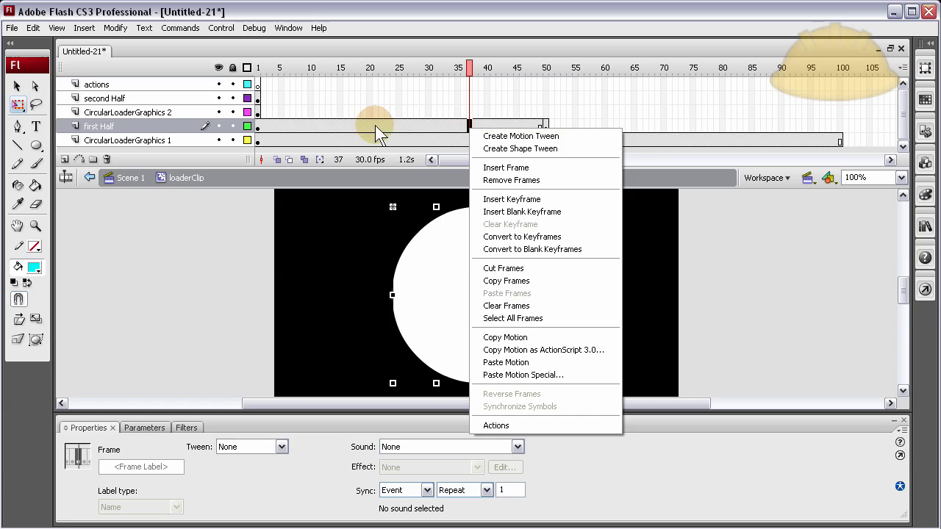
right_click(375, 126)
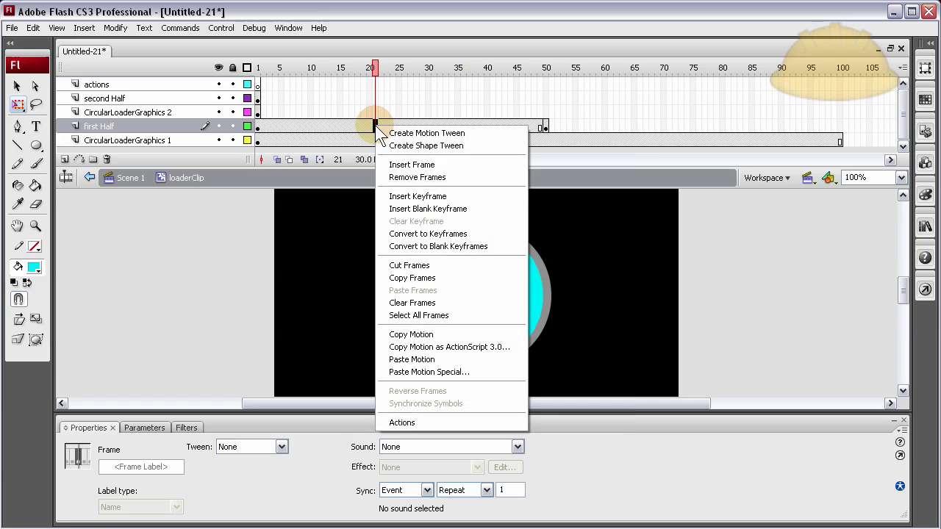
click(425, 133)
drag(487, 68, 251, 66)
click(258, 126)
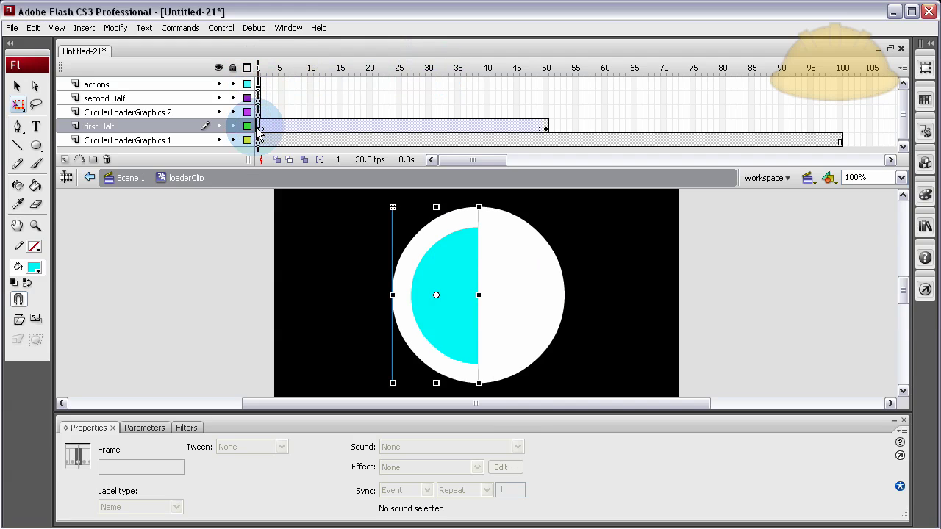
click(436, 296)
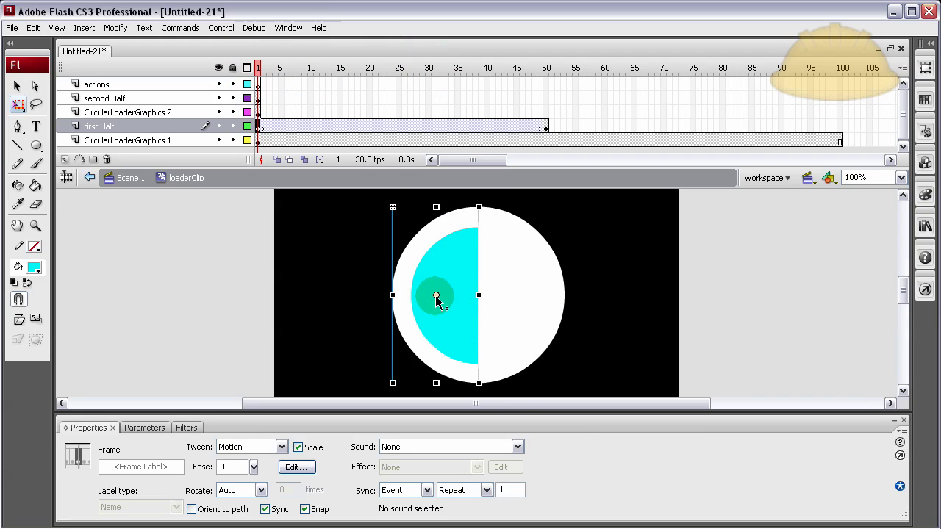
- Remove the motion tween and all frames after frame 1 from the first Half layer
click(544, 129)
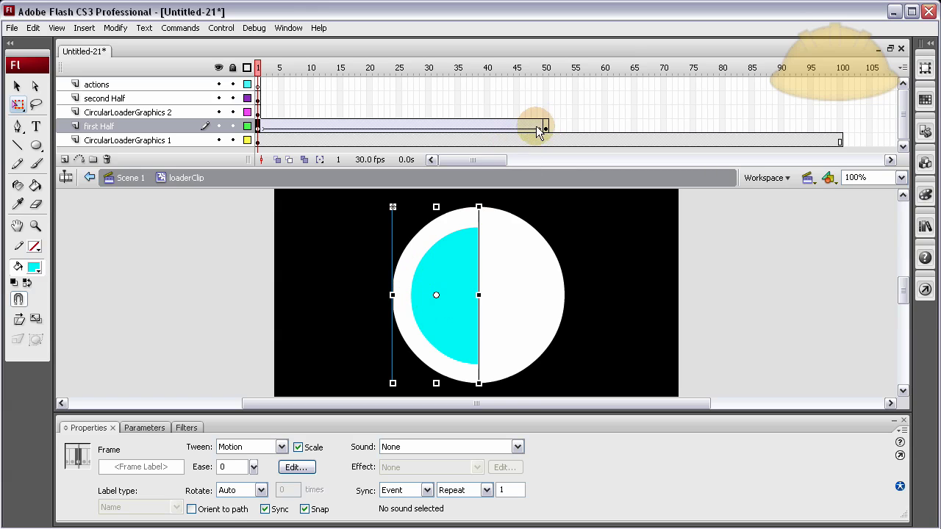
right_click(534, 128)
click(544, 129)
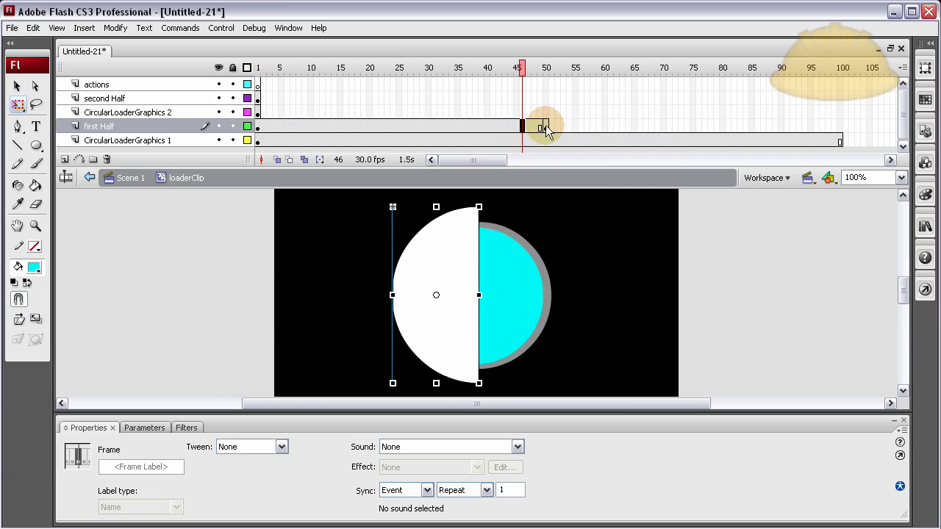
drag(545, 130, 270, 129)
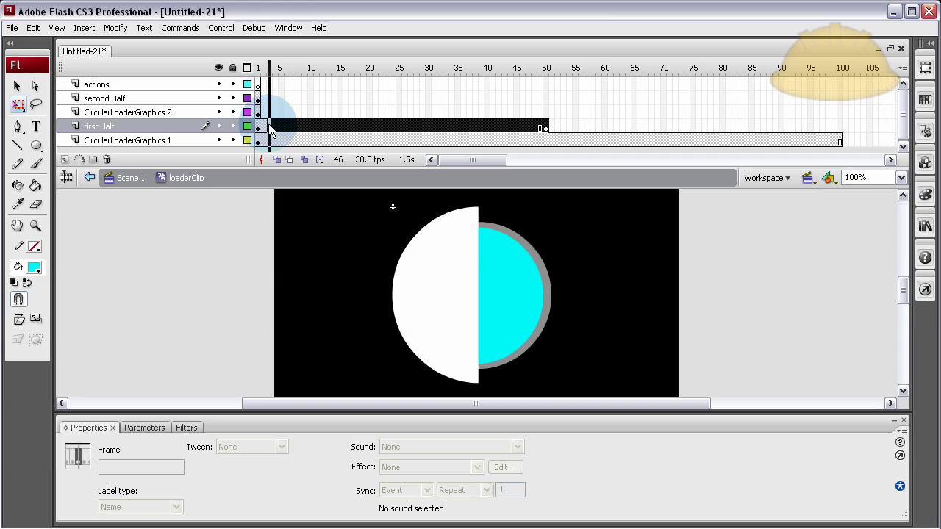
right_click(287, 129)
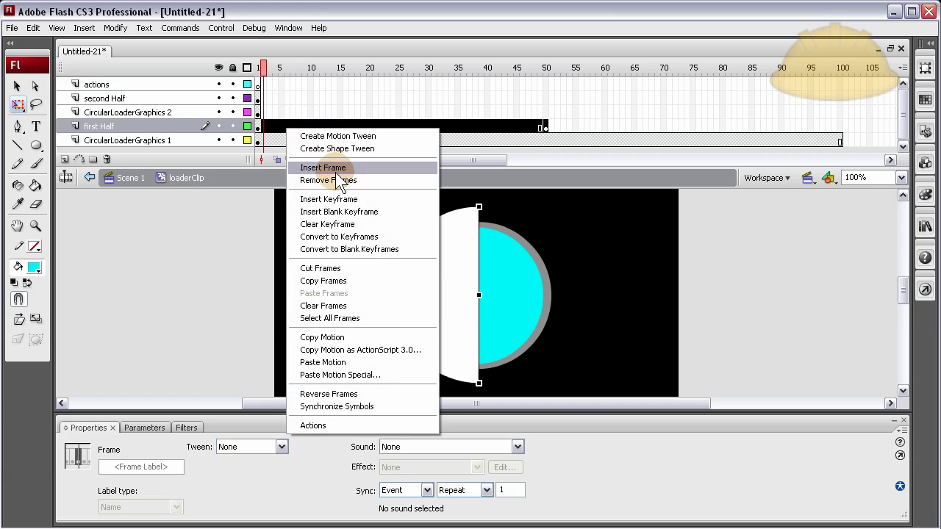
click(331, 180)
- Move the transformation point of first Half's white half circle to the middle of its straight edge at frame 1
click(258, 127)
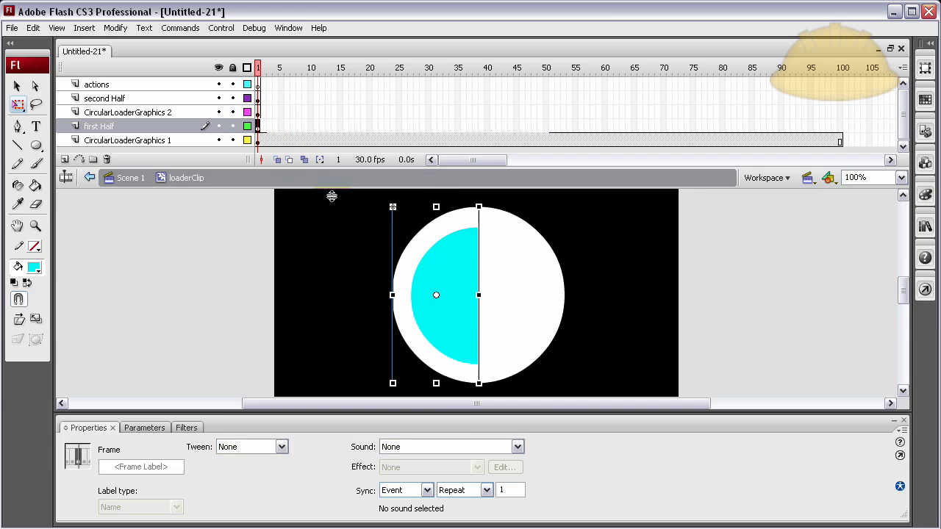
click(432, 265)
click(410, 269)
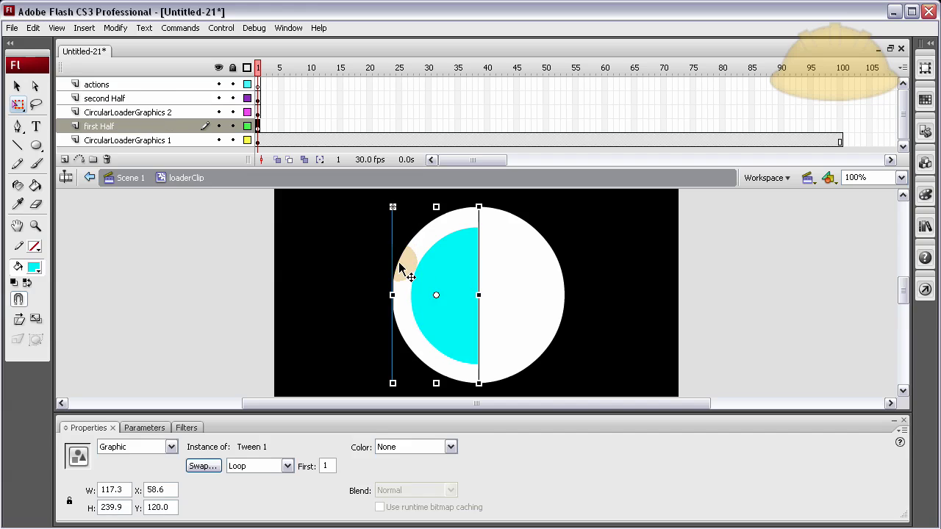
drag(436, 296, 495, 298)
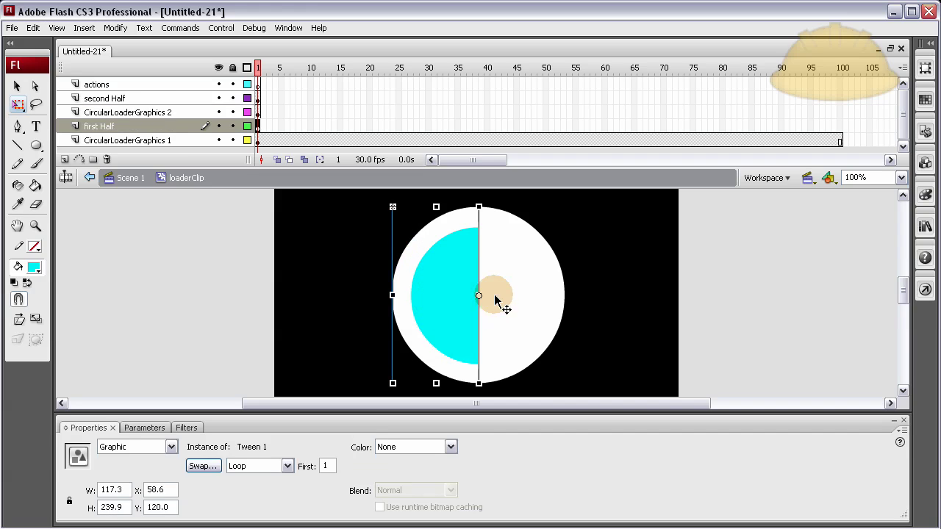
- Insert a keyframe at frame 50 of first Half and create a motion tween from frame 1 to it
click(546, 126)
click(498, 126)
key(F6)
right_click(499, 126)
click(544, 131)
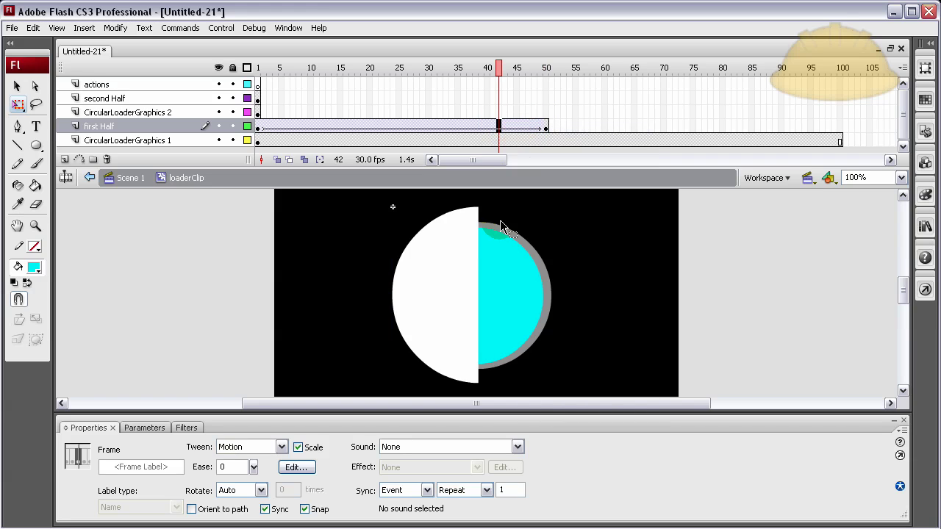
- Rotate the white half circle 180 degrees clockwise at frame 50 of first Half and preview the tween back to frame 1
click(467, 236)
click(546, 127)
click(471, 235)
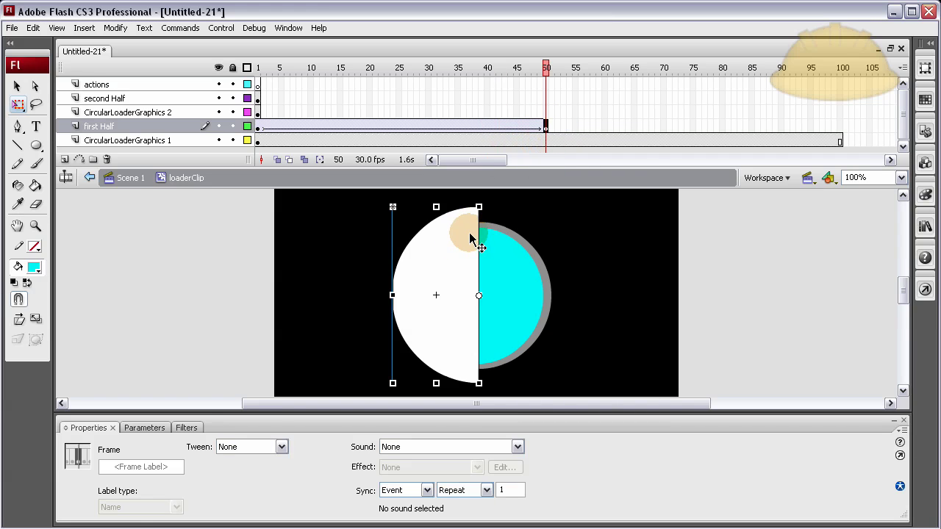
drag(490, 200, 468, 389)
drag(544, 70, 318, 83)
click(498, 308)
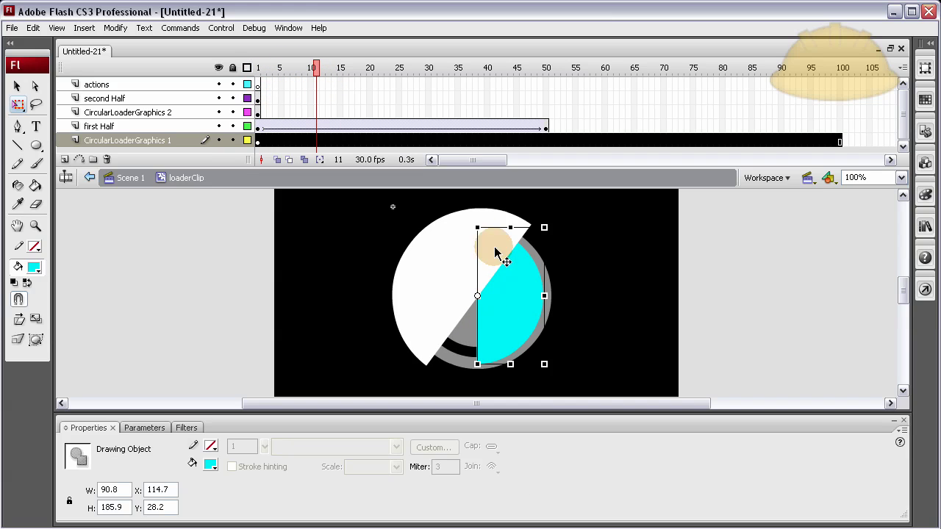
drag(316, 74, 257, 73)
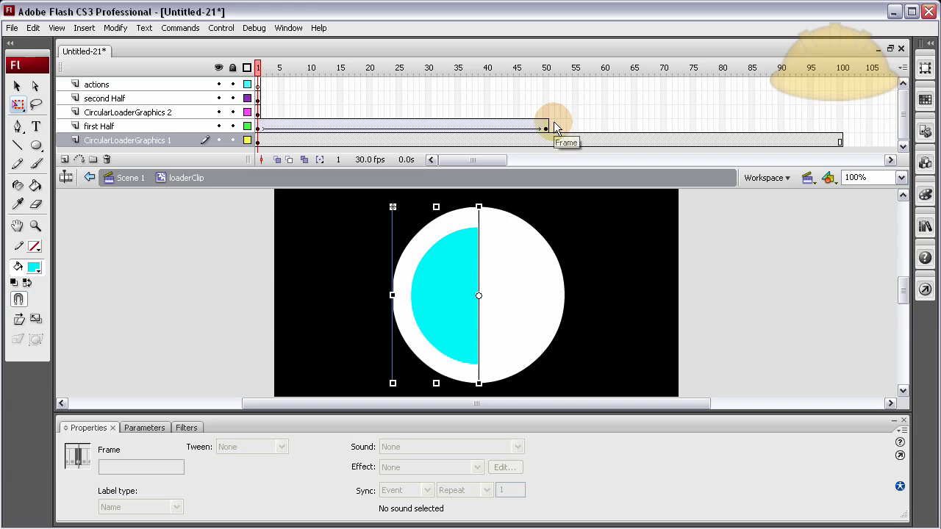
- Extend the first Half and CircularLoaderGraphics 2 layers to frame 100
click(842, 126)
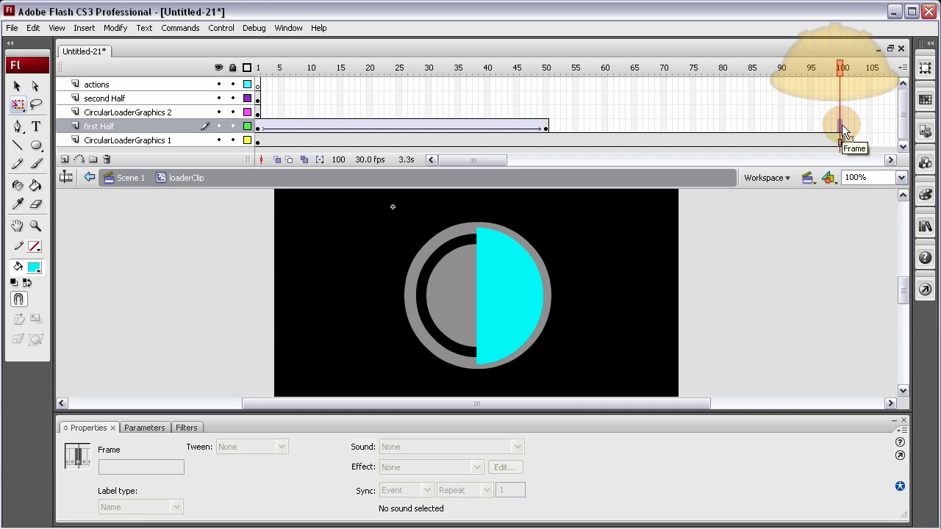
key(F6)
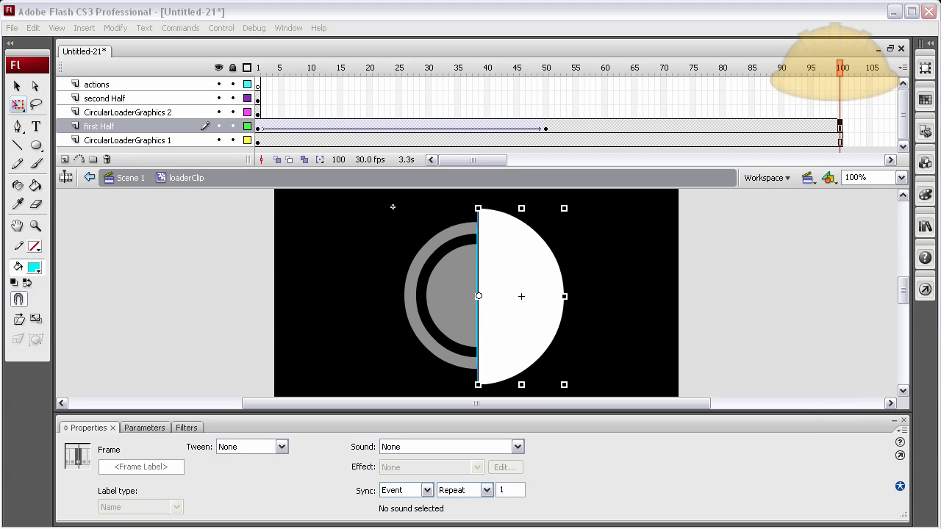
key(ctrl+alt+r)
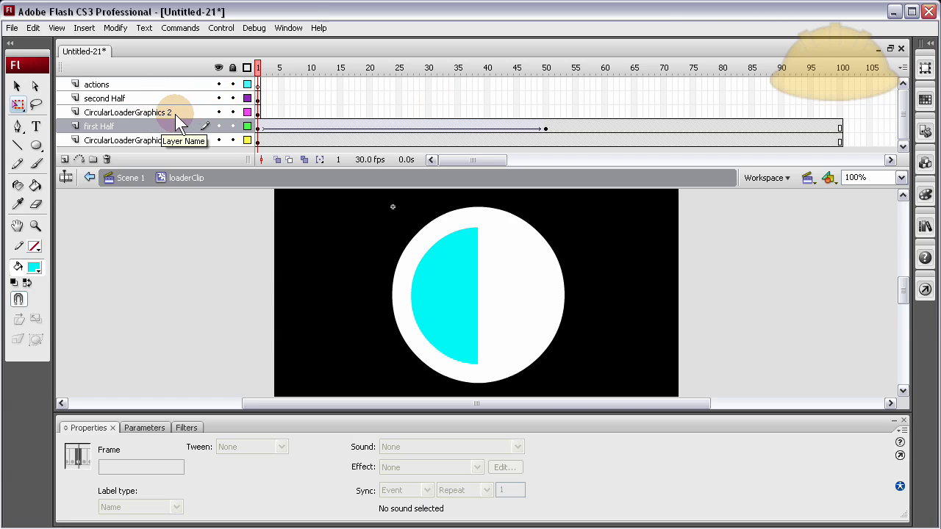
click(839, 112)
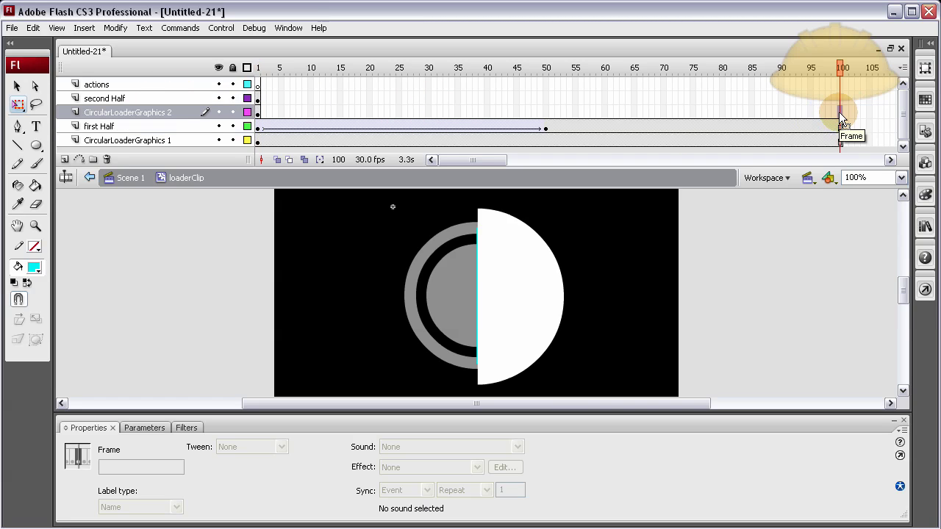
key(F6)
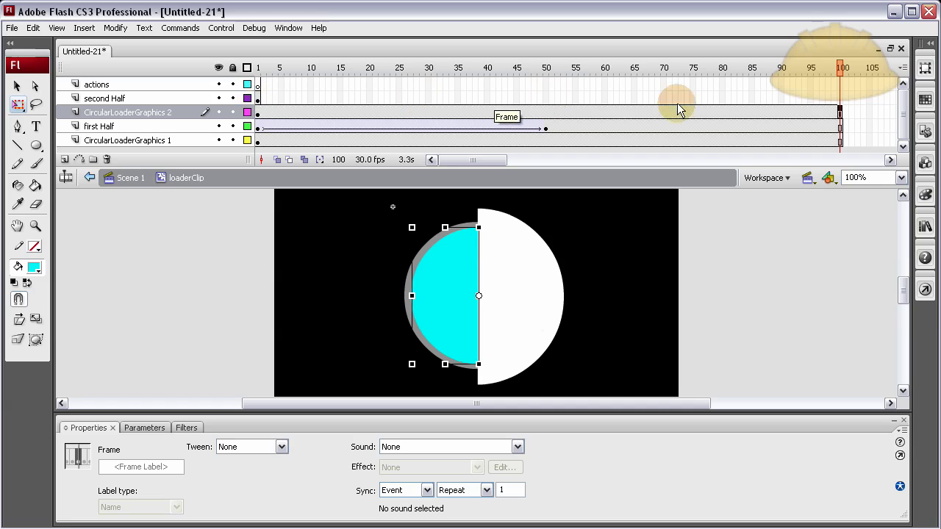
- Move the second Half layer's keyframe from frame 1 to frame 50
click(259, 99)
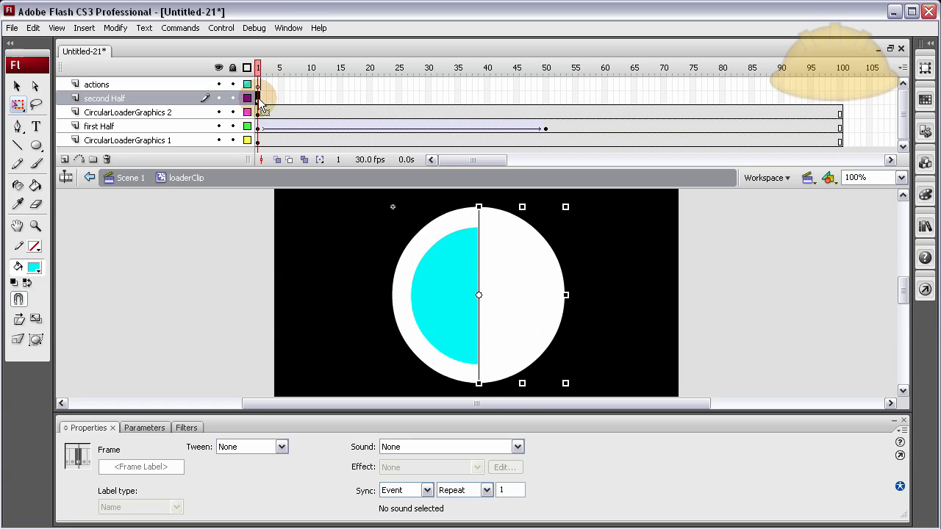
drag(258, 100, 546, 103)
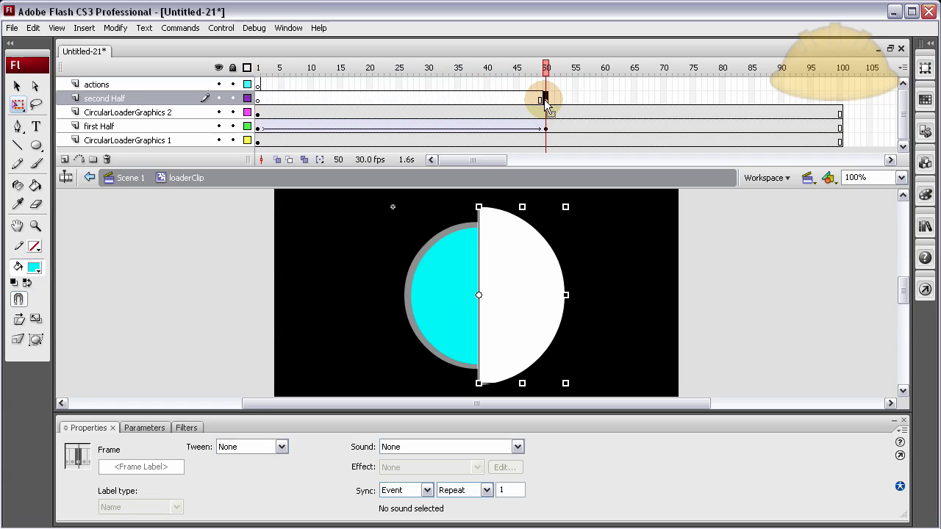
- Insert a keyframe at frame 100 of second Half and create a motion tween from frame 50 to it
click(843, 99)
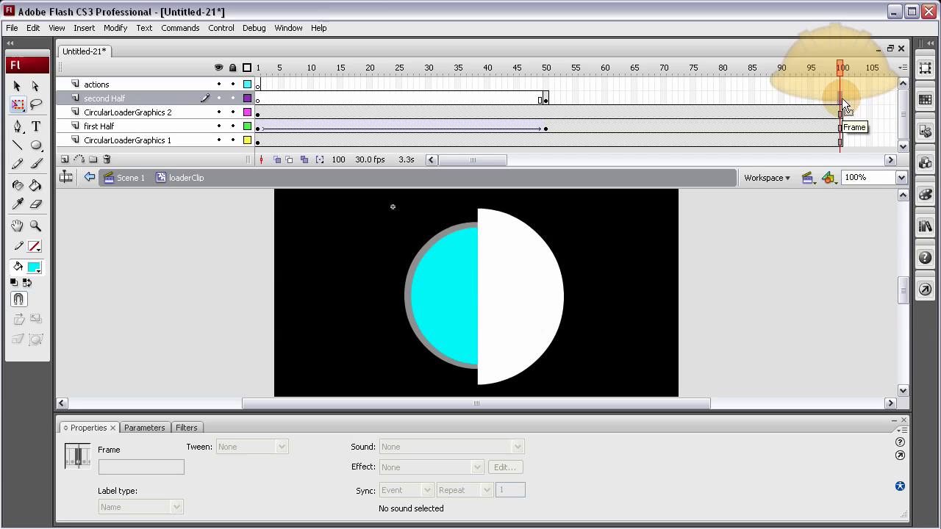
key(F6)
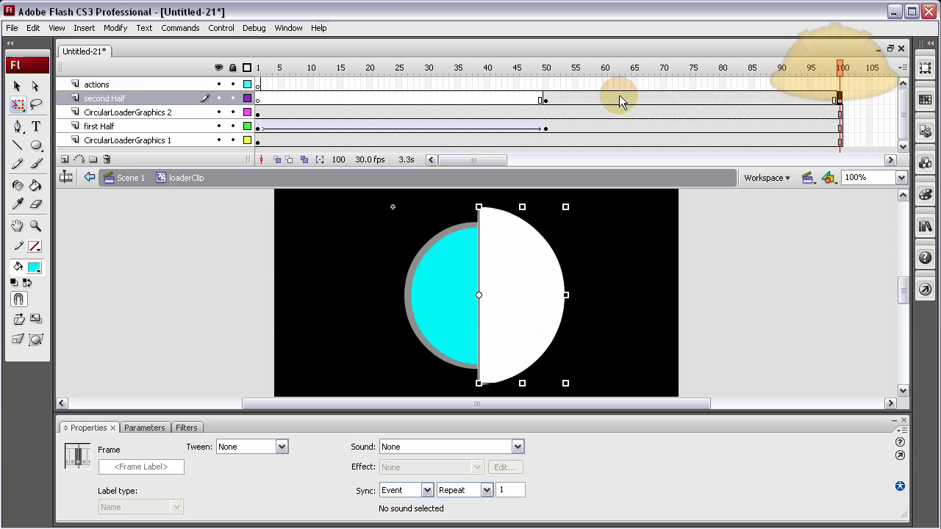
right_click(758, 99)
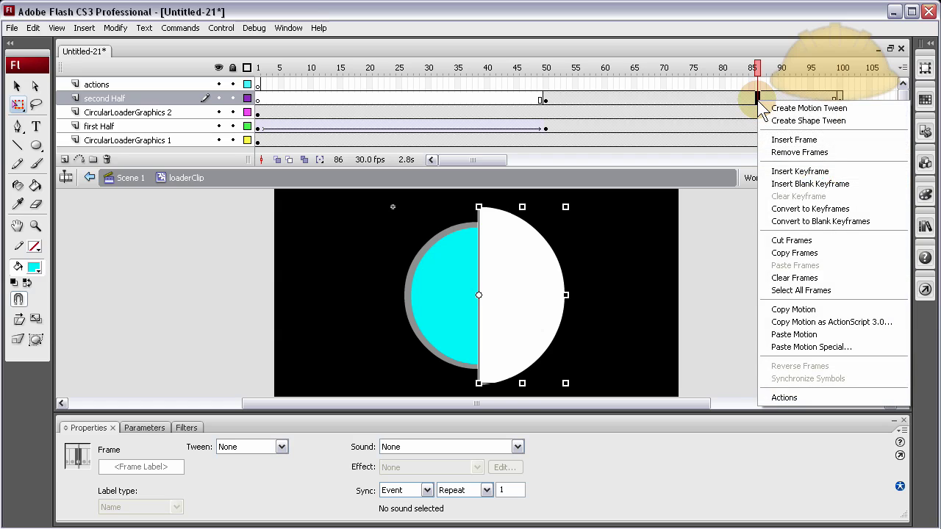
click(807, 110)
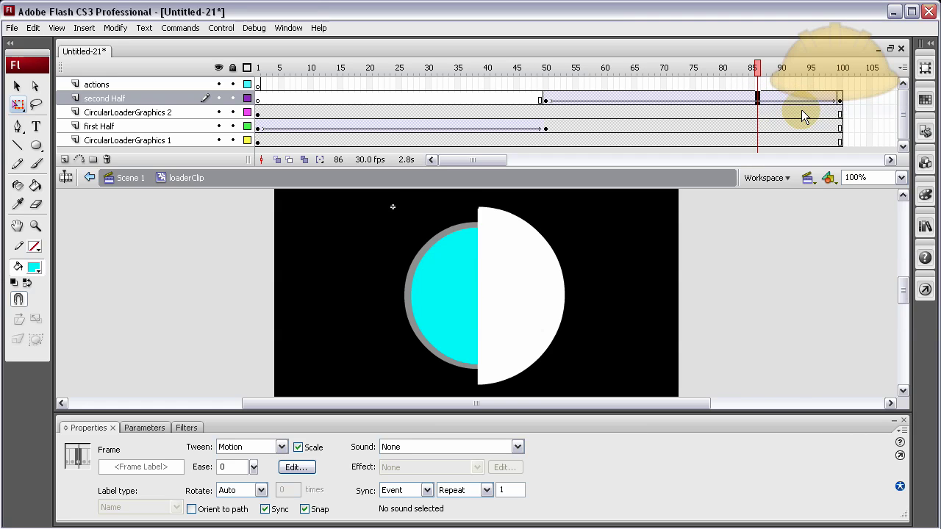
- Move the white half circle's transformation point to the middle of its straight edge at frames 100 and 50 of second Half
click(840, 99)
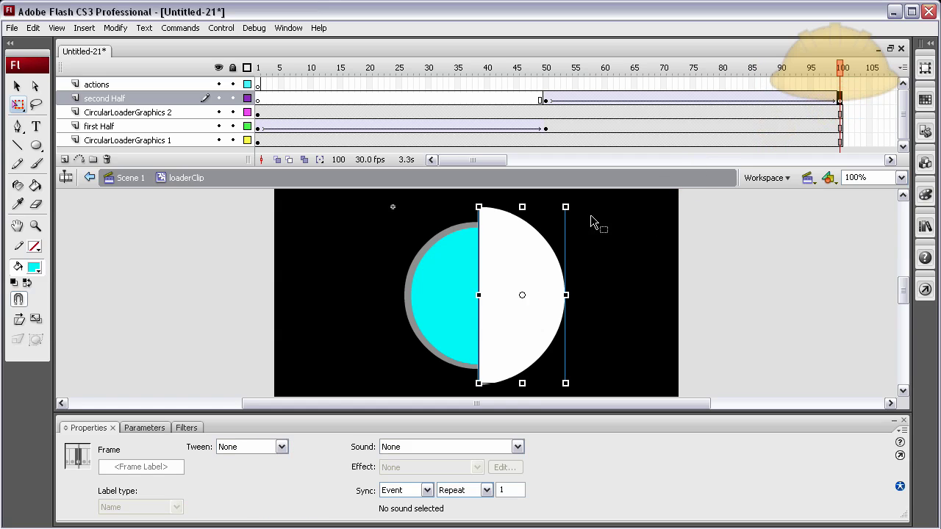
click(845, 110)
drag(522, 295, 479, 295)
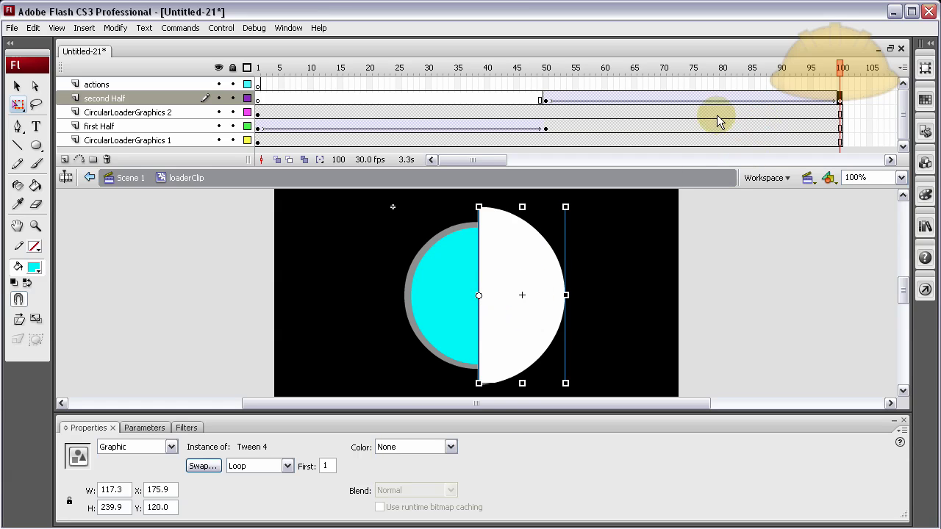
click(545, 100)
drag(522, 295, 479, 295)
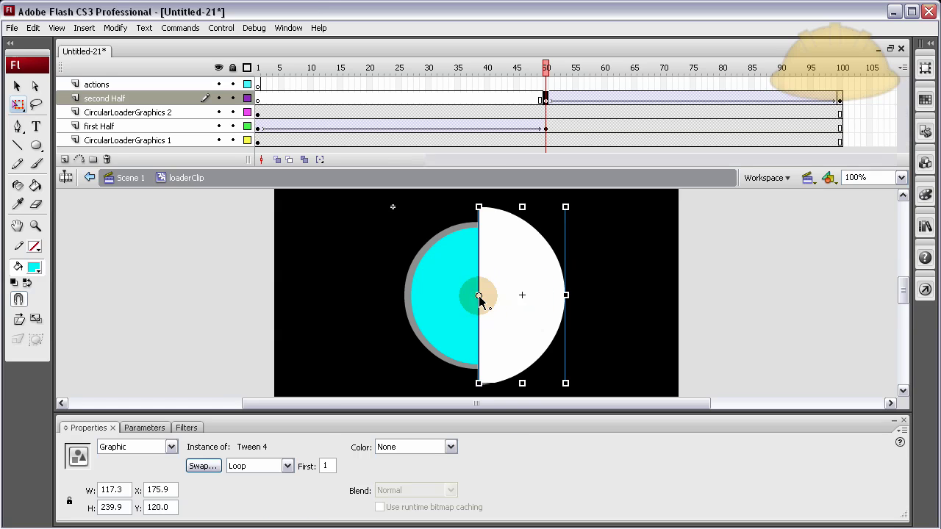
- Rotate the white half circle 180 degrees clockwise at frame 100 of second Half and scrub through the tween
click(840, 100)
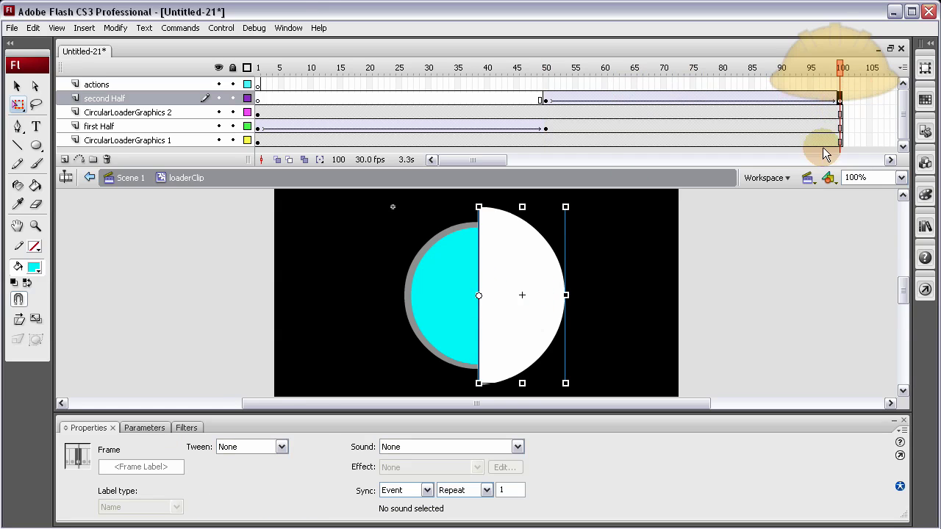
drag(575, 205, 433, 347)
drag(290, 98, 841, 99)
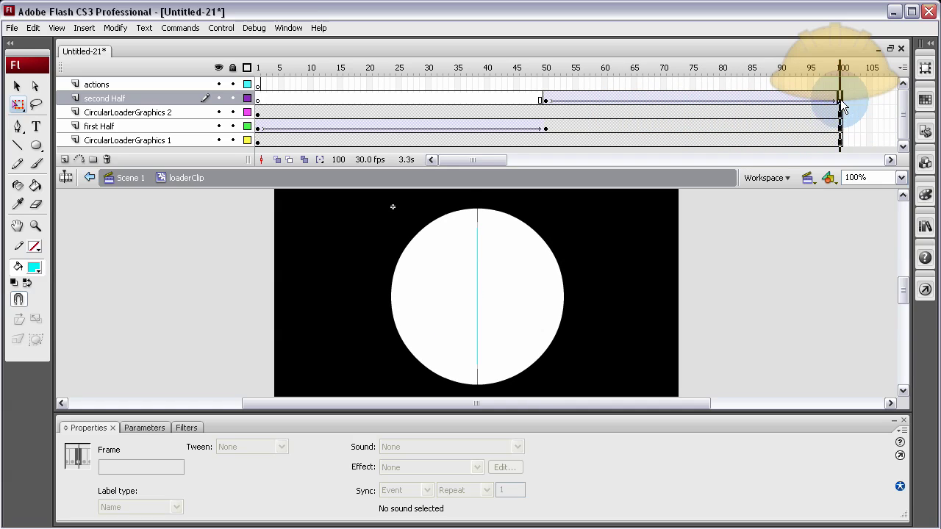
- Nudge the rotated half circle at frame 100 of second Half to close the centre gap, and preview frames 50 to 100
click(840, 100)
drag(527, 276, 528, 276)
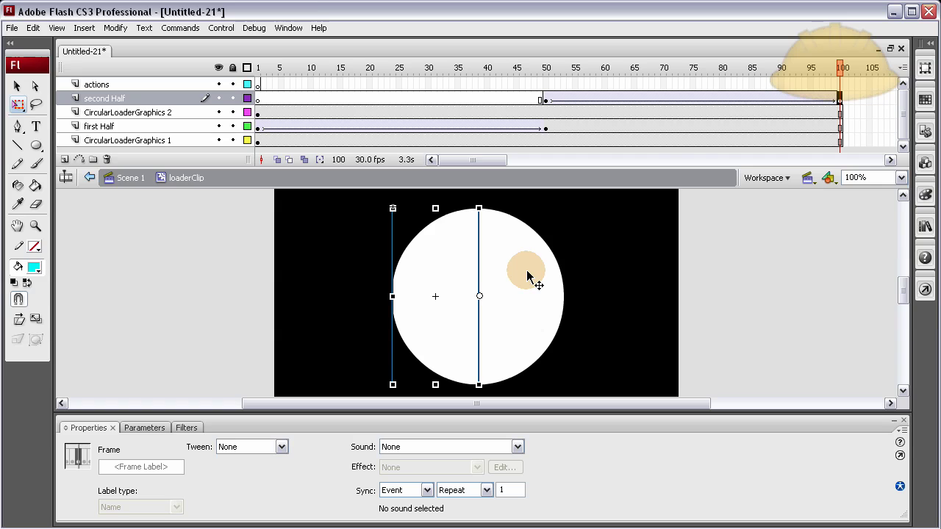
click(549, 100)
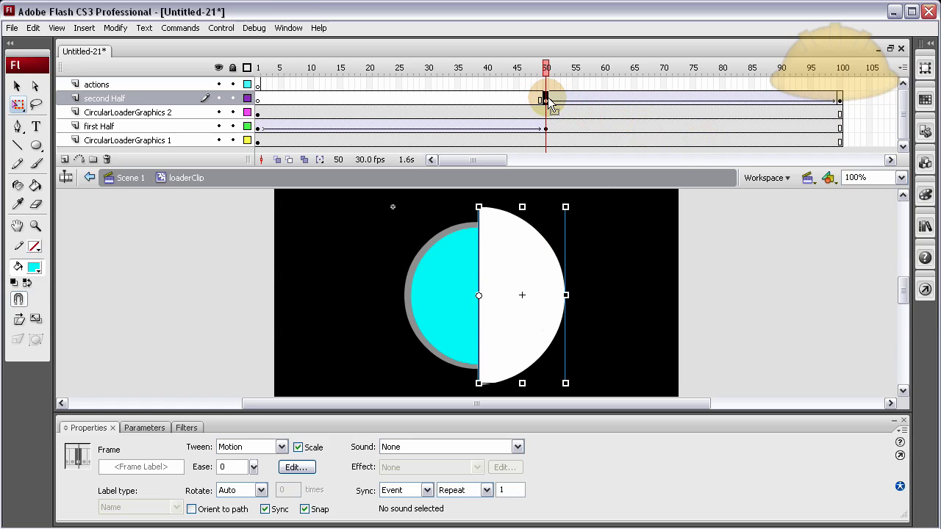
key(Right)
drag(548, 72, 841, 77)
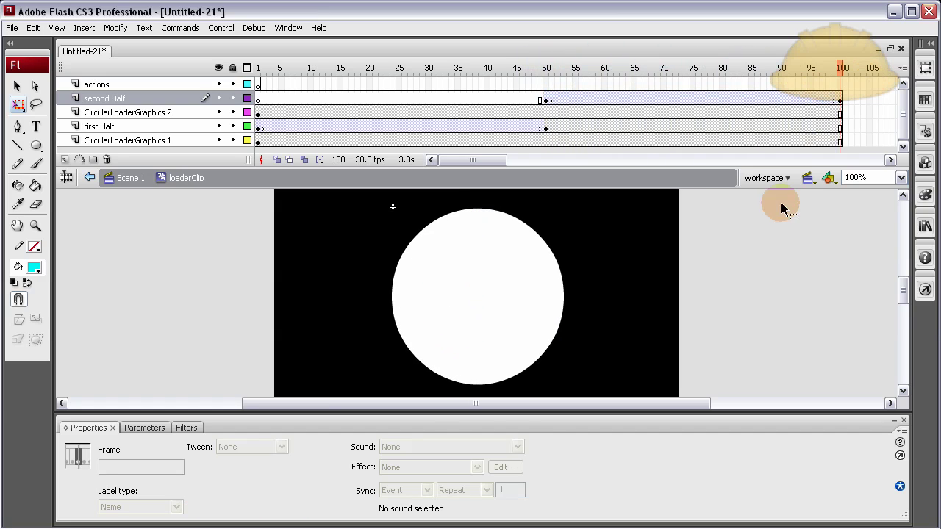
click(778, 240)
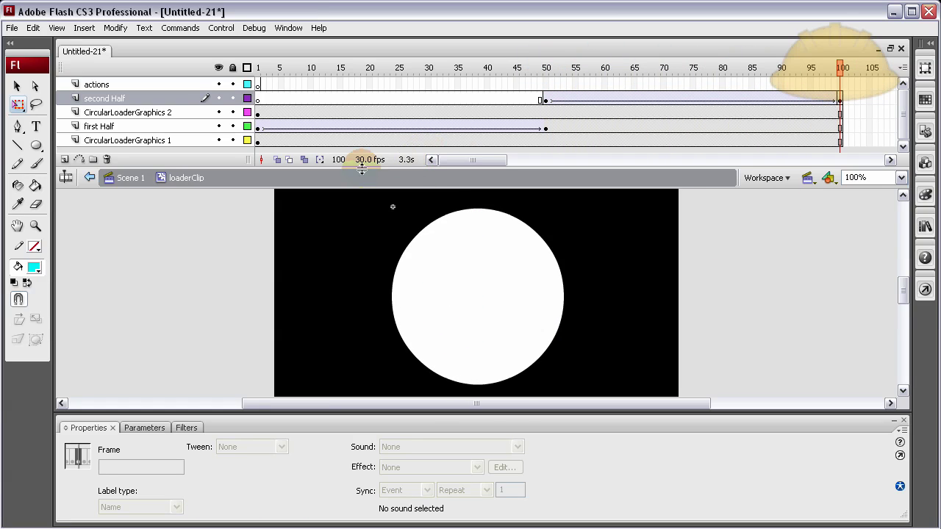
click(141, 98)
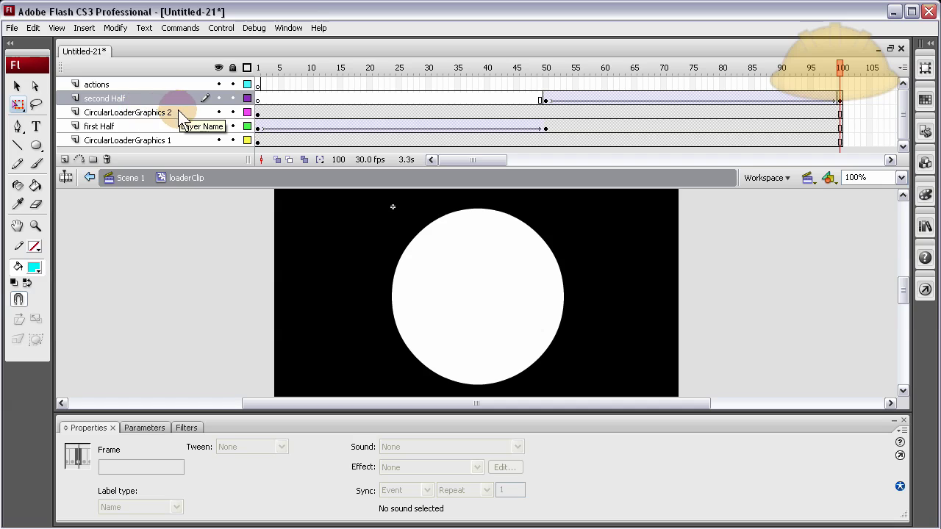
click(168, 99)
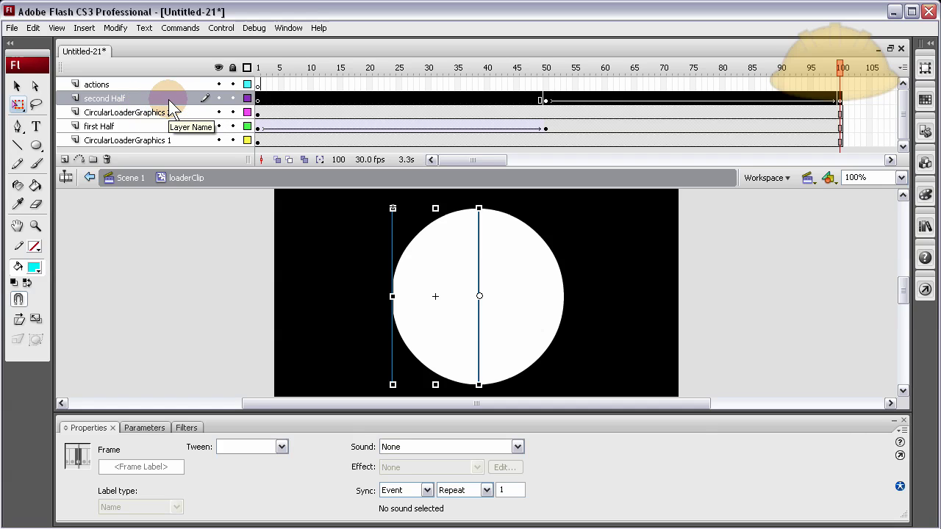
click(178, 112)
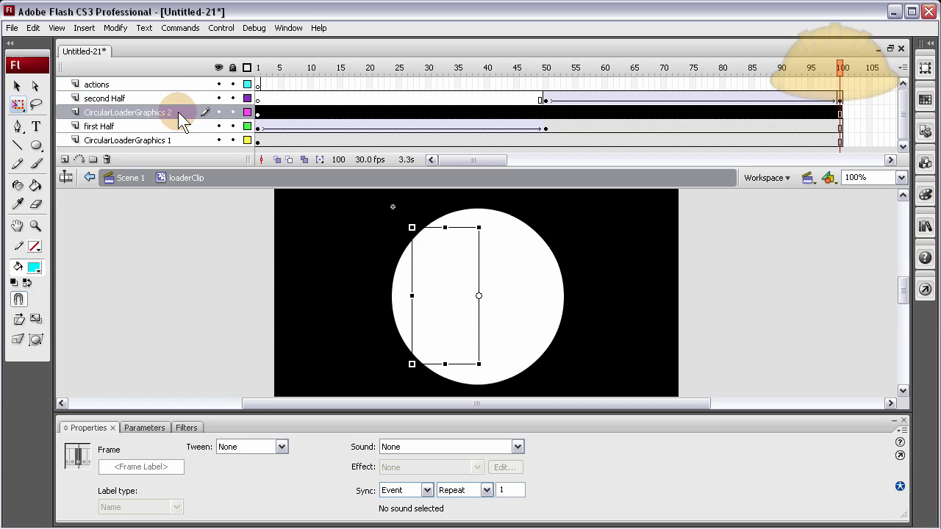
click(131, 125)
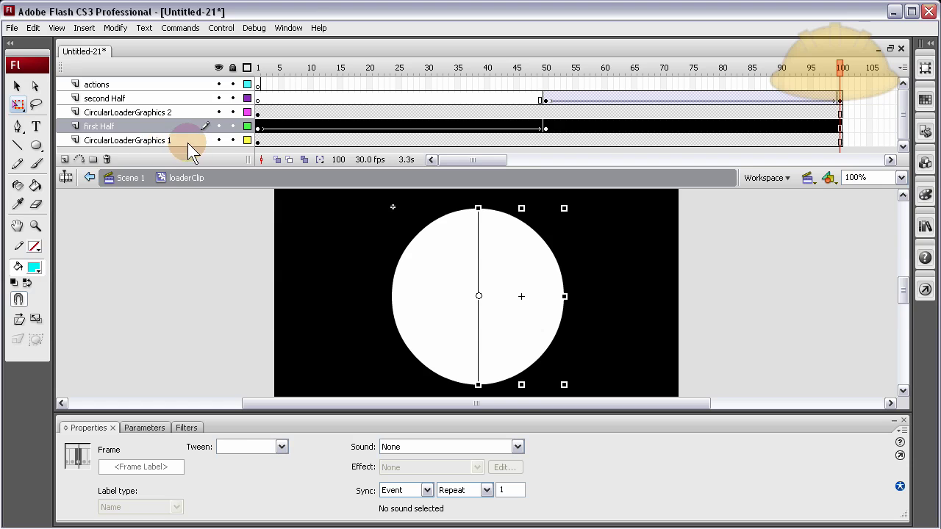
click(187, 142)
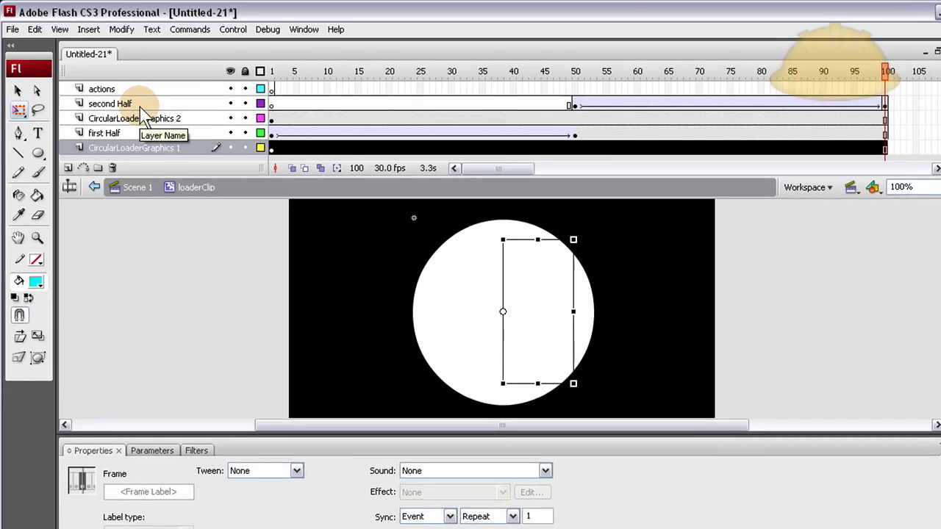
- Turn second Half into a mask for CircularLoaderGraphics 2 and first Half into a mask for CircularLoaderGraphics 1
click(146, 99)
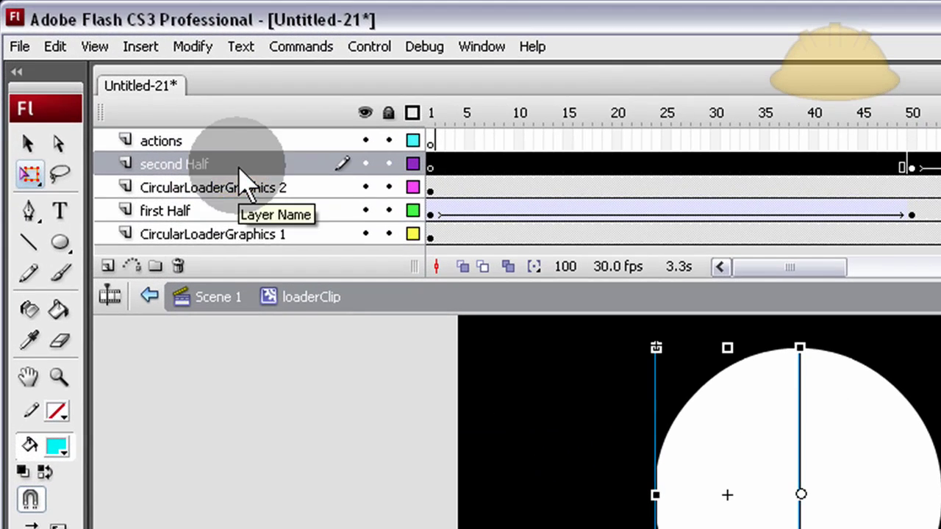
right_click(240, 168)
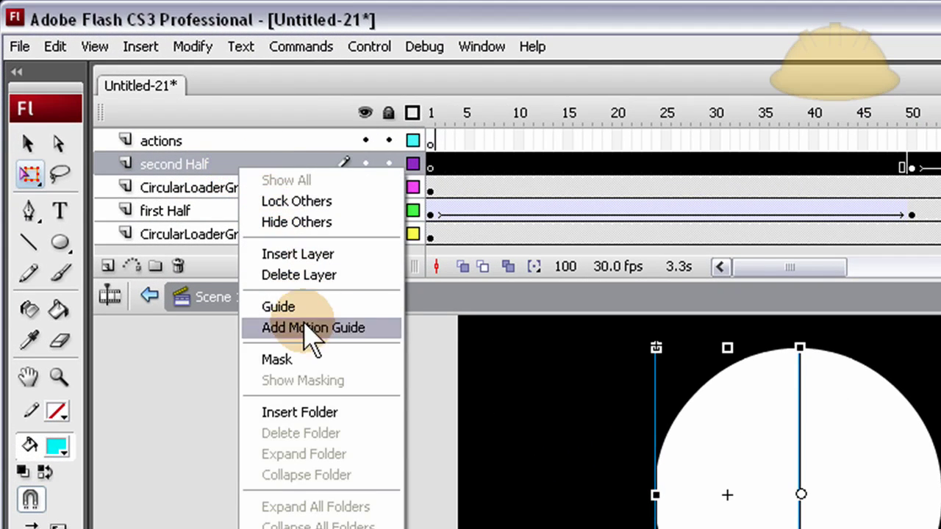
click(298, 357)
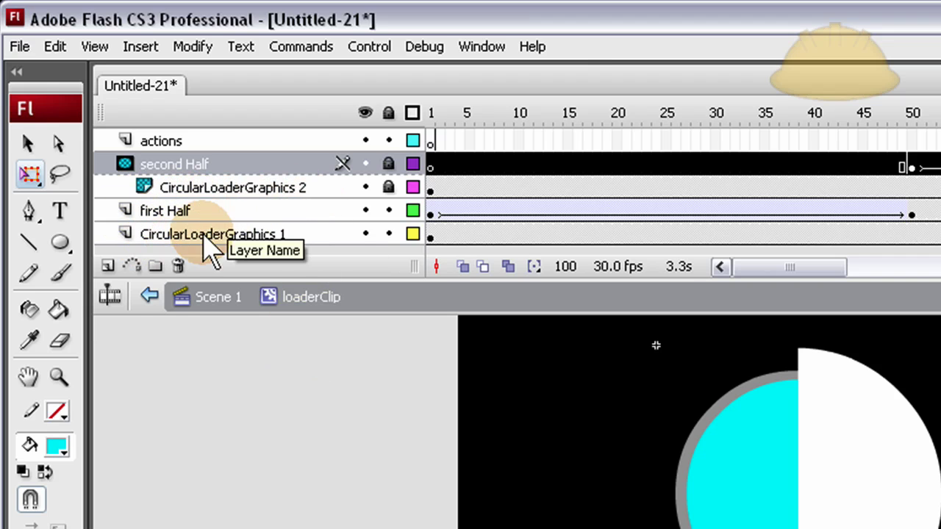
click(229, 213)
right_click(230, 211)
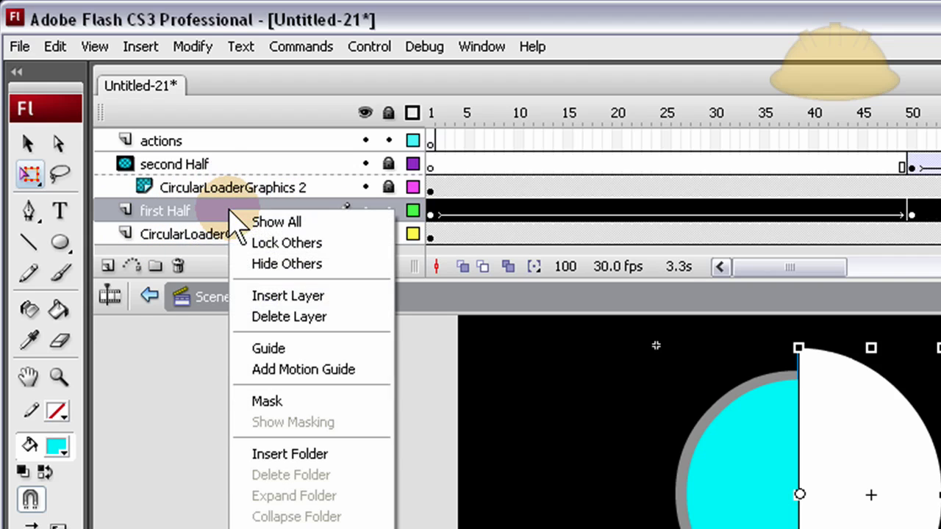
click(294, 402)
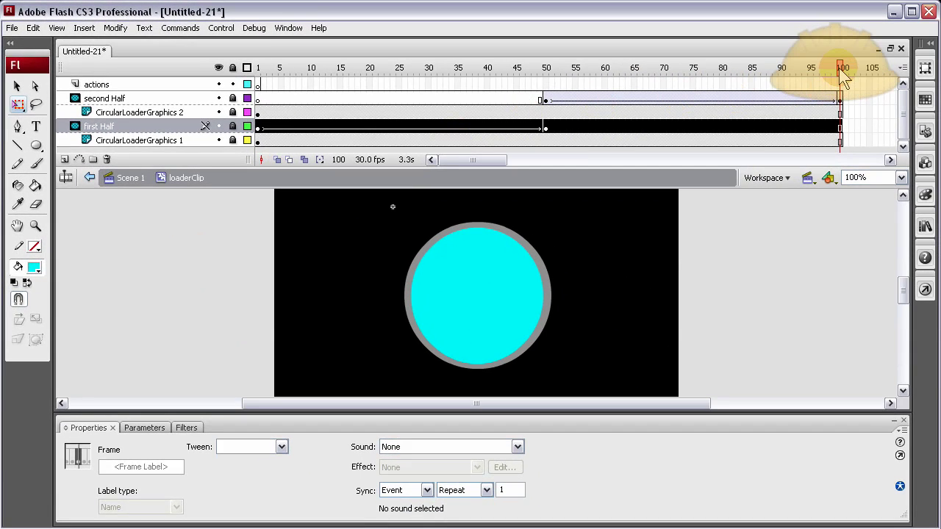
- Move the CircularLoaderGraphics 2 keyframe from frame 1 to frame 50 and preview the masked animation back to frame 1
drag(840, 70, 545, 88)
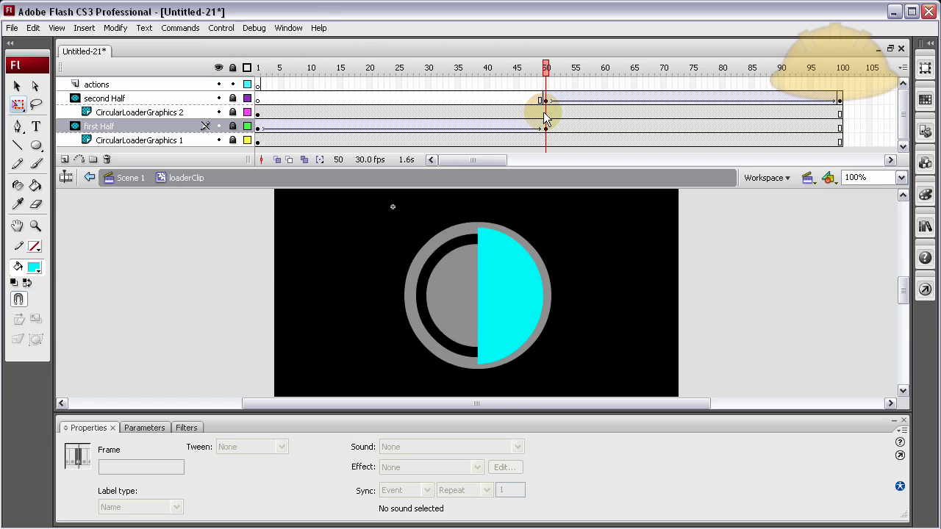
click(544, 113)
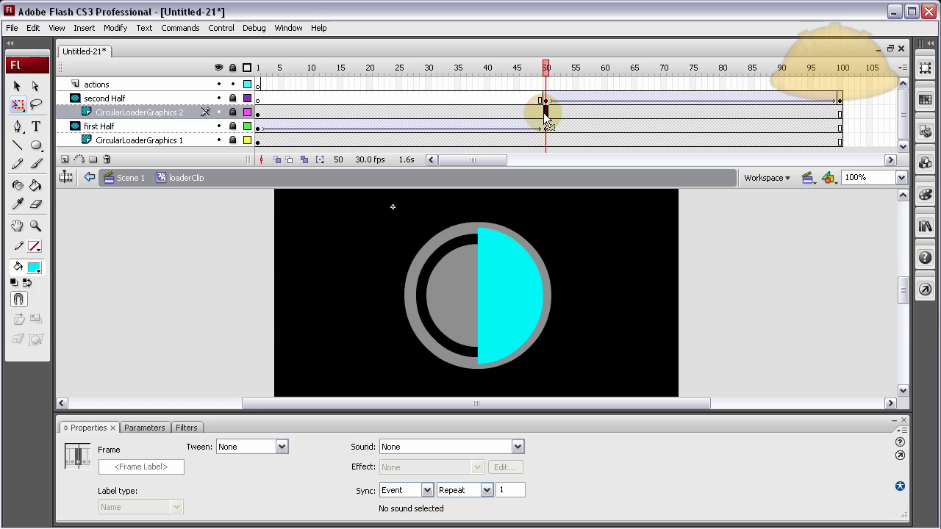
click(259, 114)
mouse_move(259, 117)
mouse_down()
mouse_move(546, 125)
mouse_move(544, 117)
mouse_up()
drag(548, 70, 248, 65)
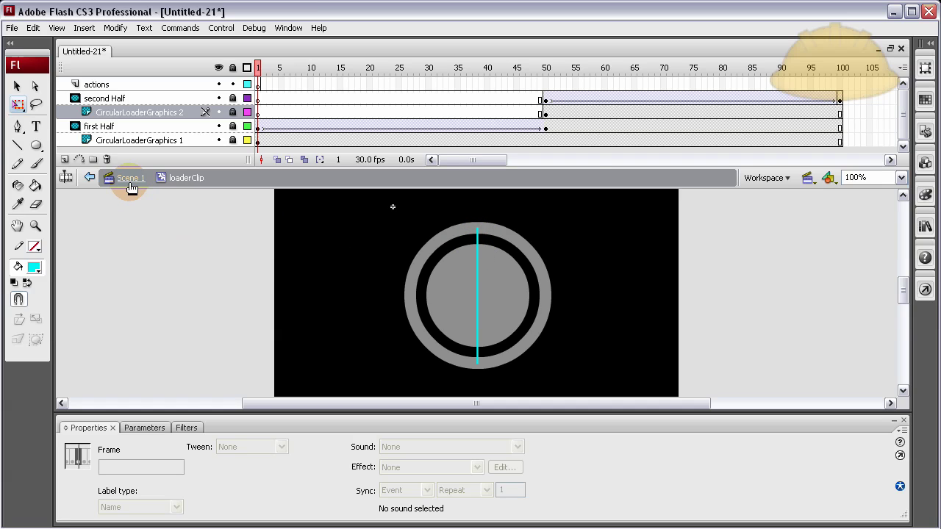
- Insert a blank keyframe at frame 100 of the actions layer and give it a stop() script
click(839, 86)
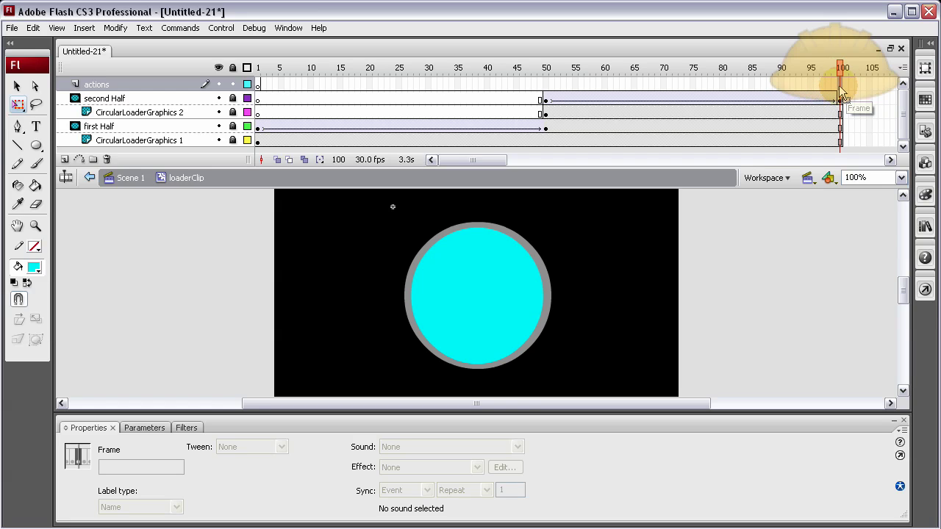
key(F7)
key(F9)
text(g)
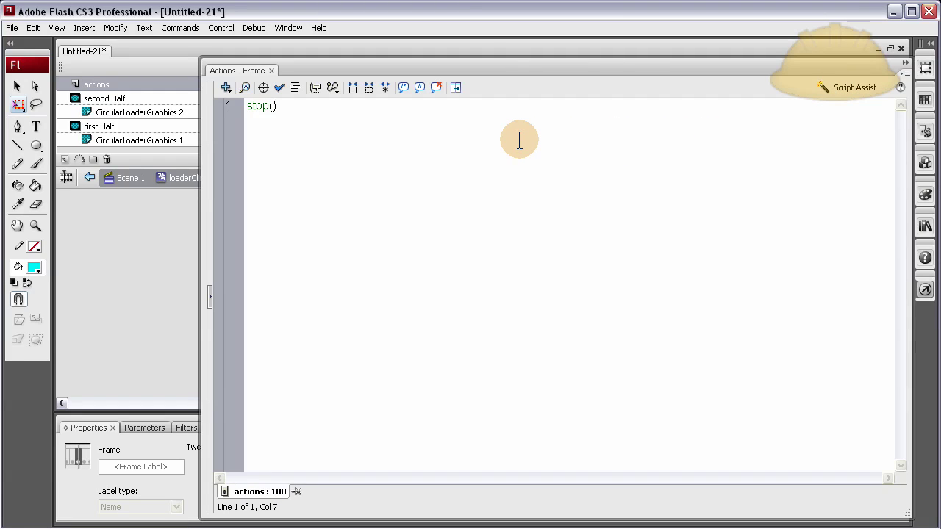
key(F9)
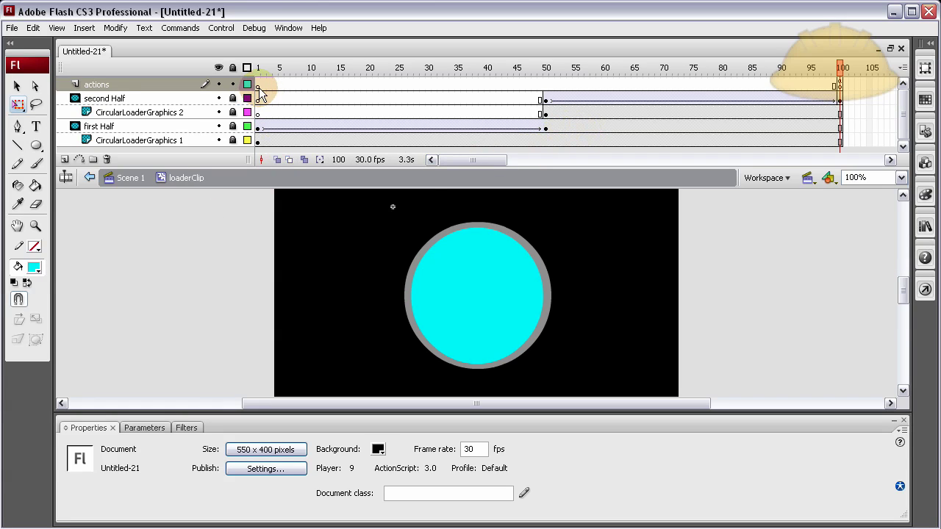
- Return to frame 1 and test the movie twice to examine how the circular loader animates
click(259, 86)
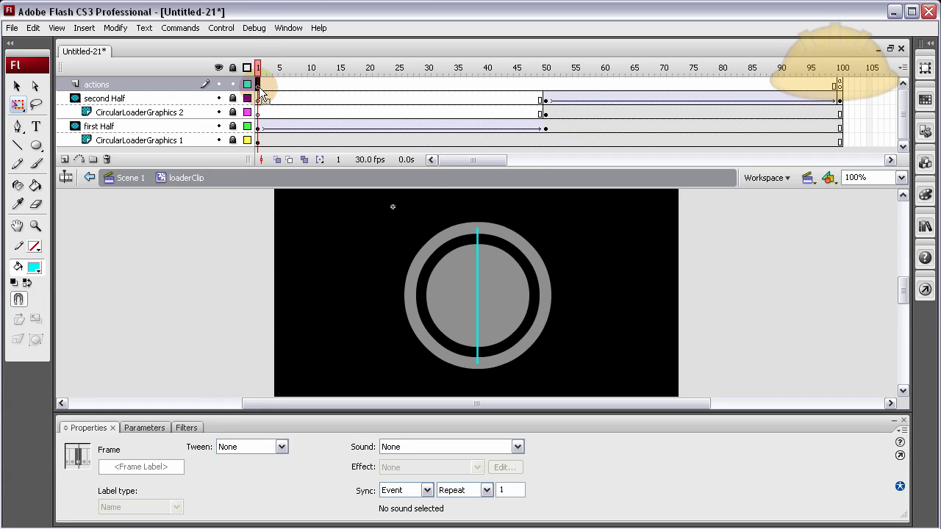
click(210, 230)
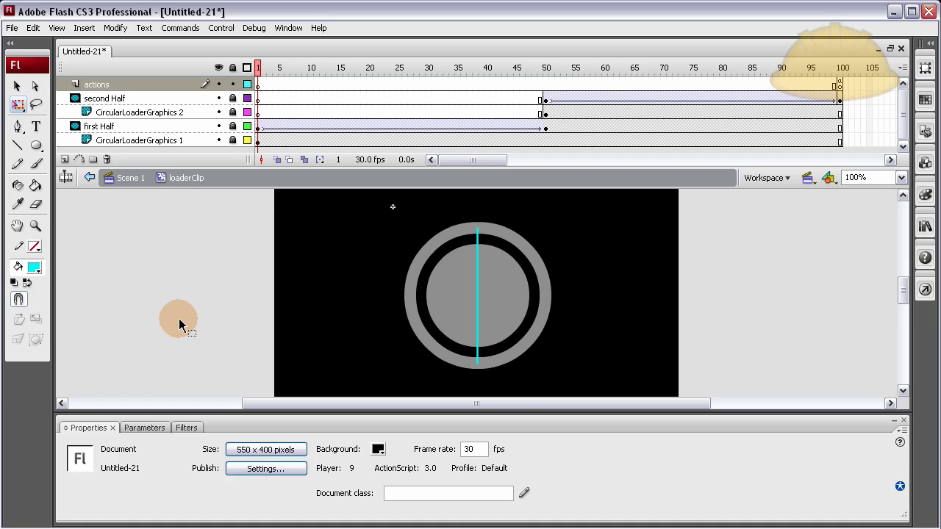
key(ctrl+Return)
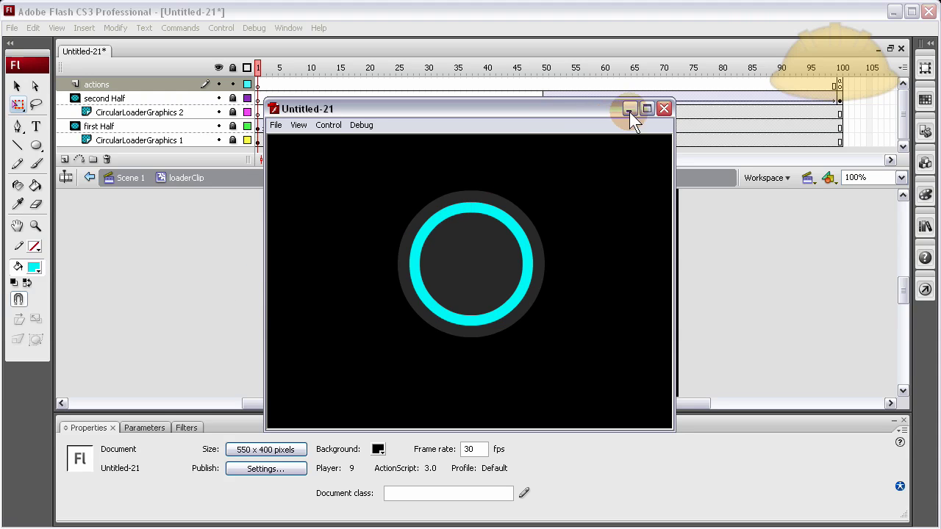
click(663, 109)
key(ctrl+Return)
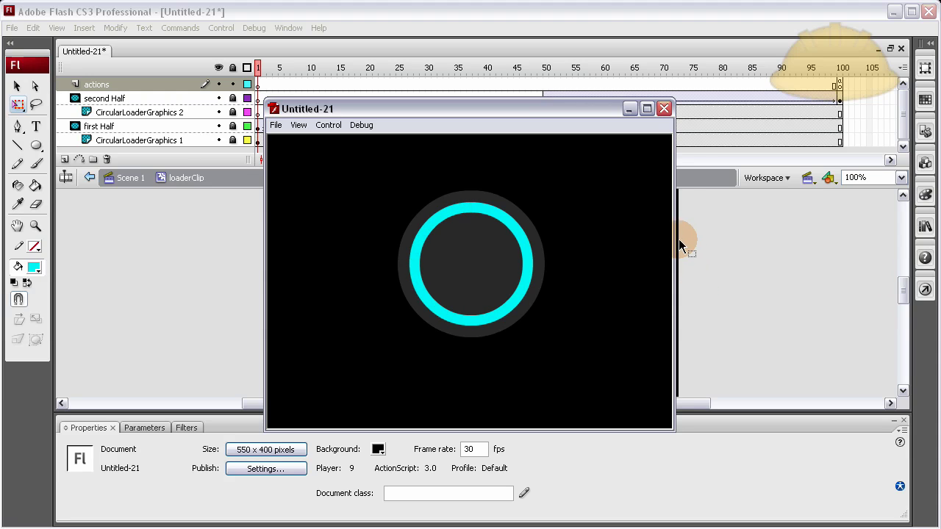
click(661, 113)
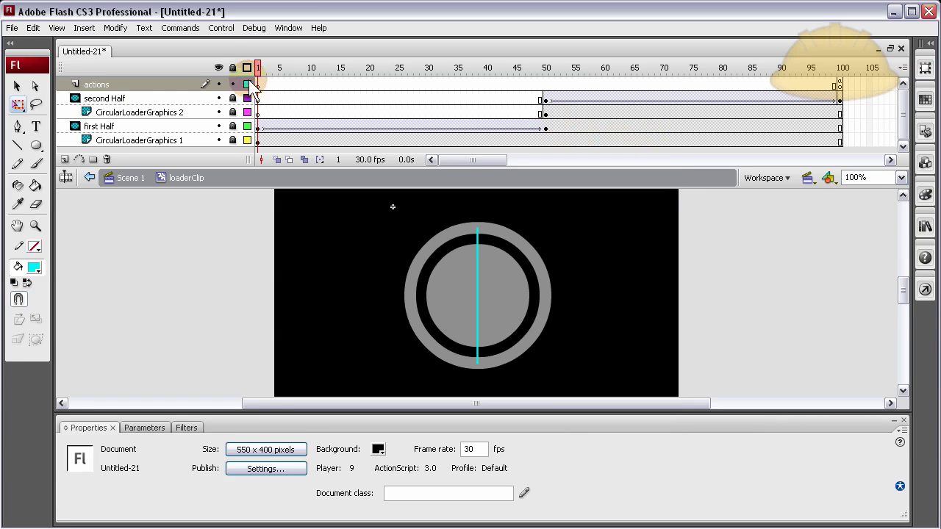
- Unlock all layers of loaderClip
click(232, 67)
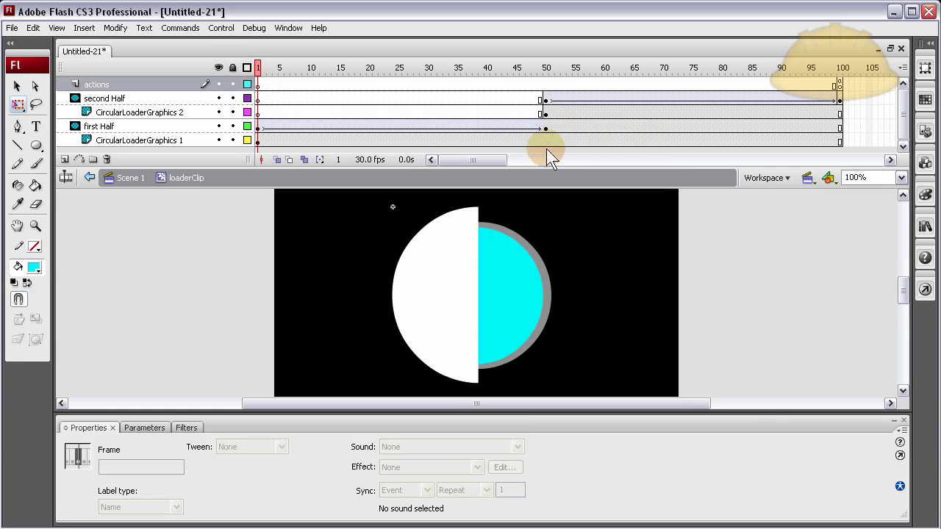
- Nudge the first Half mask one pixel left on its keyframes at frame 50 and frame 1
drag(258, 68, 544, 84)
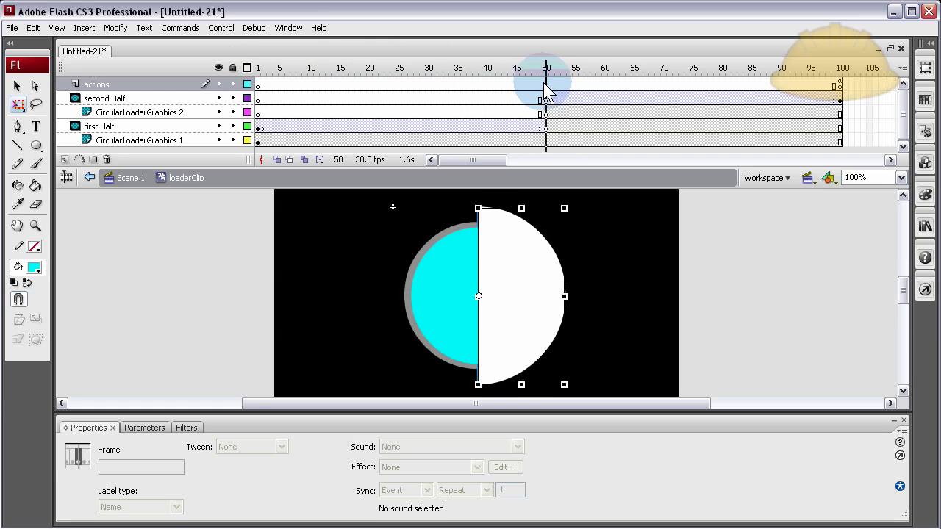
click(546, 125)
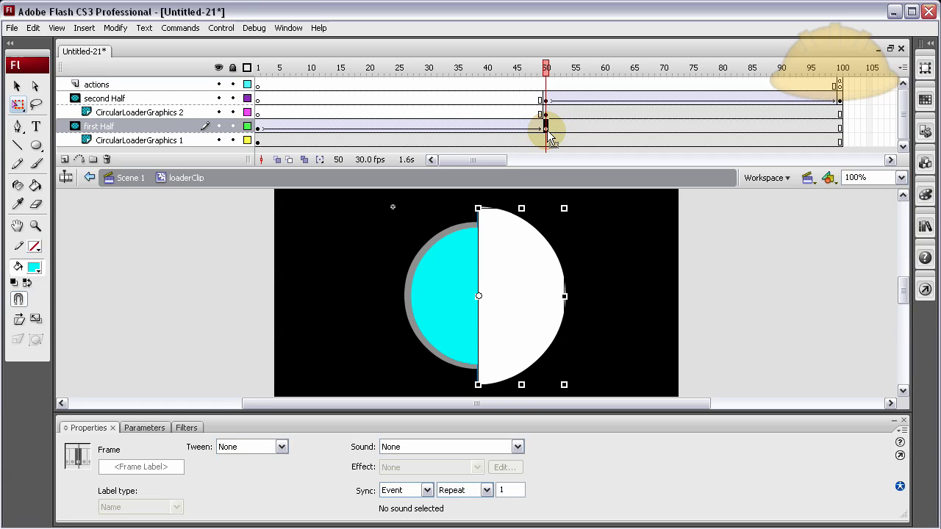
key(Left)
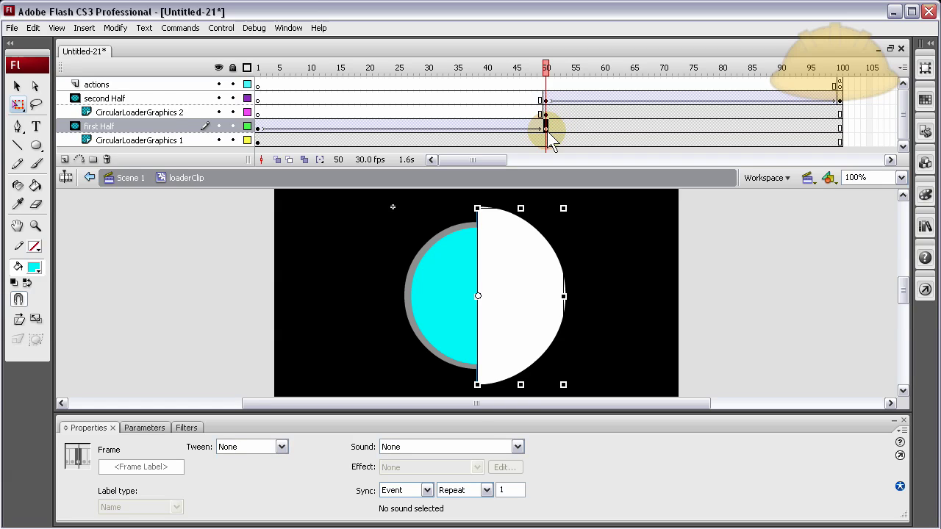
click(260, 127)
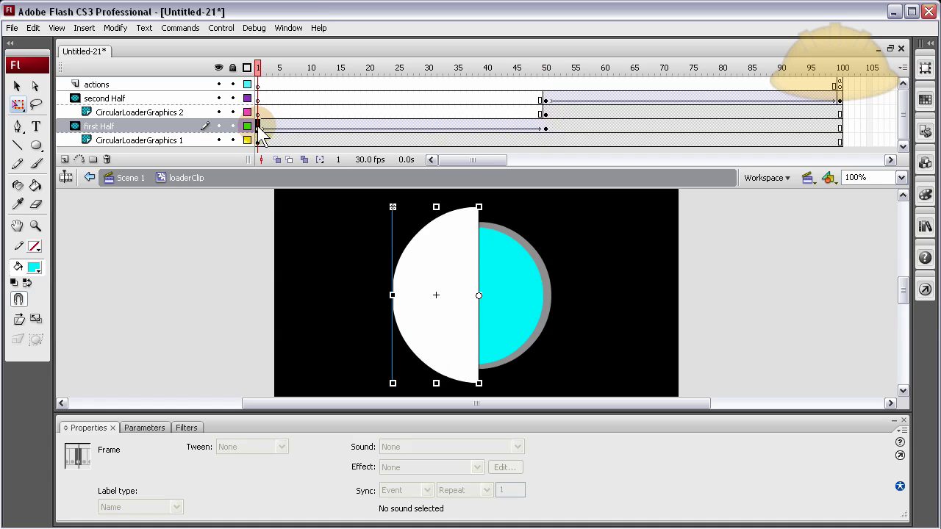
key(Left)
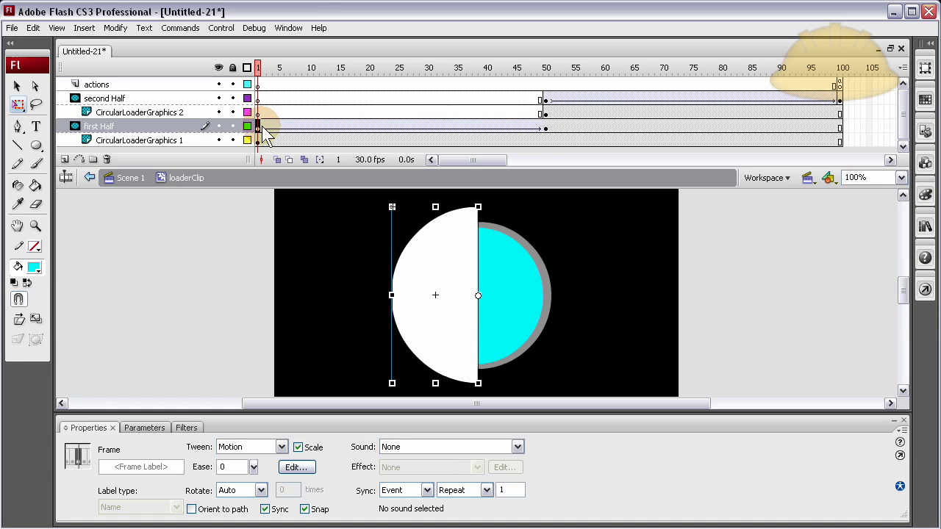
- Test the movie repeatedly to examine how the circular loader animates with the shifted mask
key(ctrl+Return)
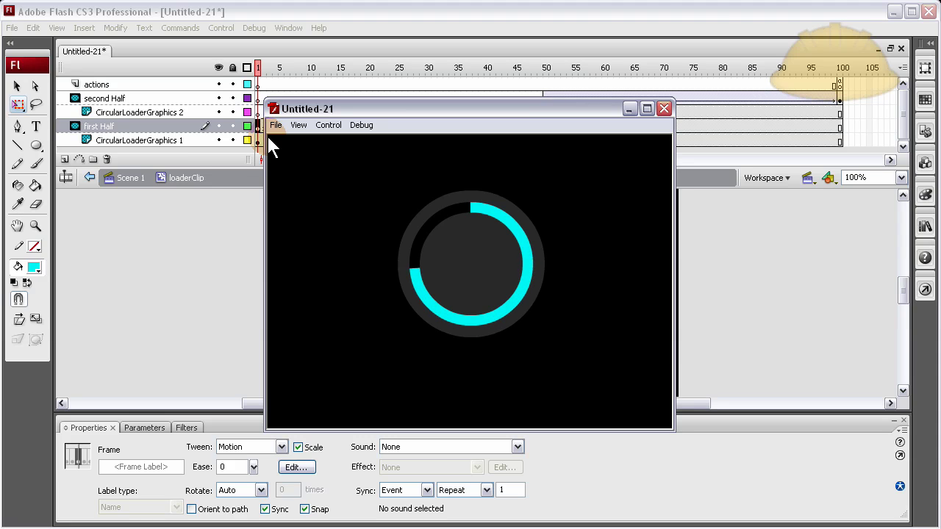
click(659, 111)
key(ctrl+Return)
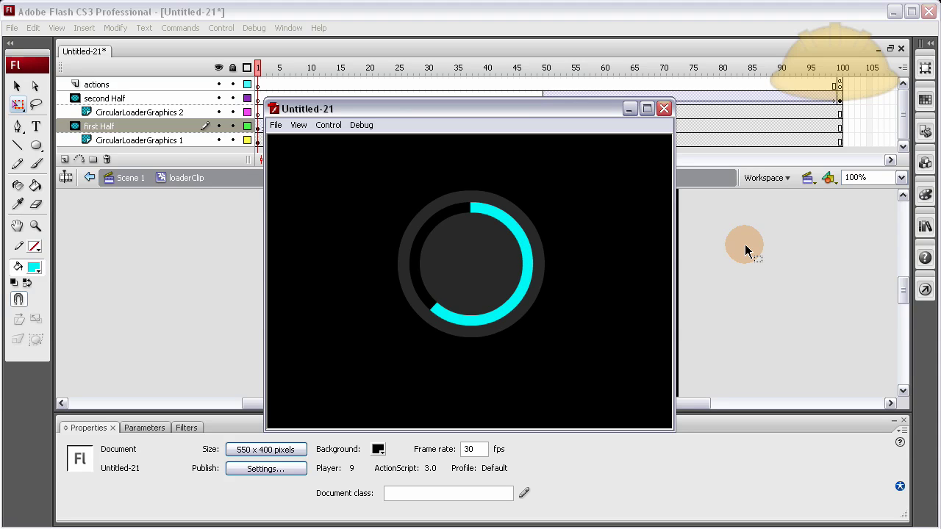
click(662, 110)
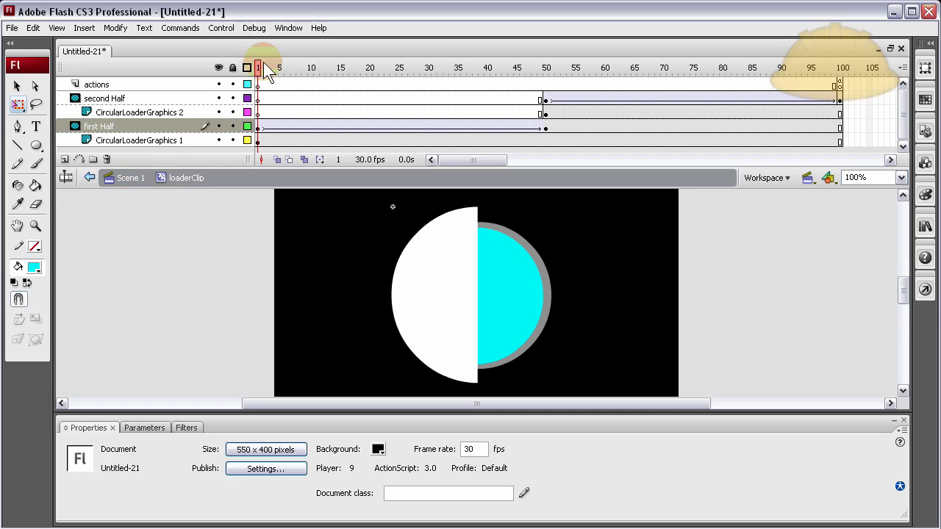
key(ctrl+Return)
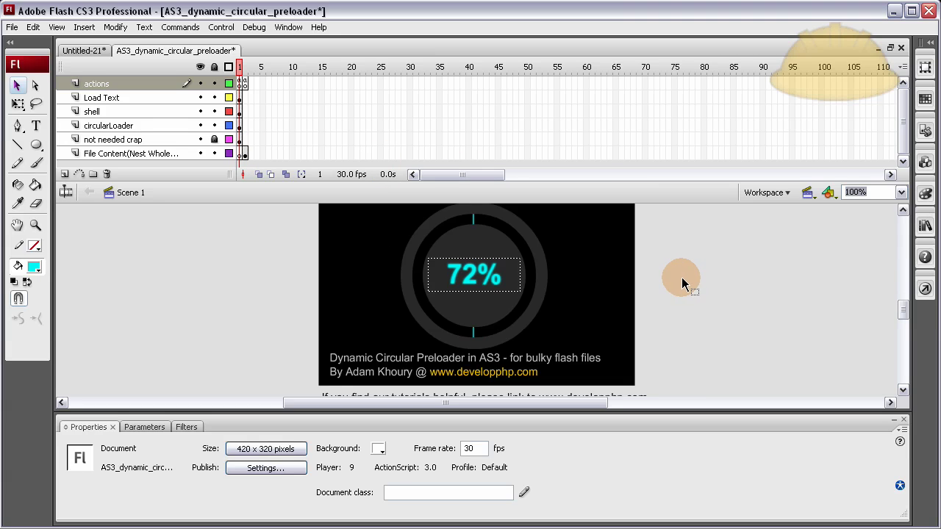
- Examine the instance name of the loaderClip movie clip on the circularLoader layer in AS3_dynamic_circular_preloader
click(473, 221)
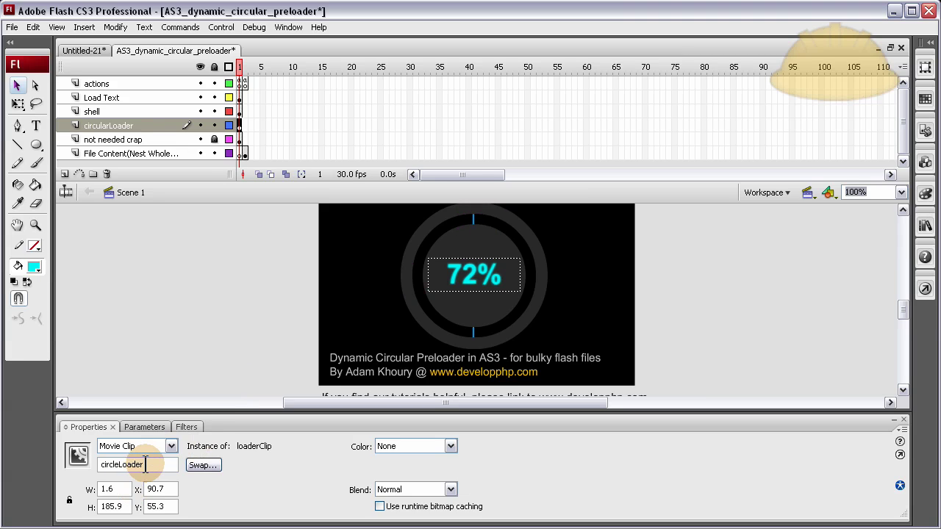
double_click(98, 464)
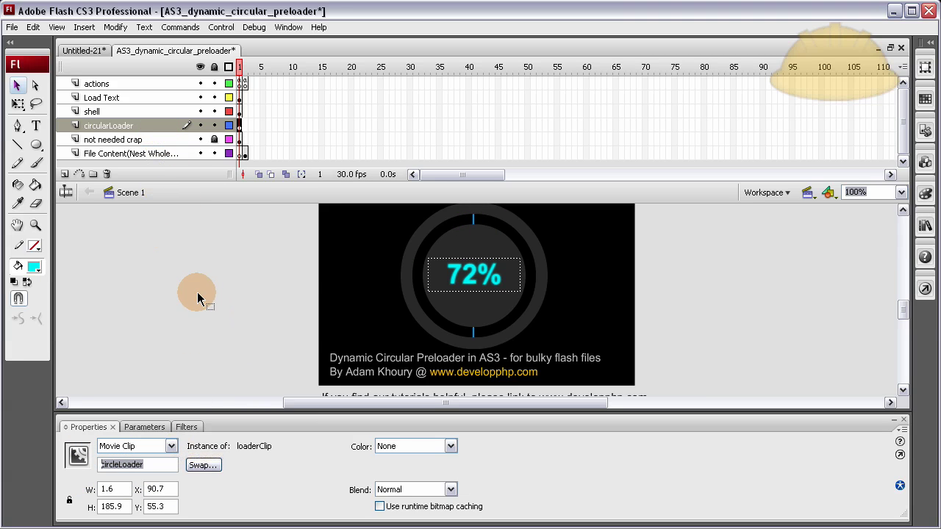
click(197, 292)
click(477, 241)
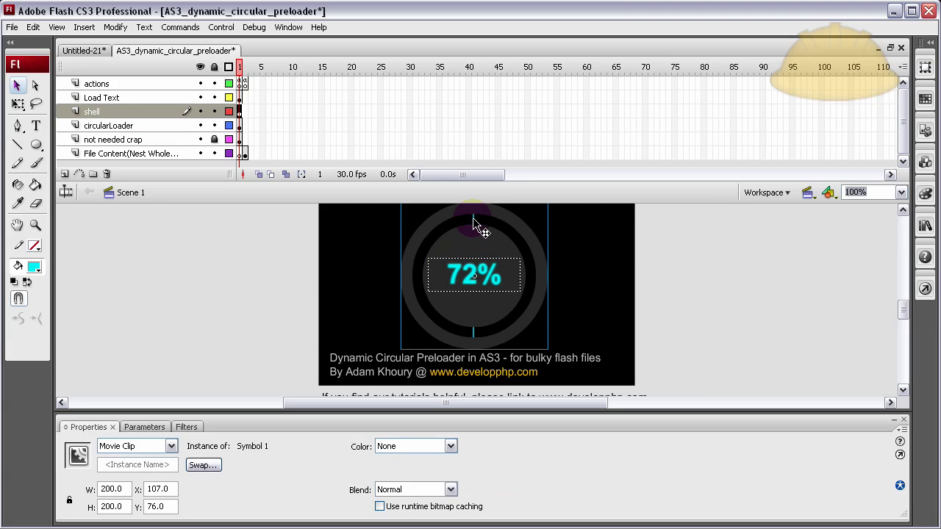
click(472, 218)
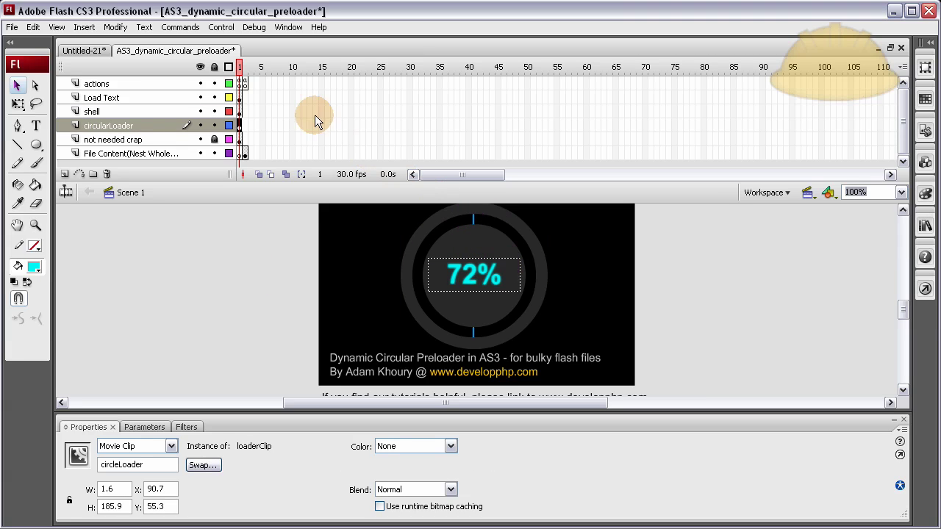
click(331, 175)
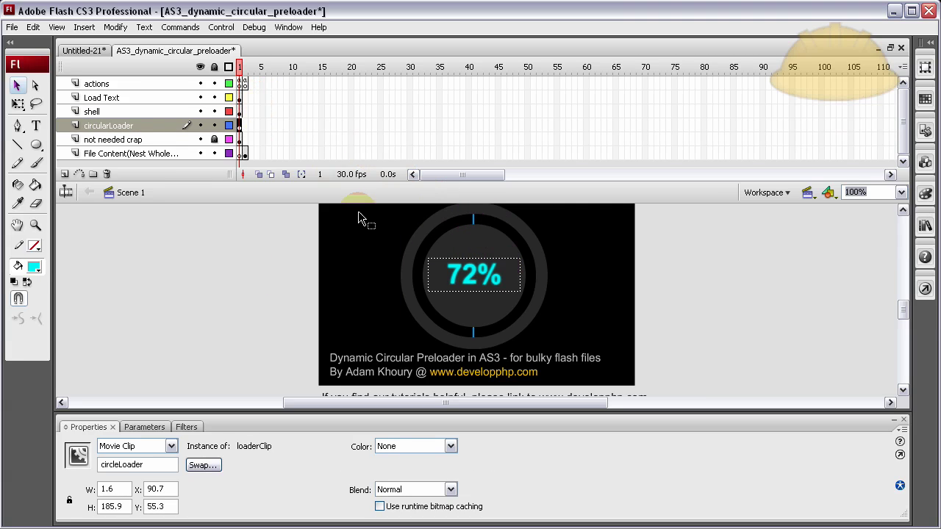
- Add circleLoader.gotoAndPlay(); below the myLoadText line of loadProgress in the frame 1 script of the actions layer
click(239, 83)
key(F9)
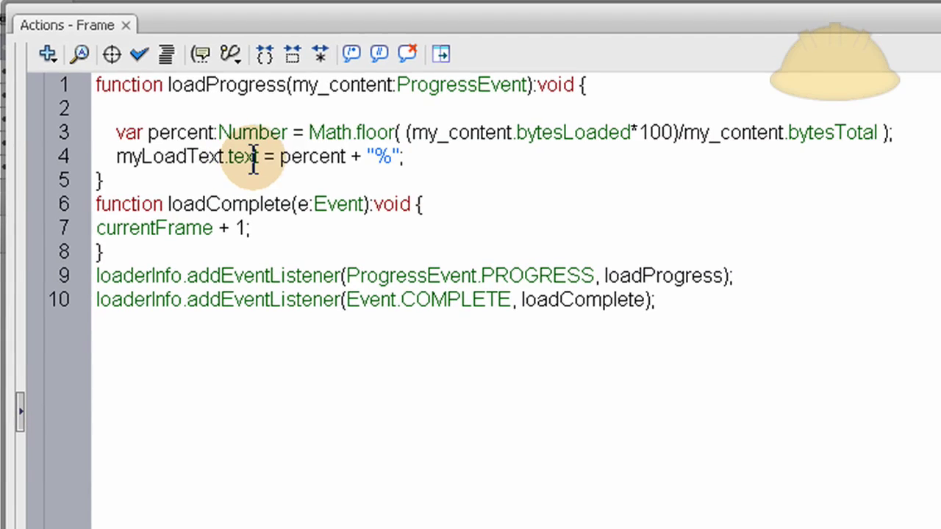
click(417, 156)
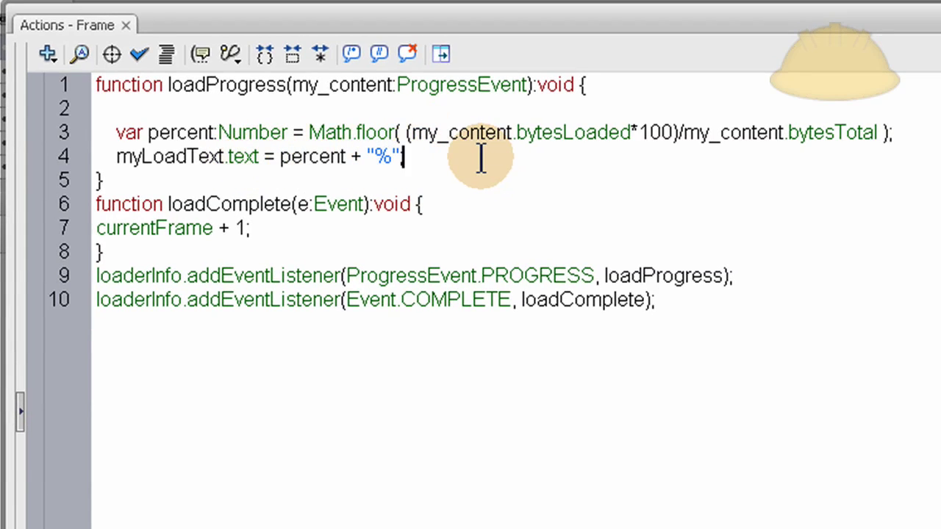
key(Return)
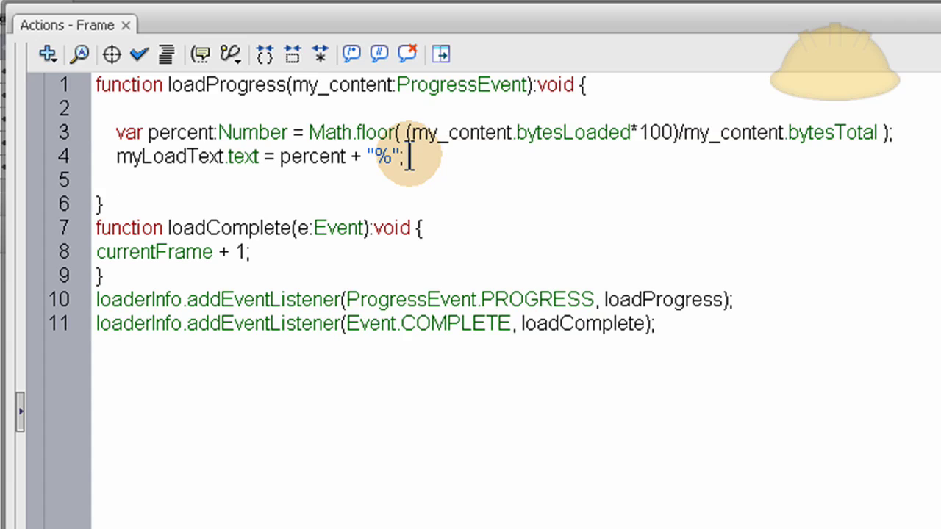
text(circleLoader)
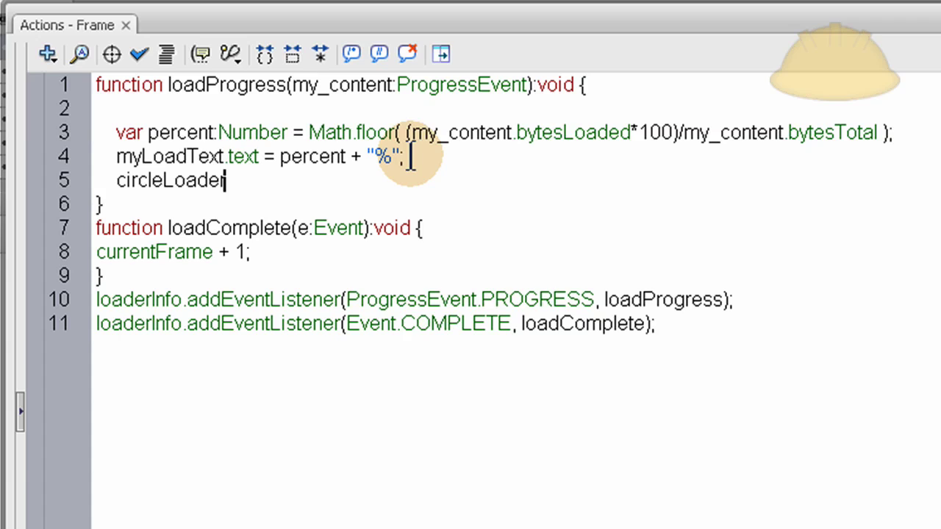
text(.gotoAndPlay)
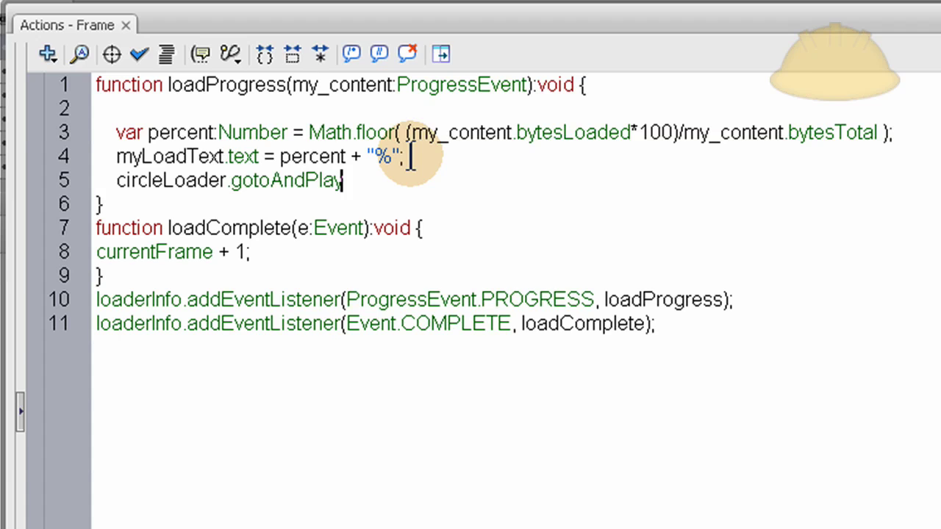
text(();)
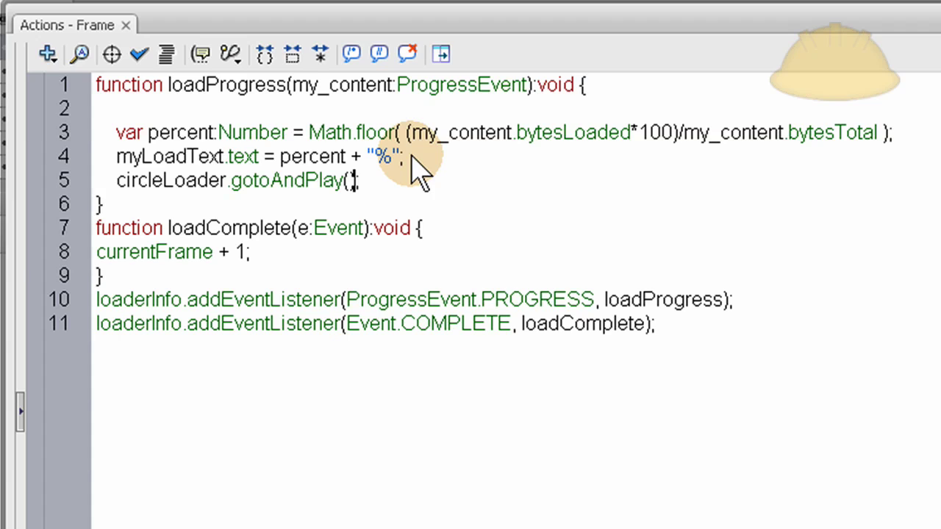
- Copy the percent variable into the parentheses of circleLoader.gotoAndPlay and test the movie
click(280, 156)
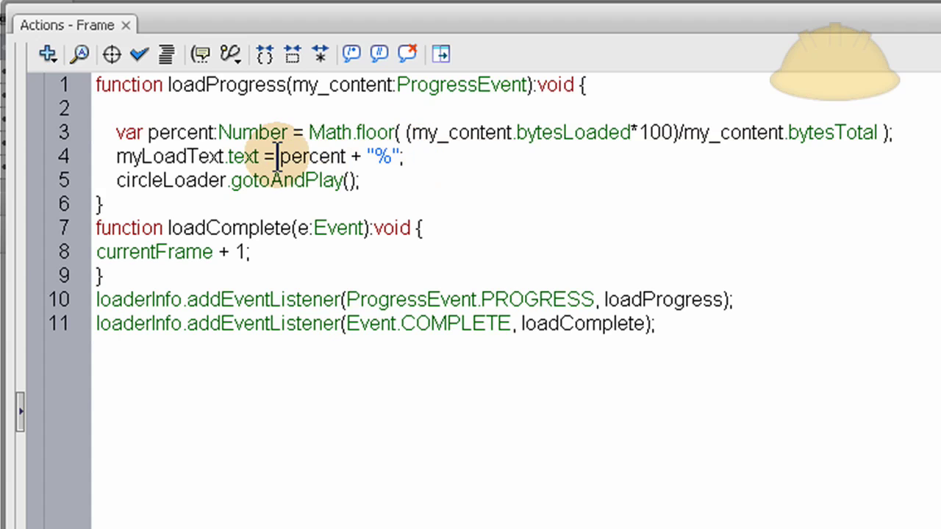
drag(280, 156, 346, 157)
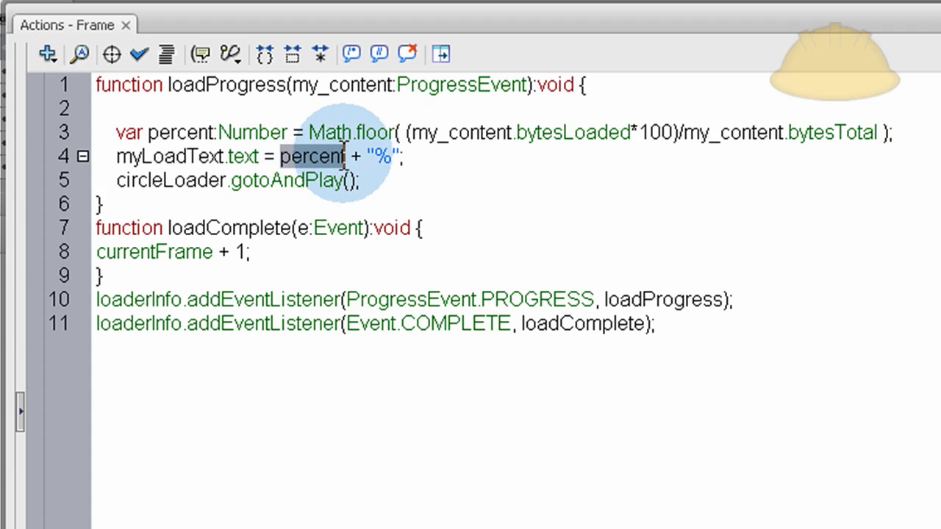
key(ctrl+c)
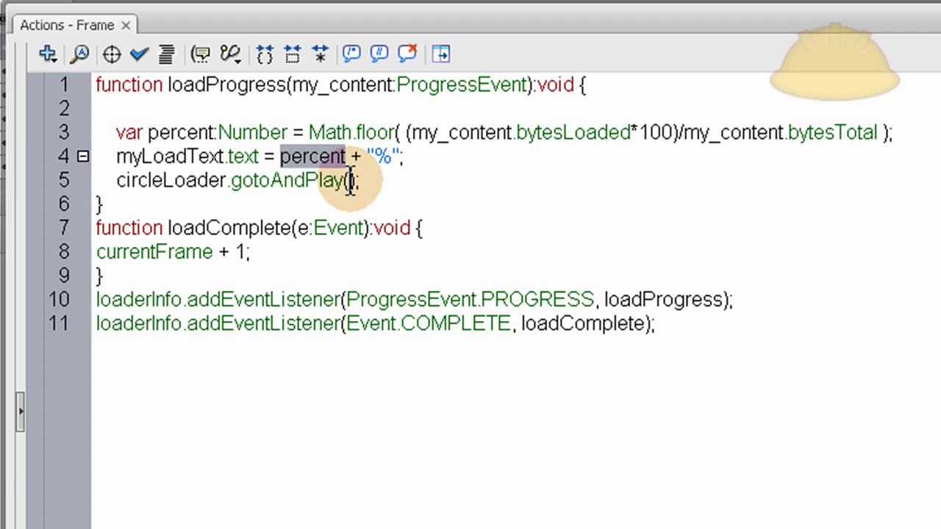
click(350, 180)
key(ctrl+v)
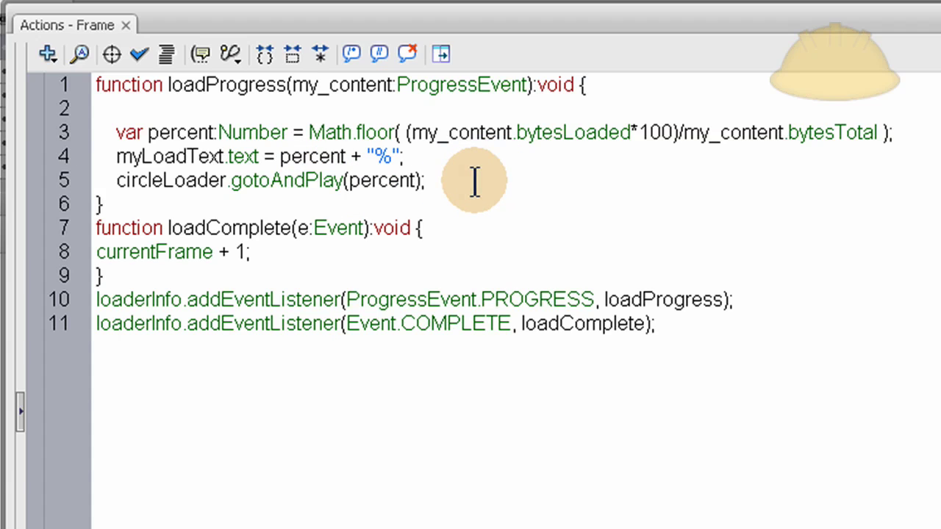
click(482, 183)
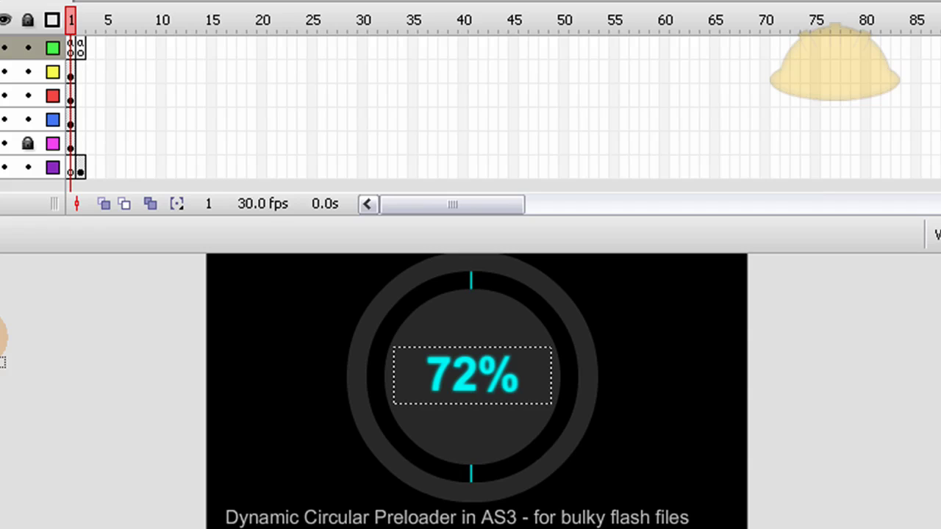
key(ctrl+Return)
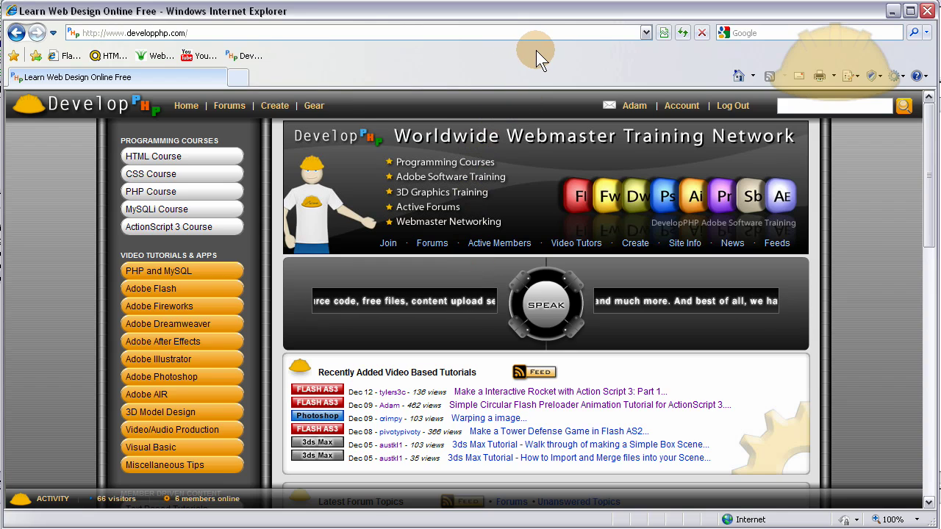
click(646, 34)
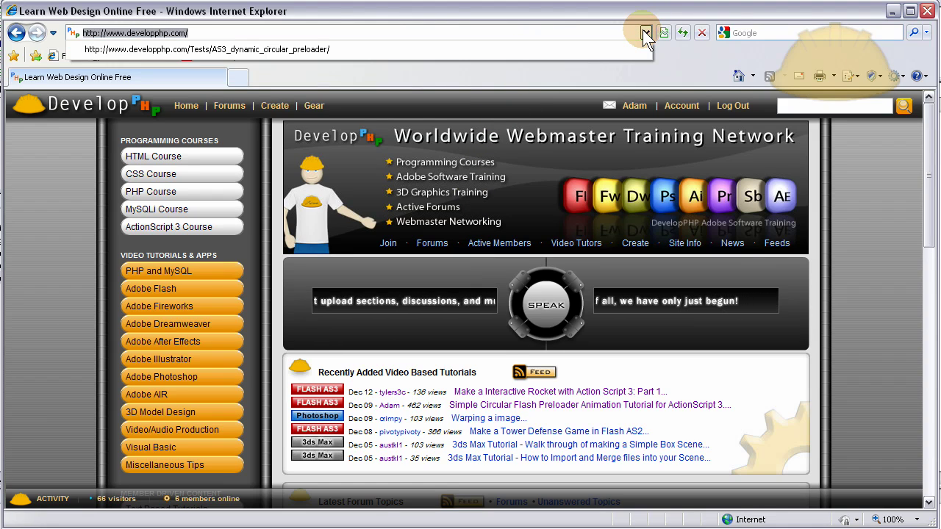
click(323, 49)
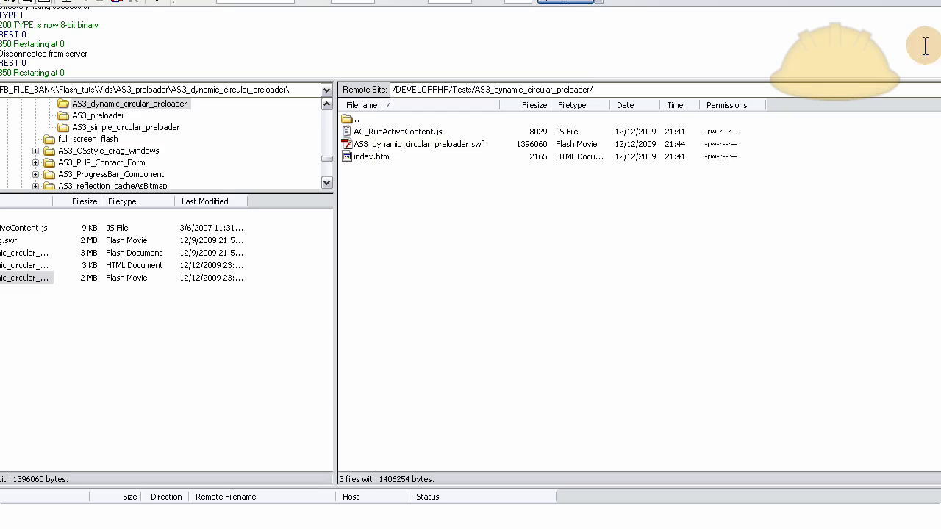
click(928, 11)
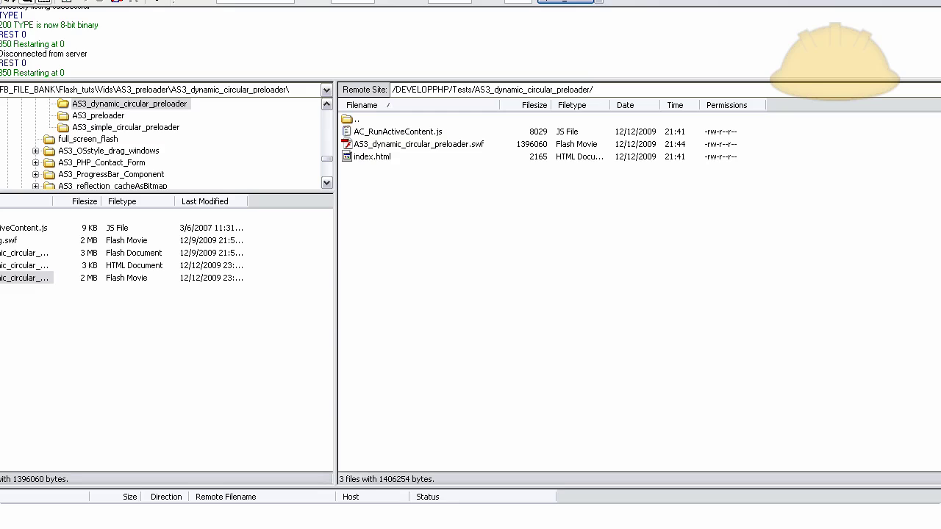
key(alt+Tab)
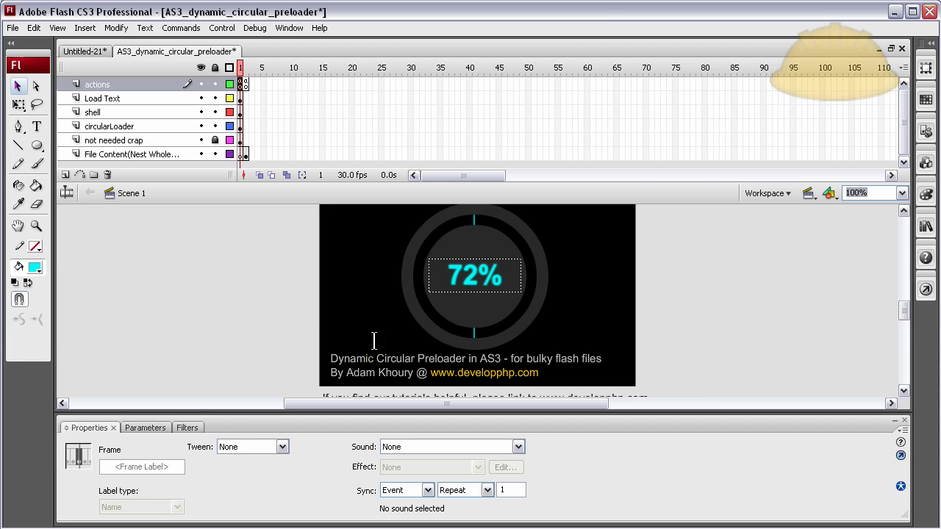
- Examine what the actions, Load Text, shell and circularLoader layers hold on frame 1 of the main timeline
click(719, 278)
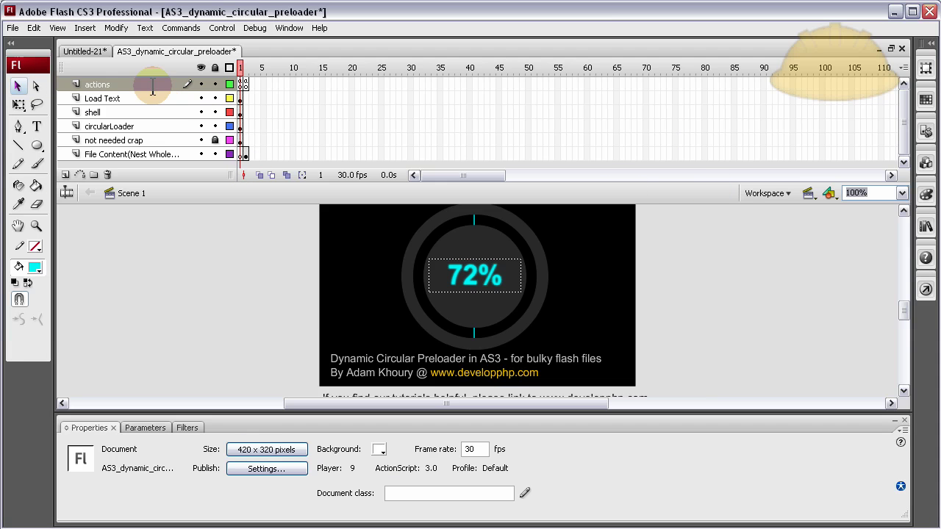
click(130, 85)
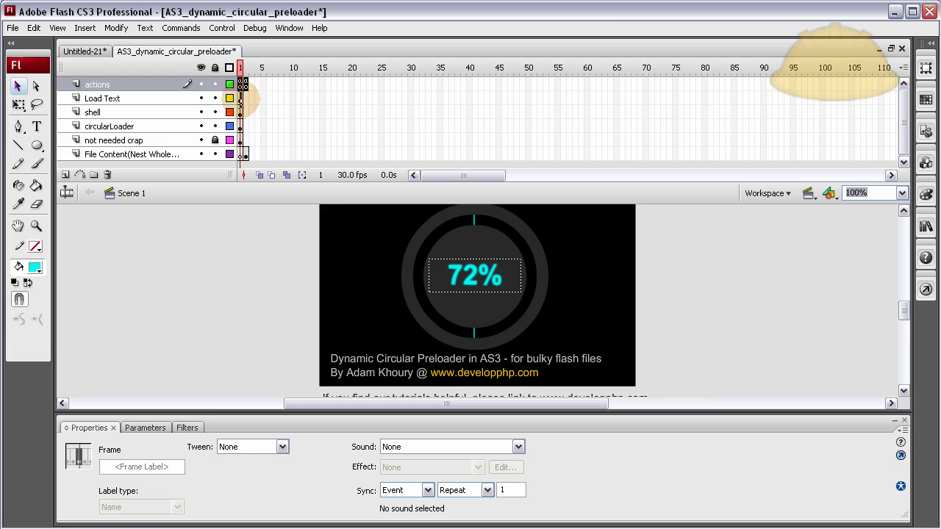
click(241, 98)
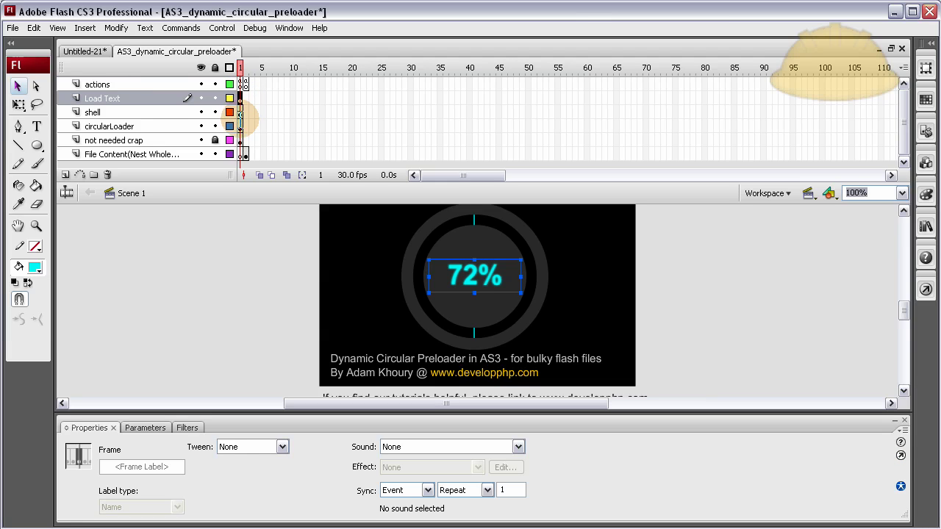
click(241, 112)
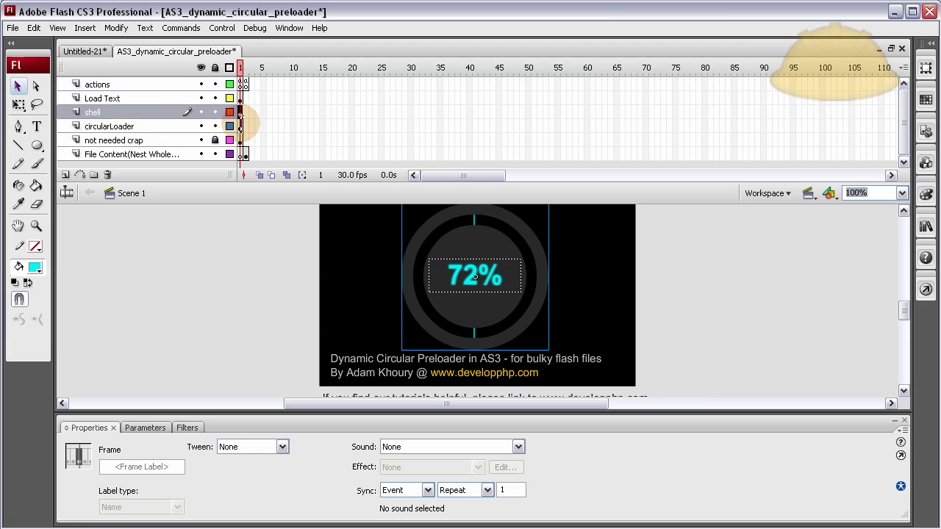
click(241, 126)
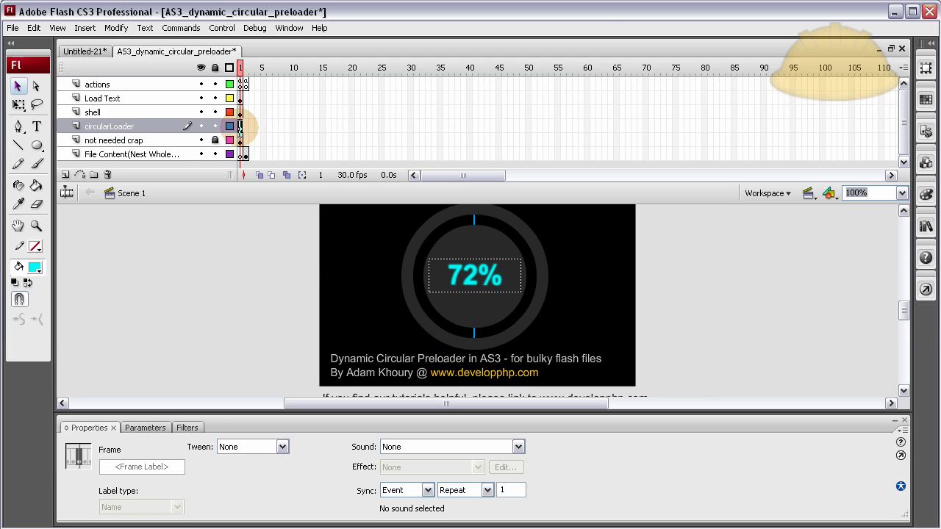
- Examine the circleLoader.gotoAndStop(percent); line of loadProgress in the frame 1 script of the actions layer
drag(241, 128, 244, 136)
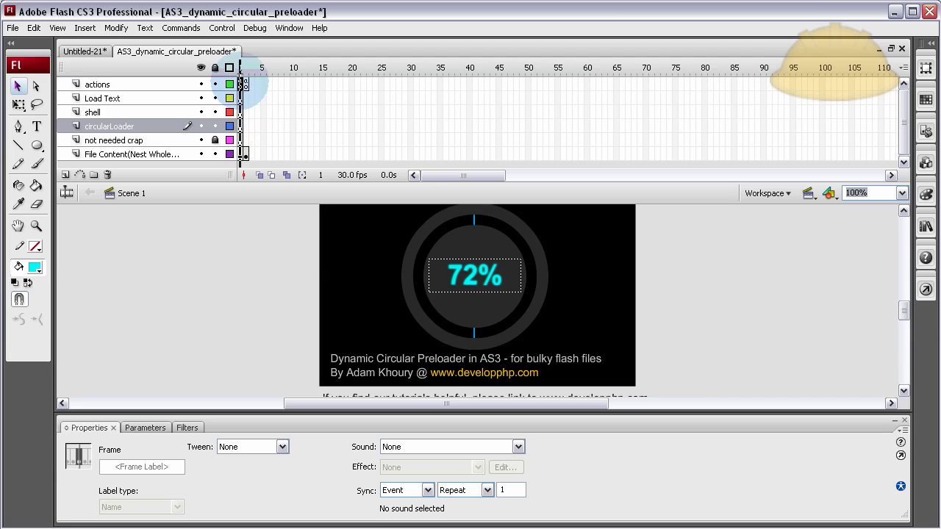
click(242, 83)
key(F9)
click(381, 168)
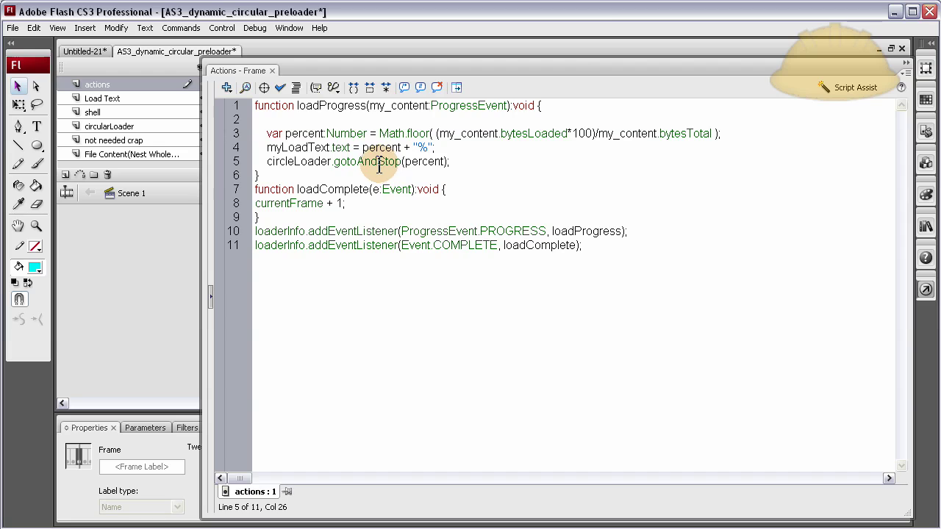
click(378, 162)
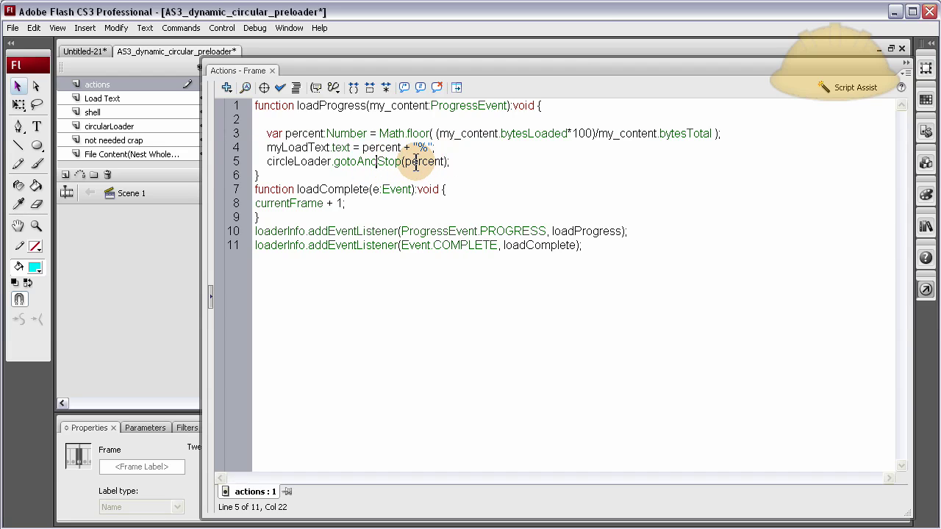
drag(378, 161, 402, 161)
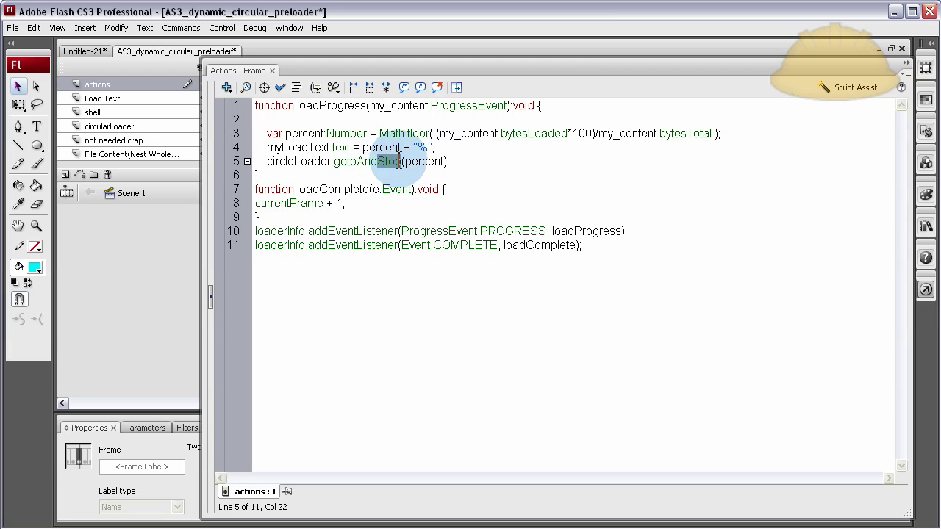
click(478, 161)
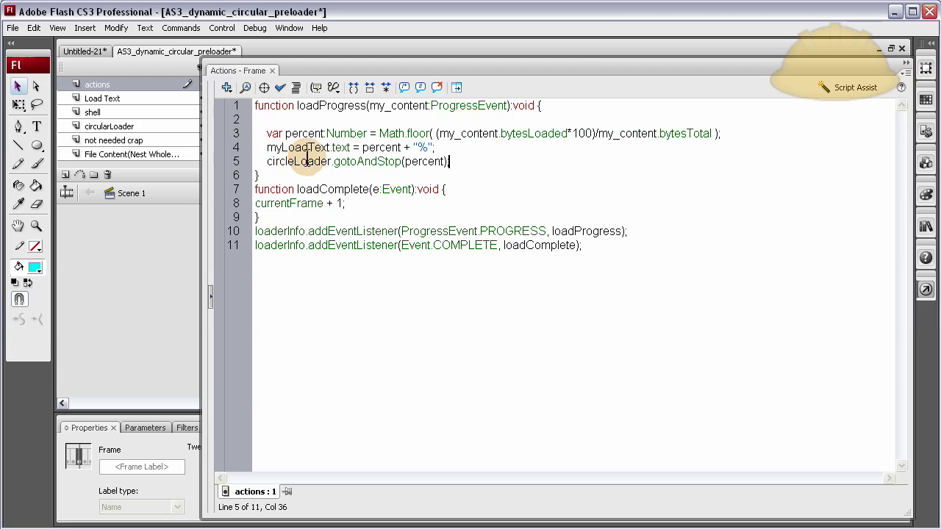
text(;)
double_click(424, 162)
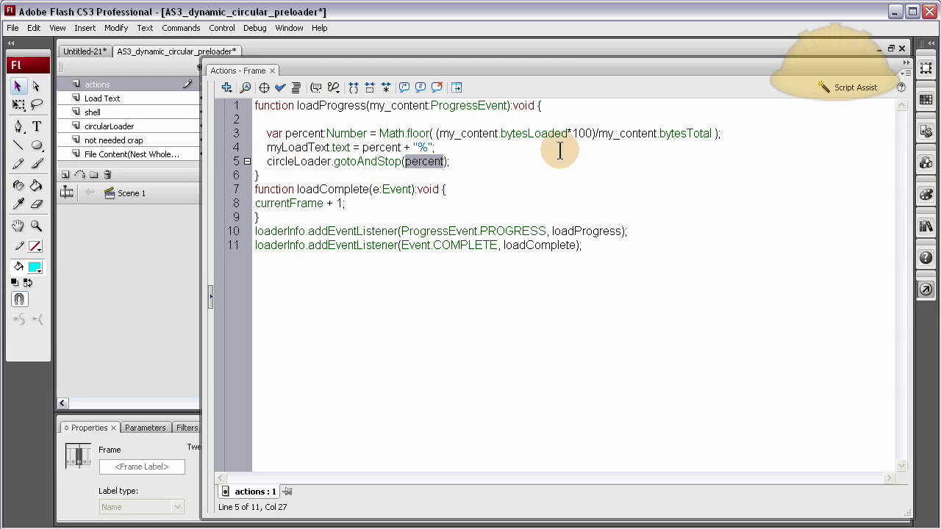
click(467, 160)
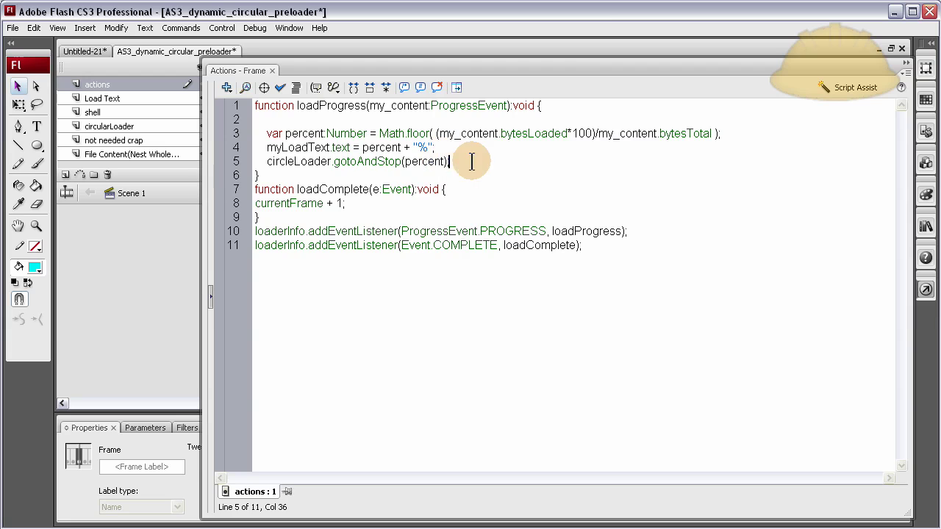
- Close the frame 1 script and open the loaderClip symbol's timeline from the circular loader on the stage
click(159, 254)
key(F9)
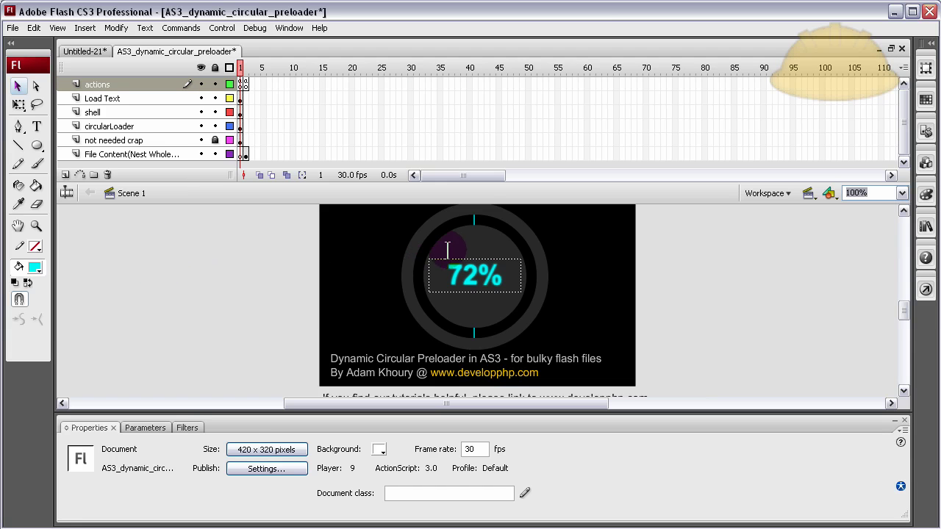
double_click(474, 221)
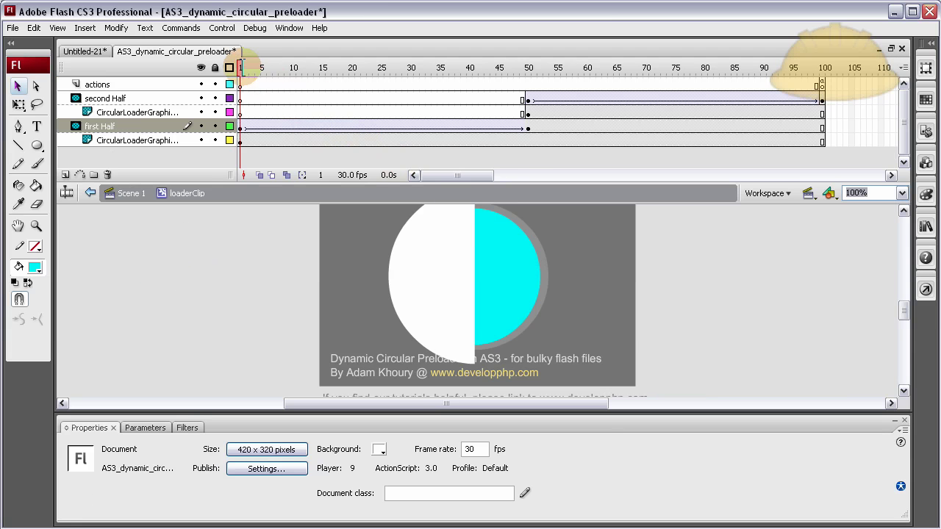